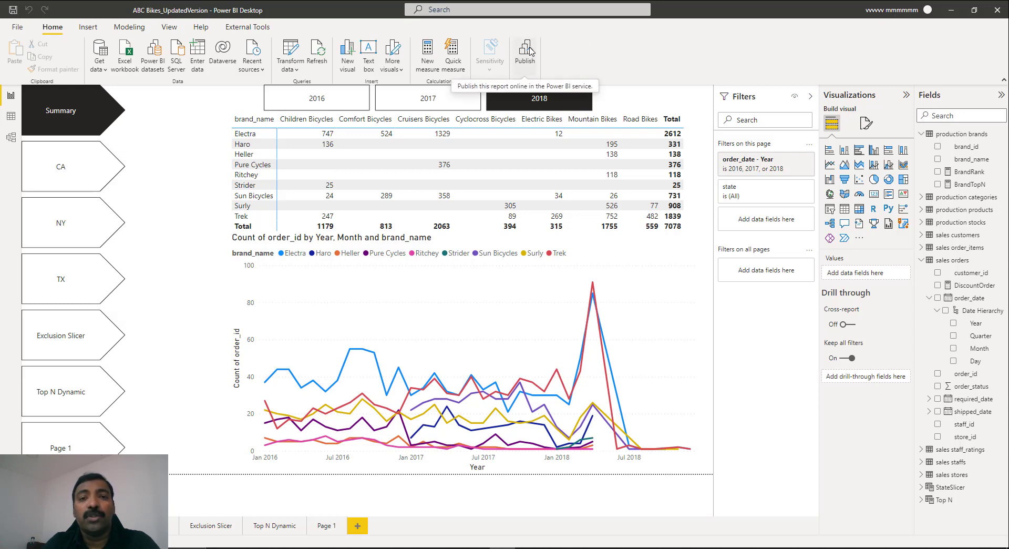
Step: Save and publish the ABC Bikes_UpdatedVersion report to DemoWorkspace, replacing the existing dataset
{"action": "left_click", "coordinate": [531, 51]}
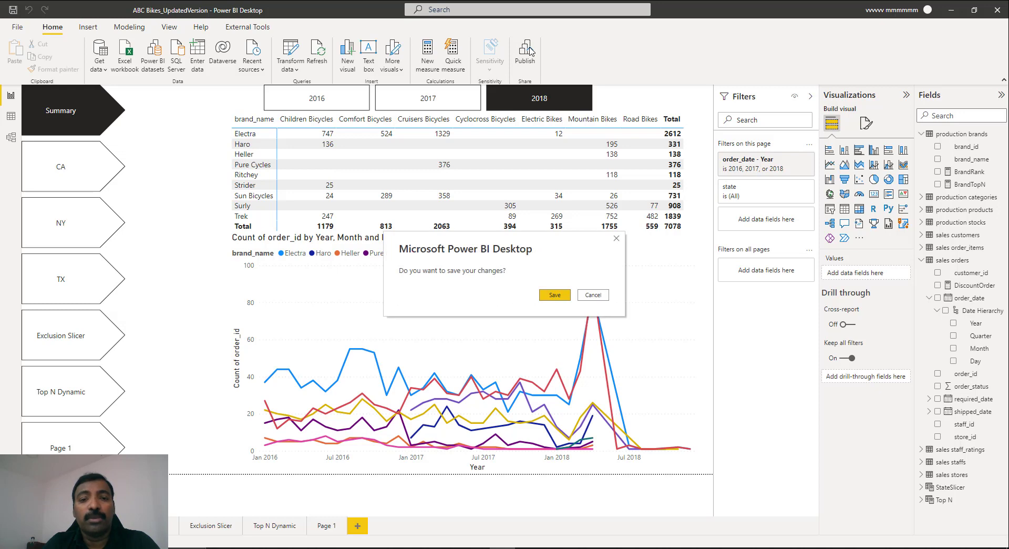
{"action": "left_click", "coordinate": [556, 293]}
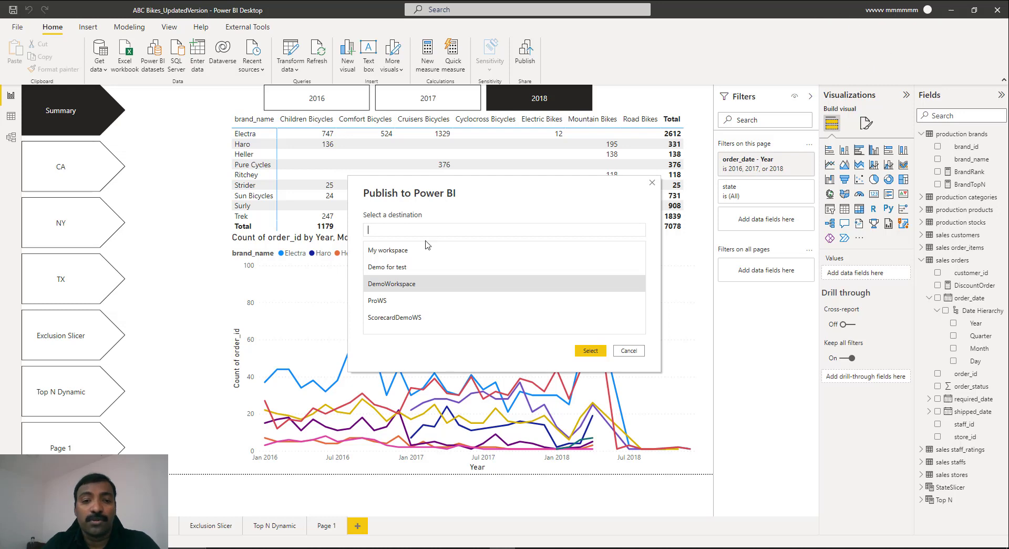
{"action": "key", "text": "Escape"}
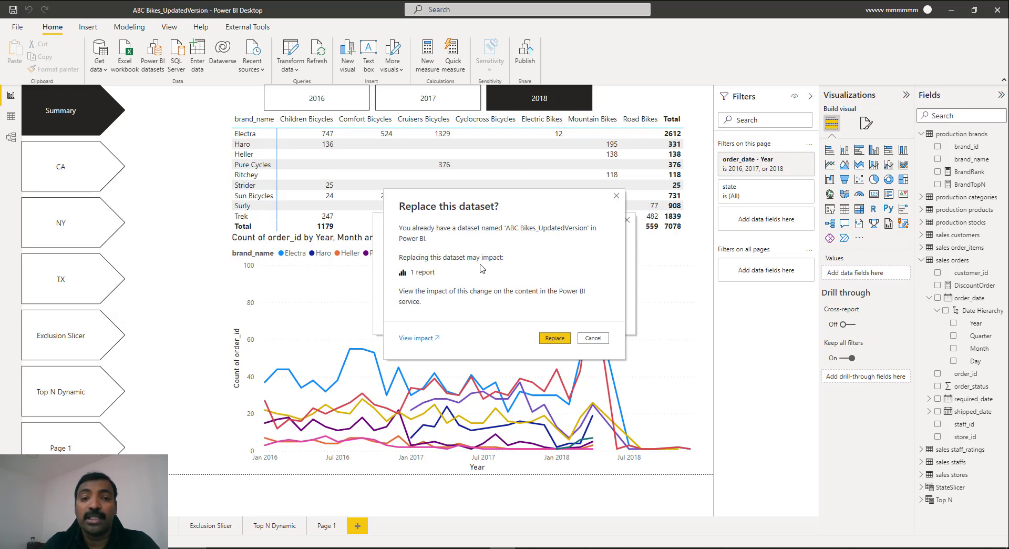
{"action": "left_click", "coordinate": [554, 337]}
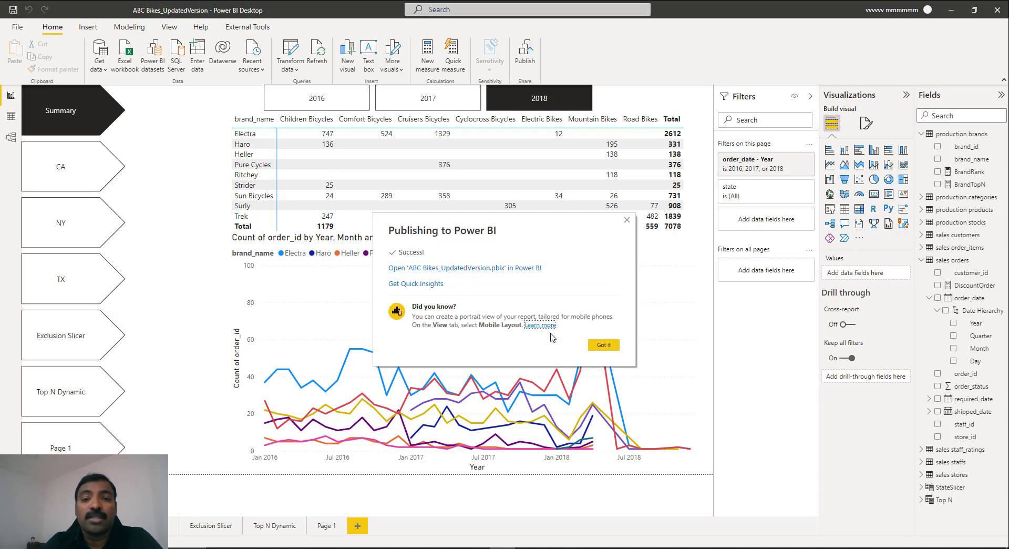
{"action": "left_click", "coordinate": [602, 346]}
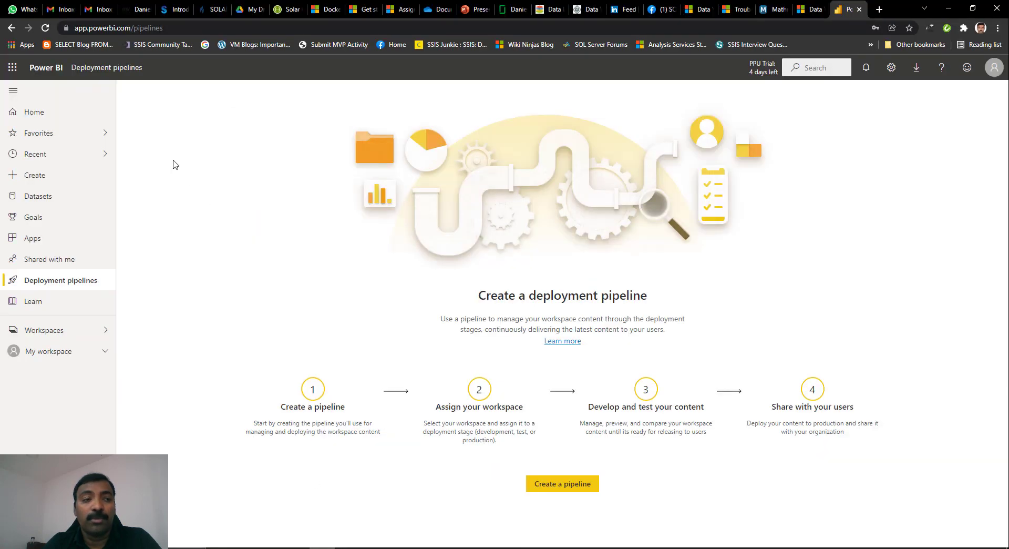
Step: Switch to the Power BI service in the browser and open DemoWorkspace
{"action": "left_click", "coordinate": [53, 111]}
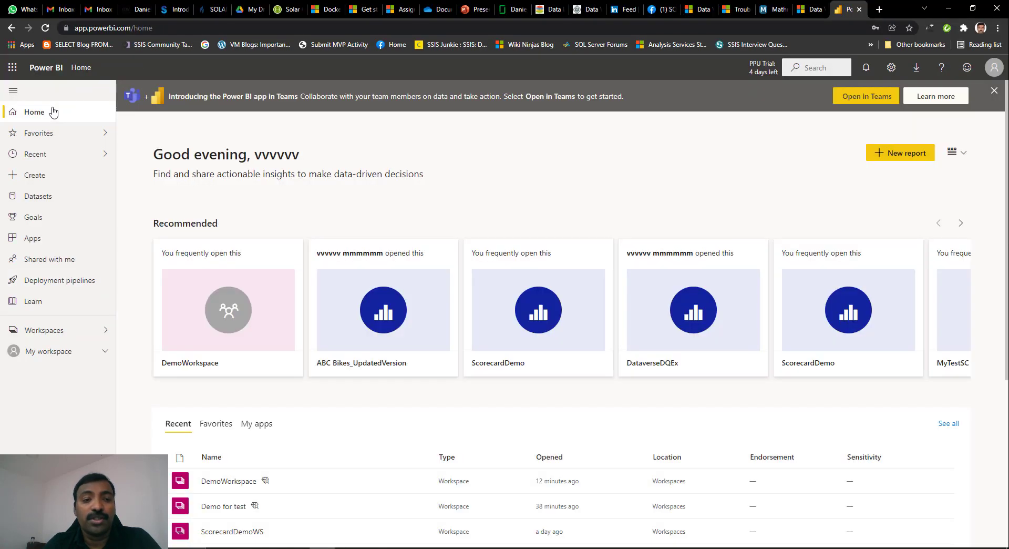
{"action": "left_click", "coordinate": [50, 338]}
{"action": "left_click", "coordinate": [170, 180]}
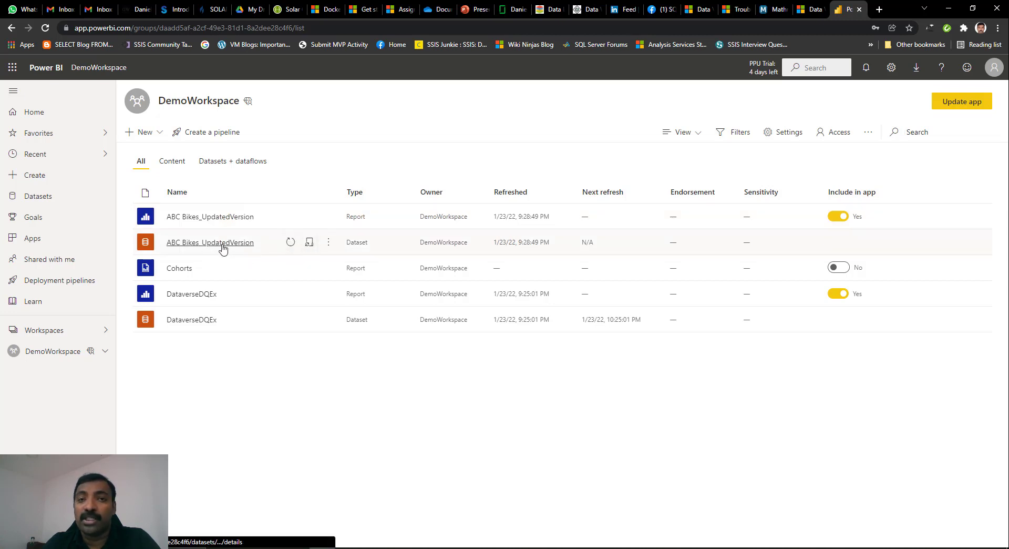
Step: Examine the gateway connection in the settings of the ABC Bikes_UpdatedVersion dataset
{"action": "left_click", "coordinate": [328, 242]}
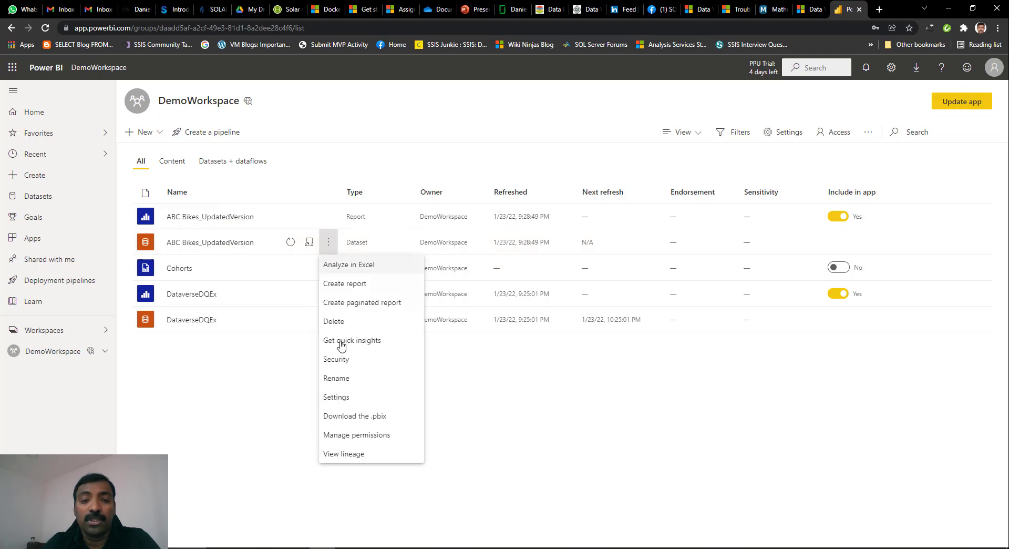
{"action": "left_click", "coordinate": [348, 396]}
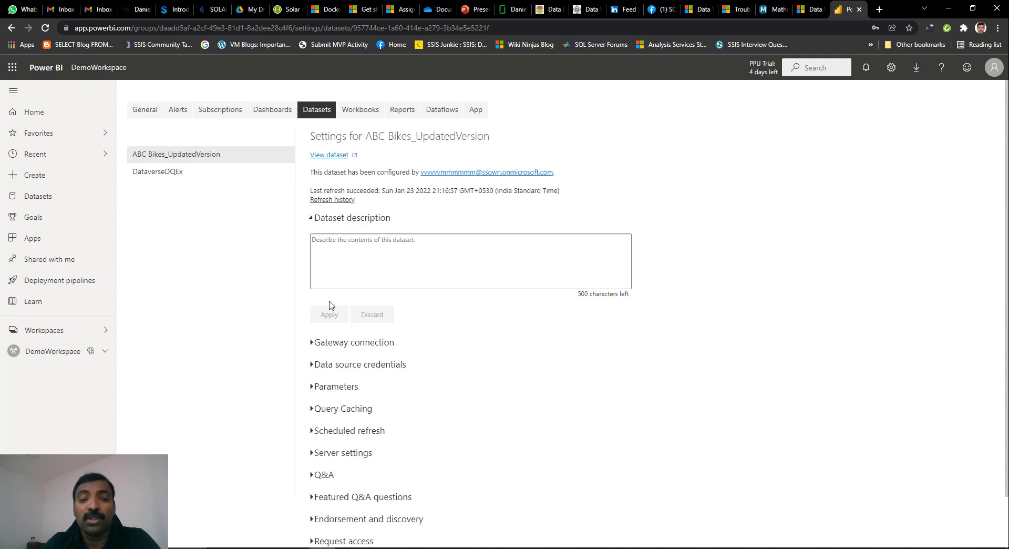
{"action": "left_click", "coordinate": [312, 343]}
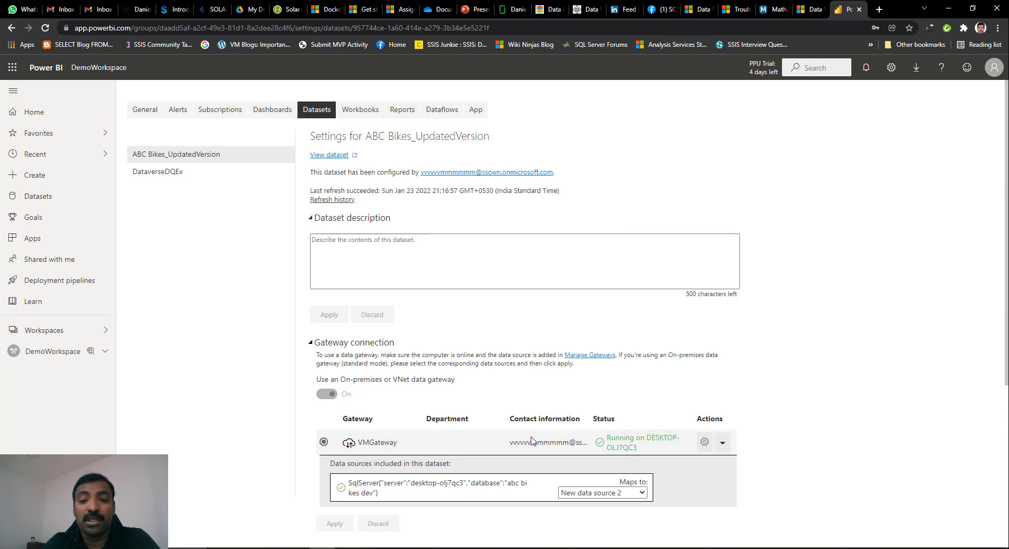
{"action": "left_click", "coordinate": [705, 441]}
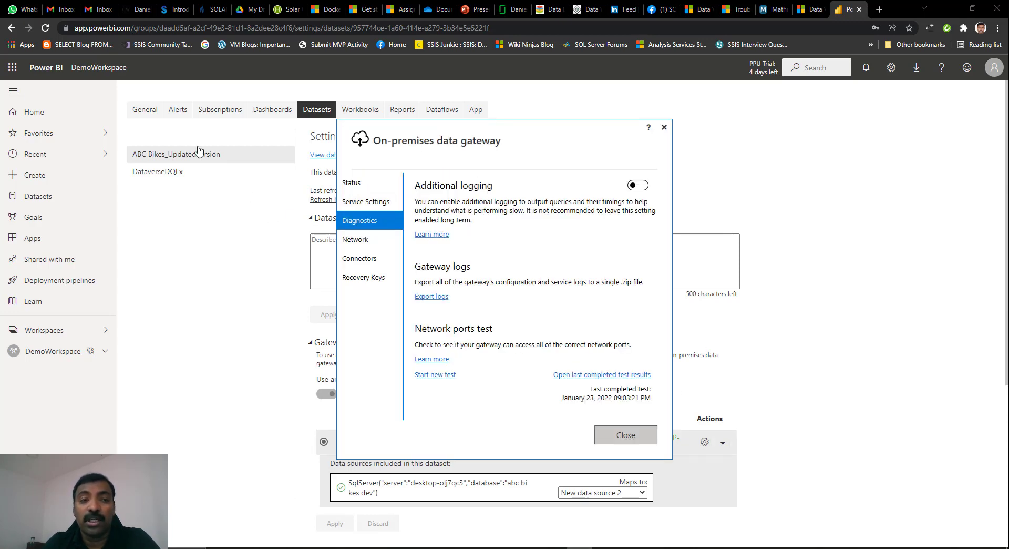
Step: Return to DemoWorkspace and refresh the ABC Bikes_UpdatedVersion dataset on demand
{"action": "left_click", "coordinate": [49, 334]}
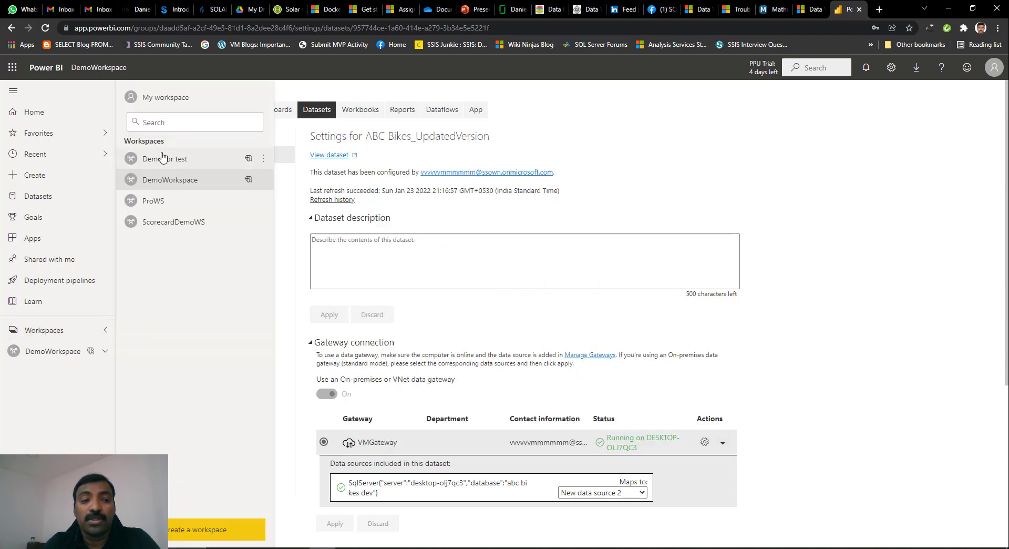
{"action": "left_click", "coordinate": [171, 176]}
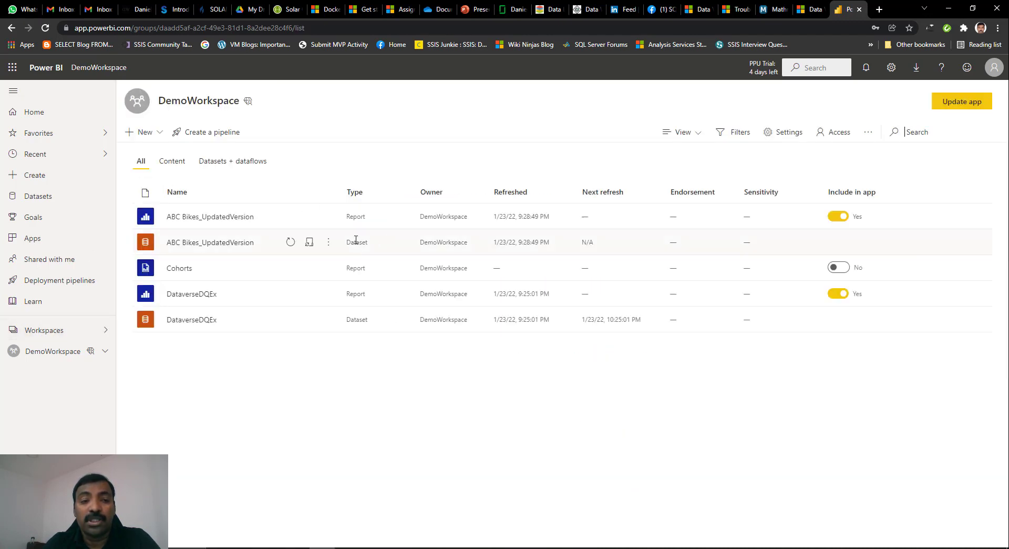
{"action": "left_click", "coordinate": [284, 244]}
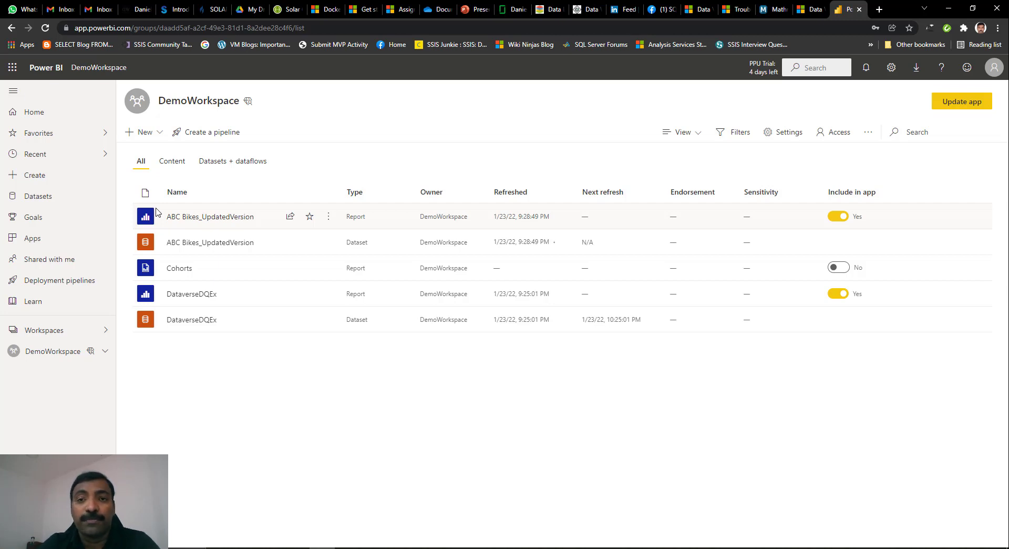
Step: Look at the Deployment pipelines page, and back in DemoWorkspace check the account's license type and trial status
{"action": "left_click", "coordinate": [71, 285]}
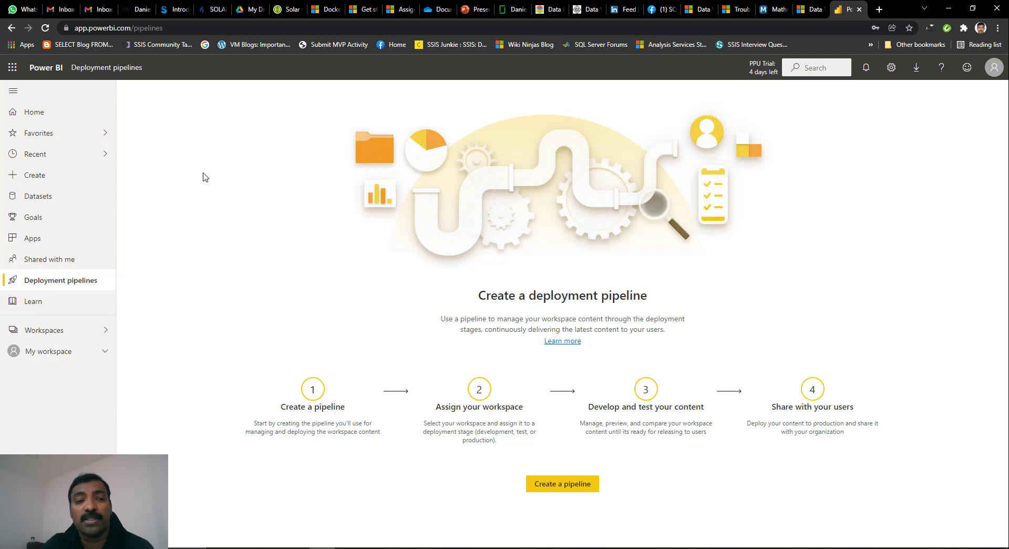
{"action": "left_click", "coordinate": [71, 331]}
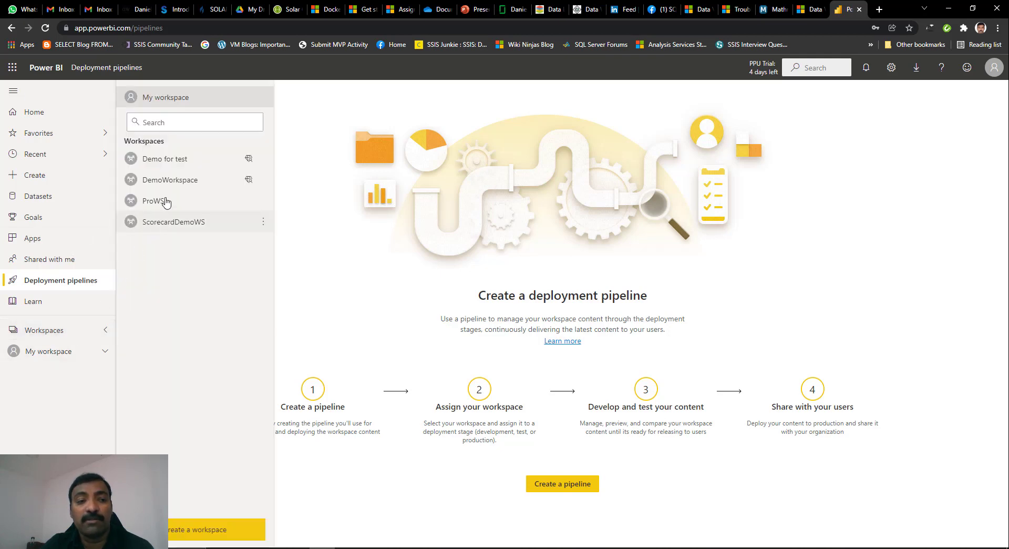
{"action": "left_click", "coordinate": [179, 183]}
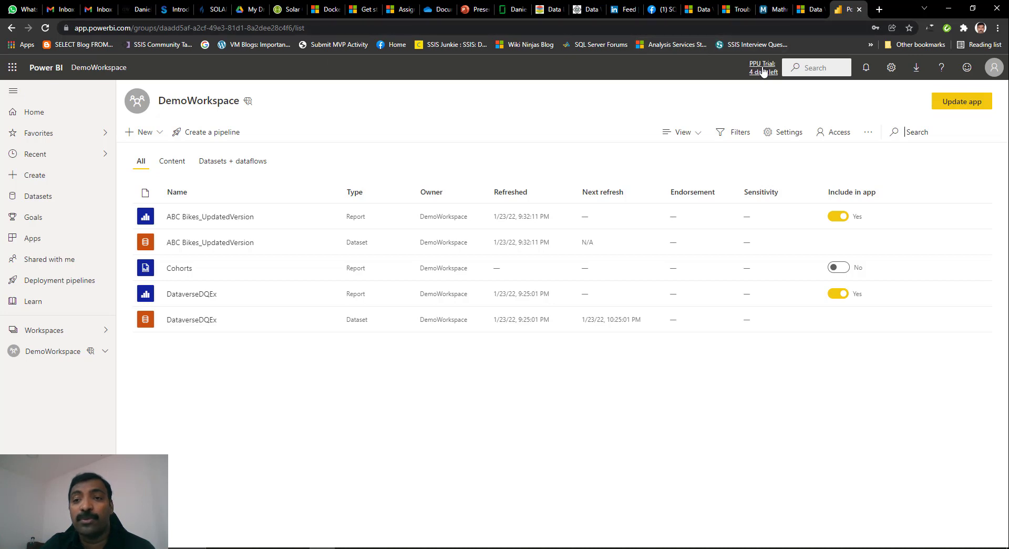
{"action": "left_click", "coordinate": [989, 68]}
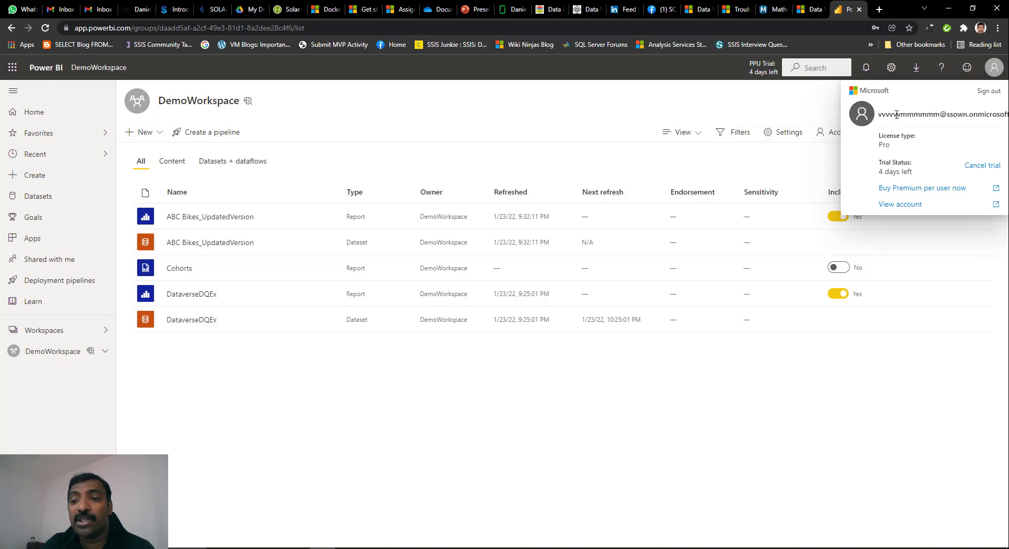
{"action": "left_click", "coordinate": [666, 107]}
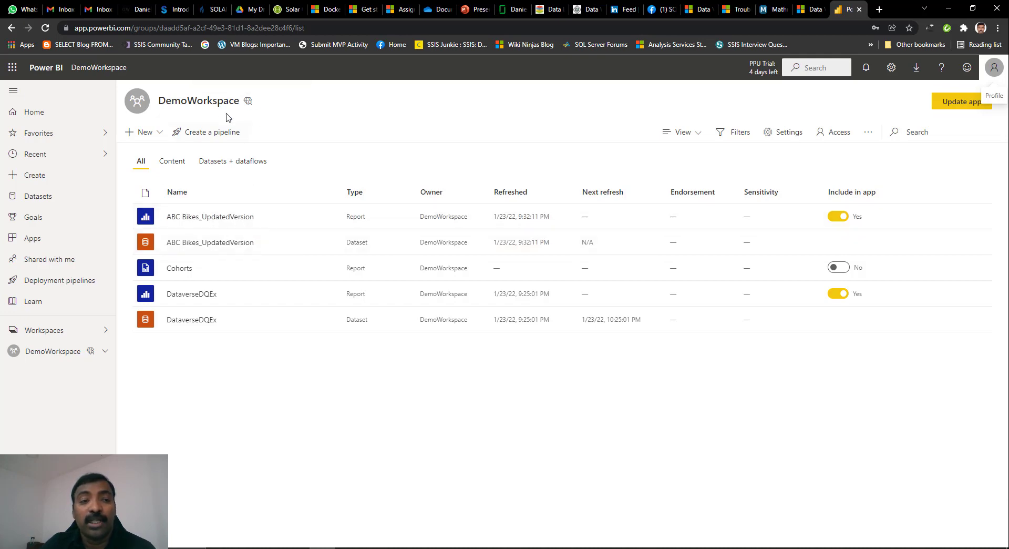
Step: Create a deployment pipeline named ABC Project from DemoWorkspace and assign the workspace to the Development stage
{"action": "left_click", "coordinate": [215, 139]}
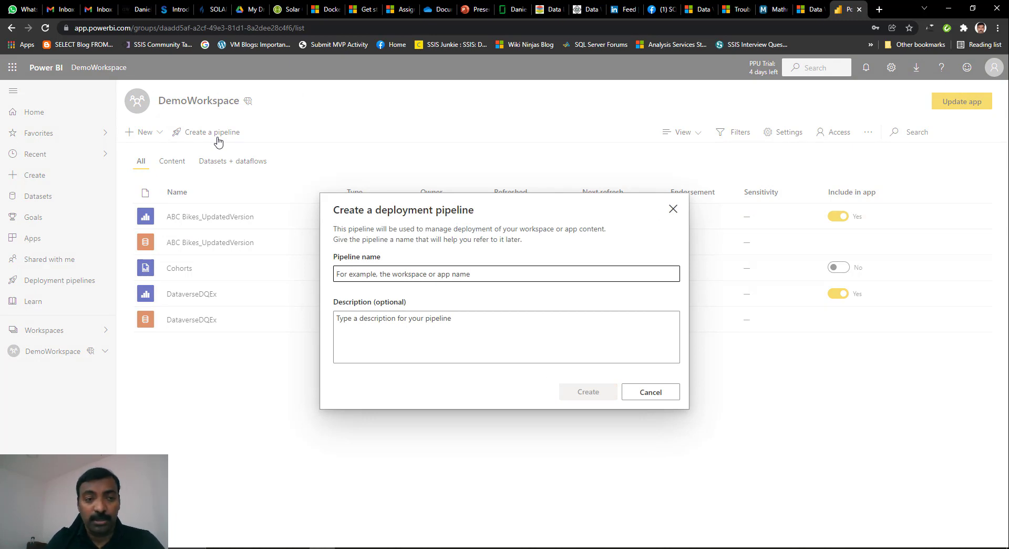
{"action": "type", "text": "ABC Project"}
{"action": "left_click", "coordinate": [588, 393]}
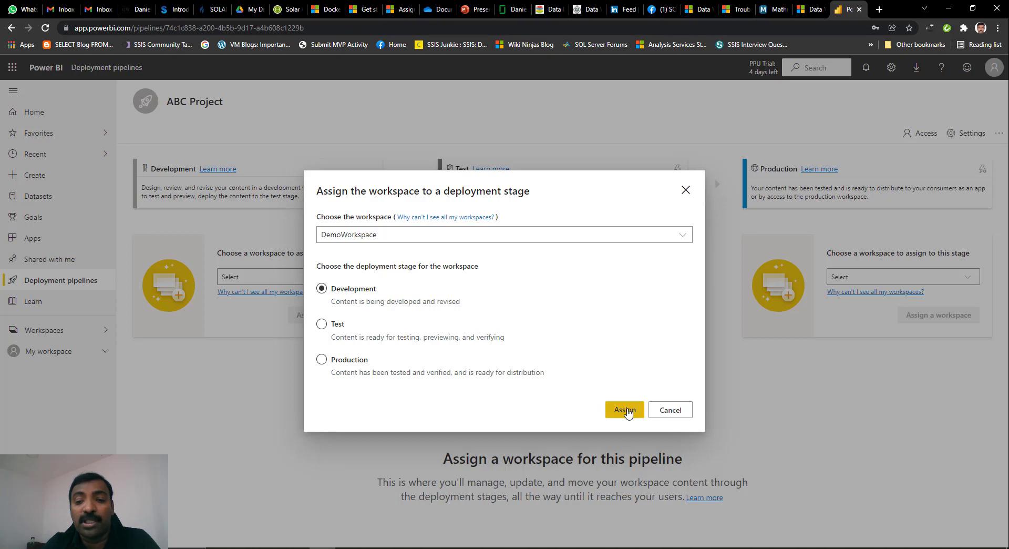
{"action": "left_click", "coordinate": [625, 410]}
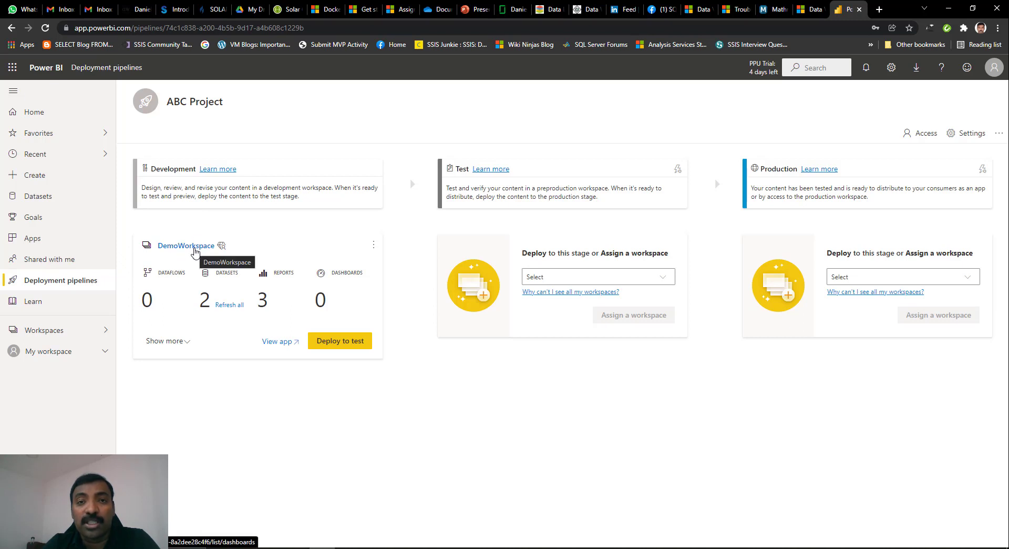
Step: View DemoWorkspace from the pipeline's Development stage and reopen the ABC Project pipeline from the deployment pipelines list
{"action": "left_click", "coordinate": [195, 250]}
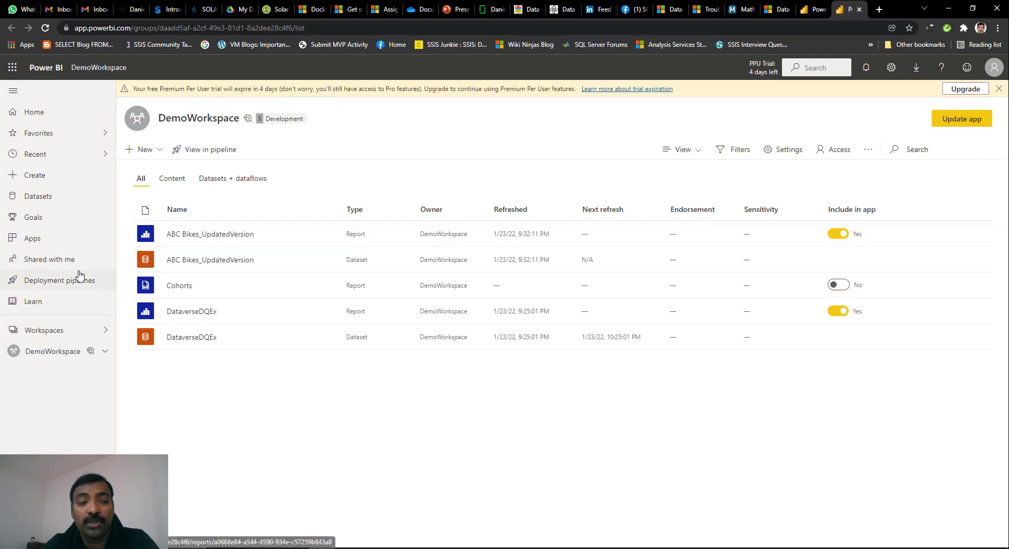
{"action": "left_click", "coordinate": [68, 283]}
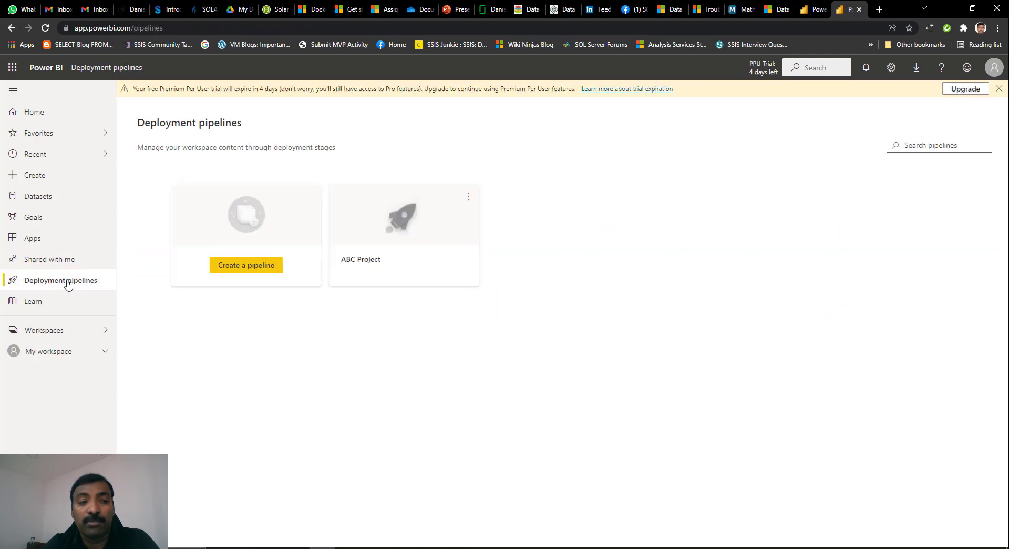
{"action": "left_click", "coordinate": [371, 267]}
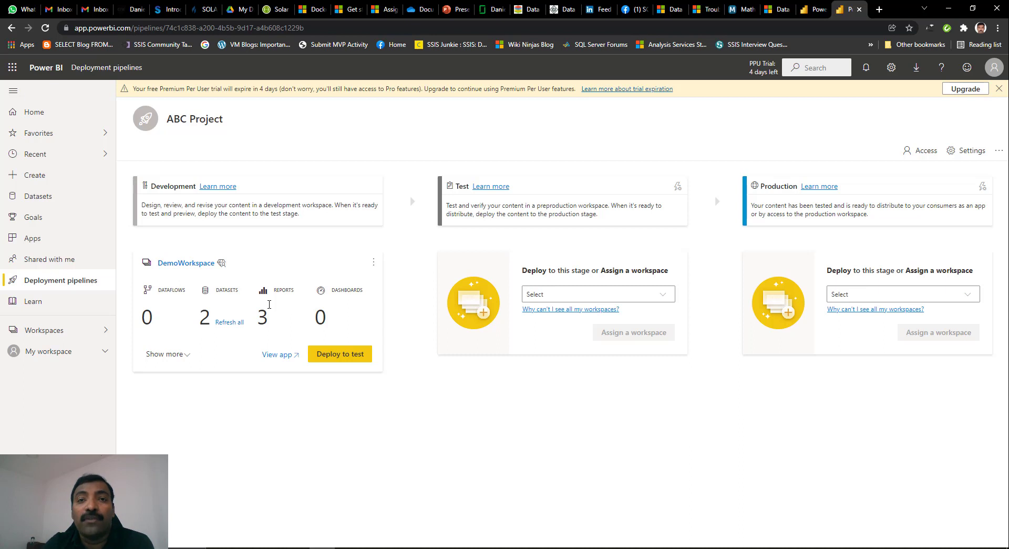
Step: Open the Development stage's app and review the Summary, CA, NY, TX and Exclusion Slicer pages and the DataverseDQEx report
{"action": "left_click", "coordinate": [284, 356]}
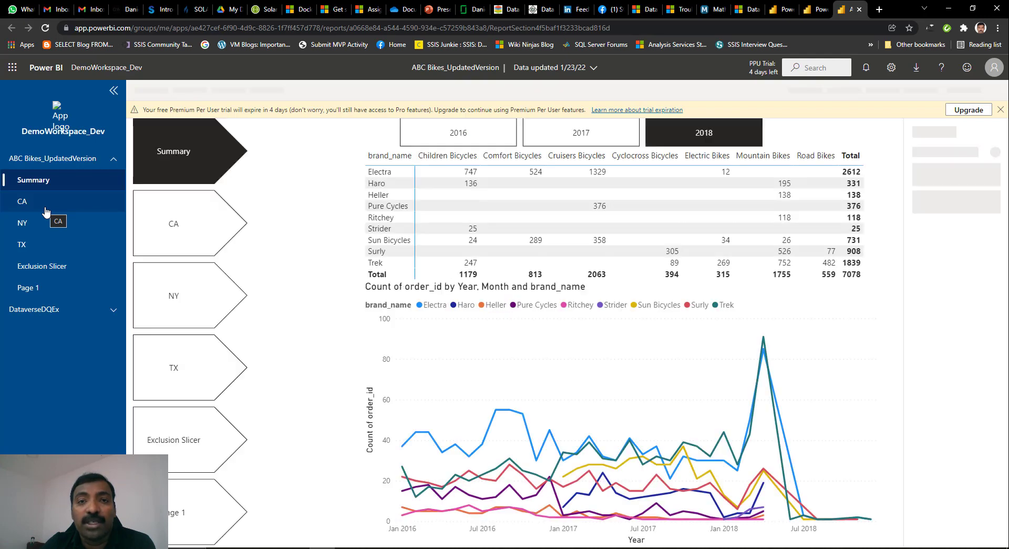
{"action": "left_click", "coordinate": [45, 210]}
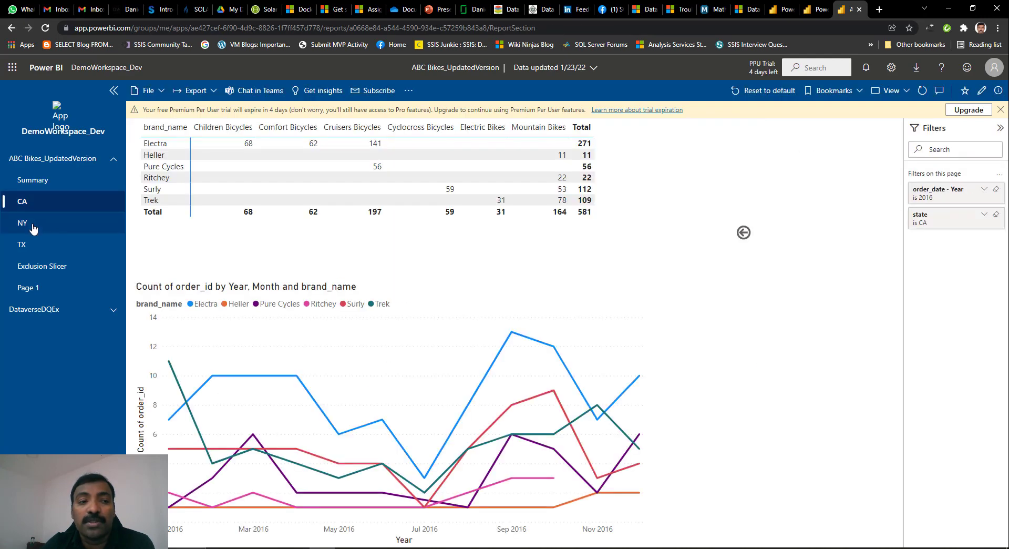
{"action": "left_click", "coordinate": [33, 228]}
{"action": "left_click", "coordinate": [23, 244]}
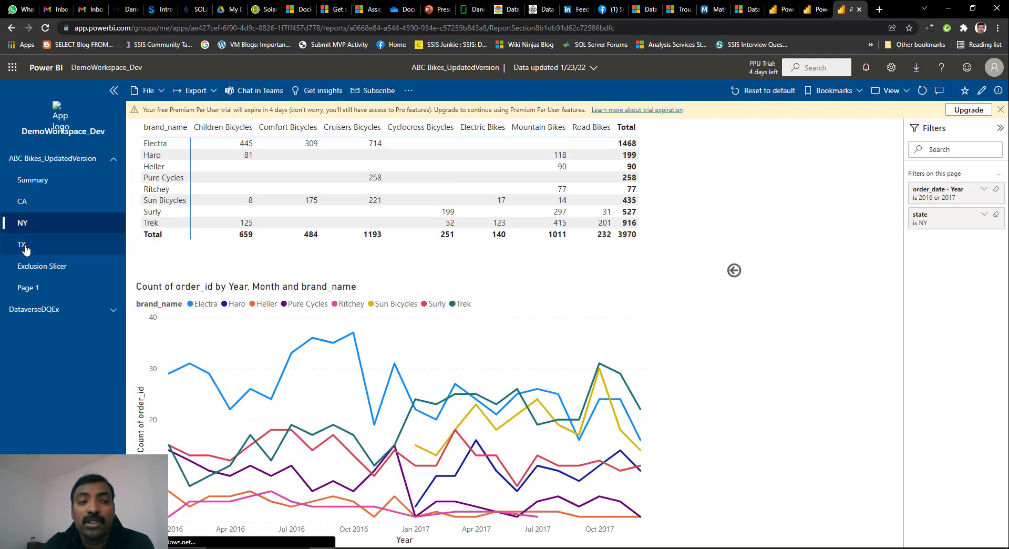
{"action": "left_click", "coordinate": [44, 266]}
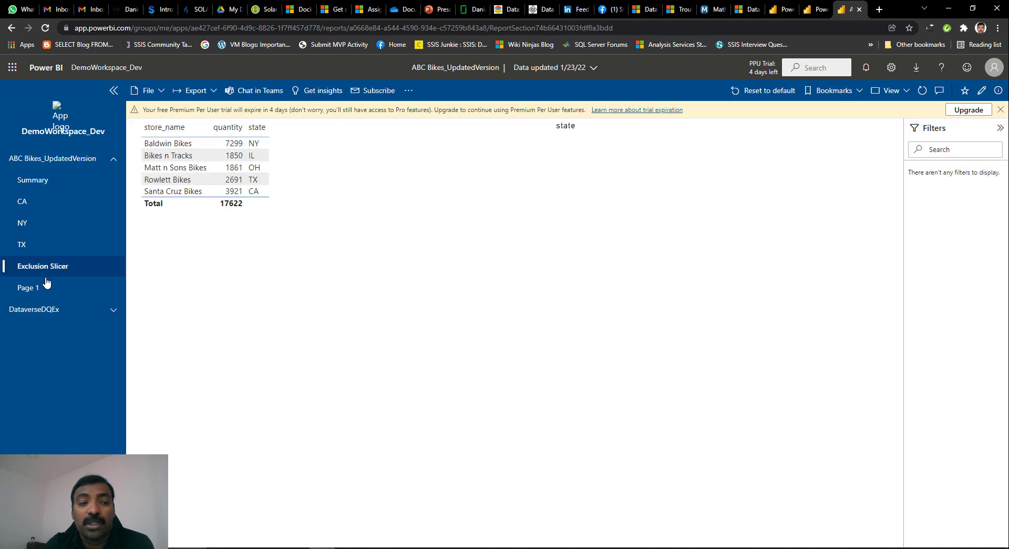
{"action": "left_click", "coordinate": [35, 310]}
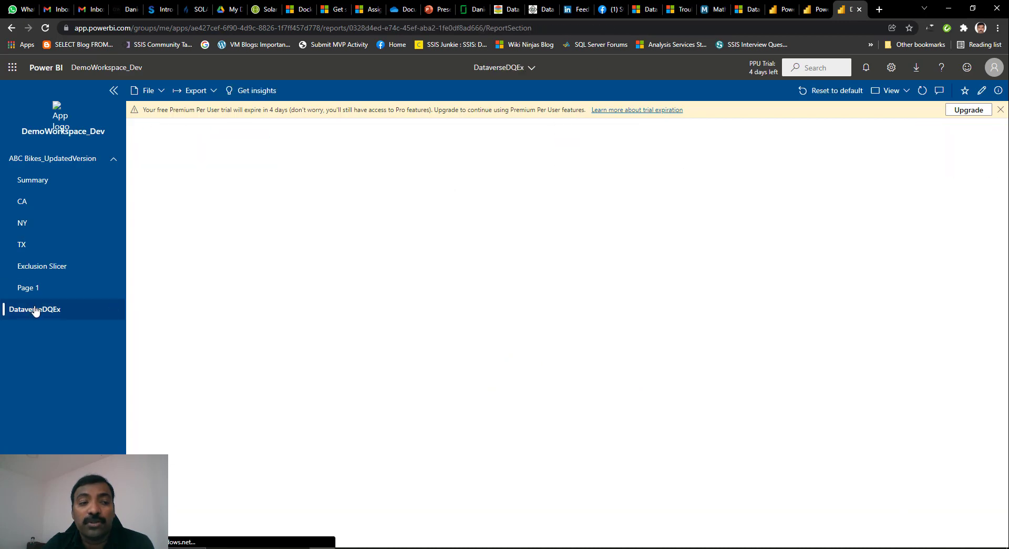
{"action": "left_click", "coordinate": [47, 187]}
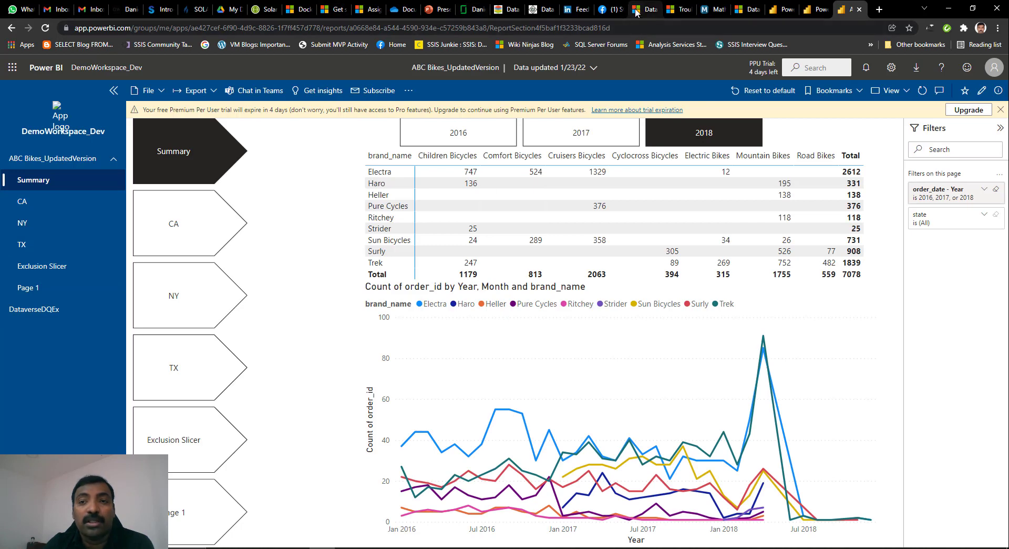
Step: Check which DemoWorkspace items are included in the app and compare them with the open DemoWorkspace_Dev app
{"action": "left_click", "coordinate": [813, 7]}
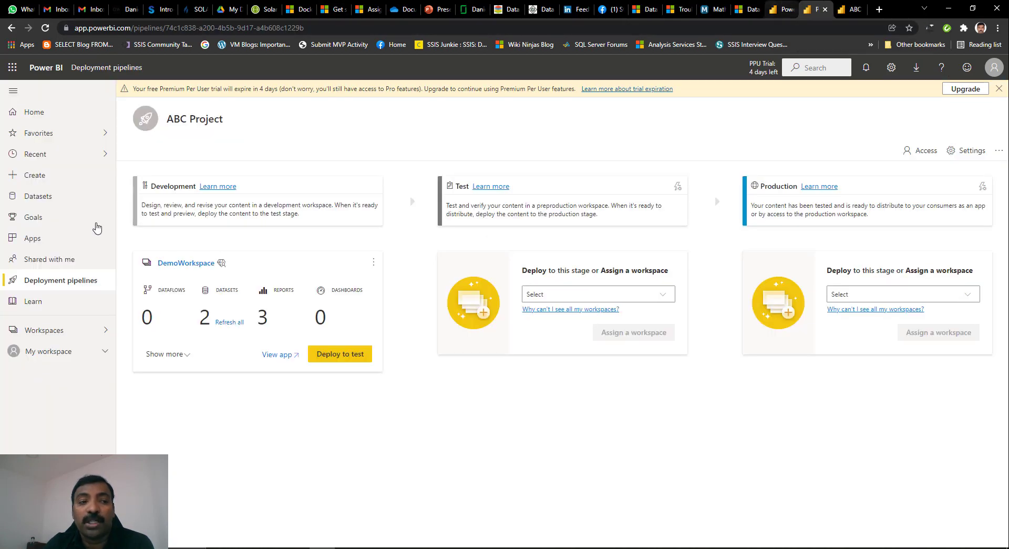
{"action": "left_click", "coordinate": [56, 330]}
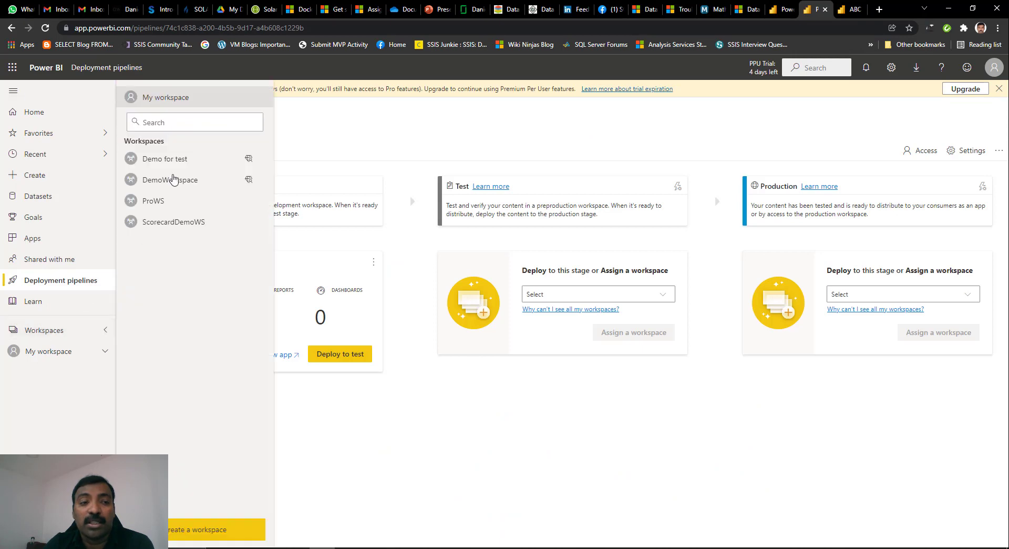
{"action": "left_click", "coordinate": [196, 183]}
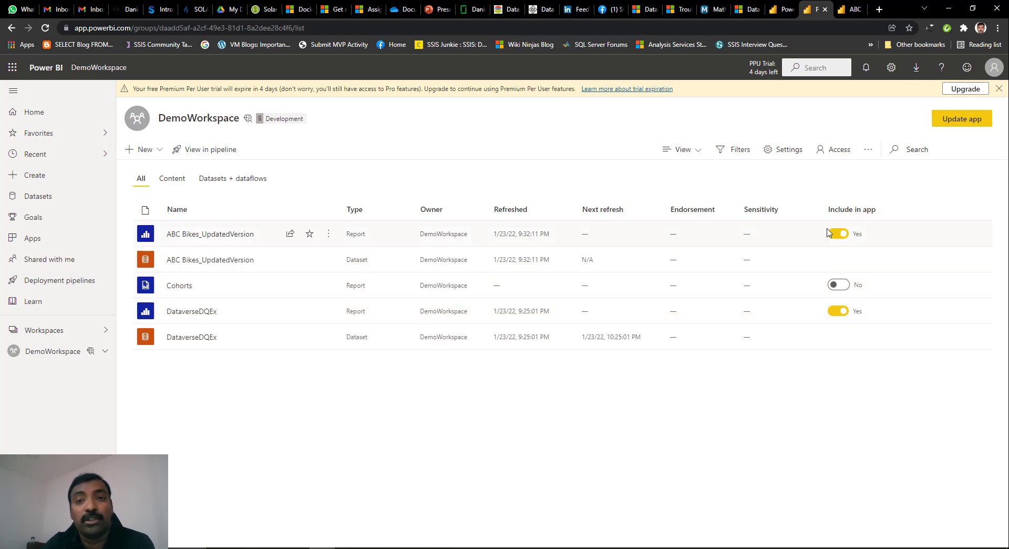
{"action": "left_click", "coordinate": [851, 8]}
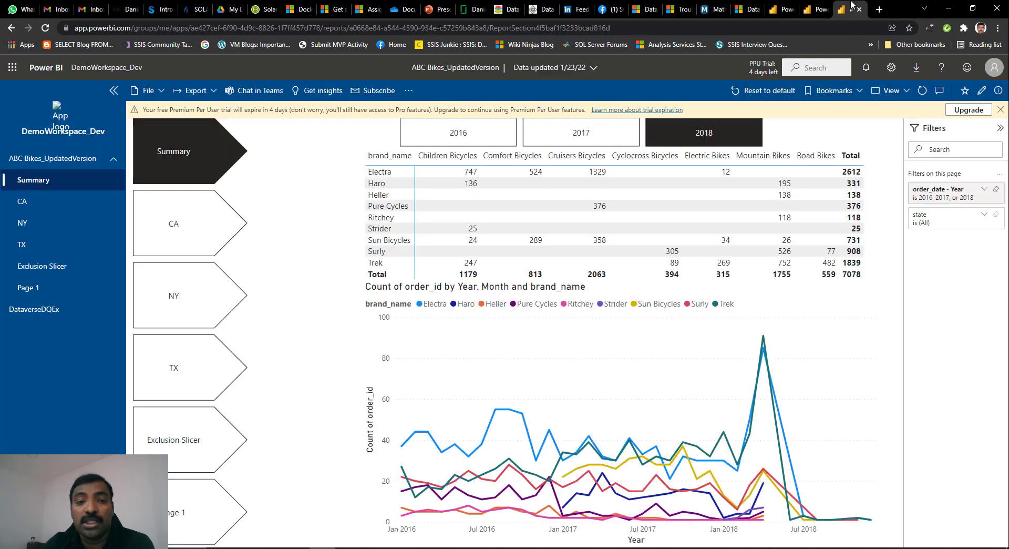
Step: Check the DataverseDQEx and ABC Bikes_UpdatedVersion reports in the DemoWorkspace_Dev app, and return to the ABC Project pipeline
{"action": "left_click", "coordinate": [54, 309]}
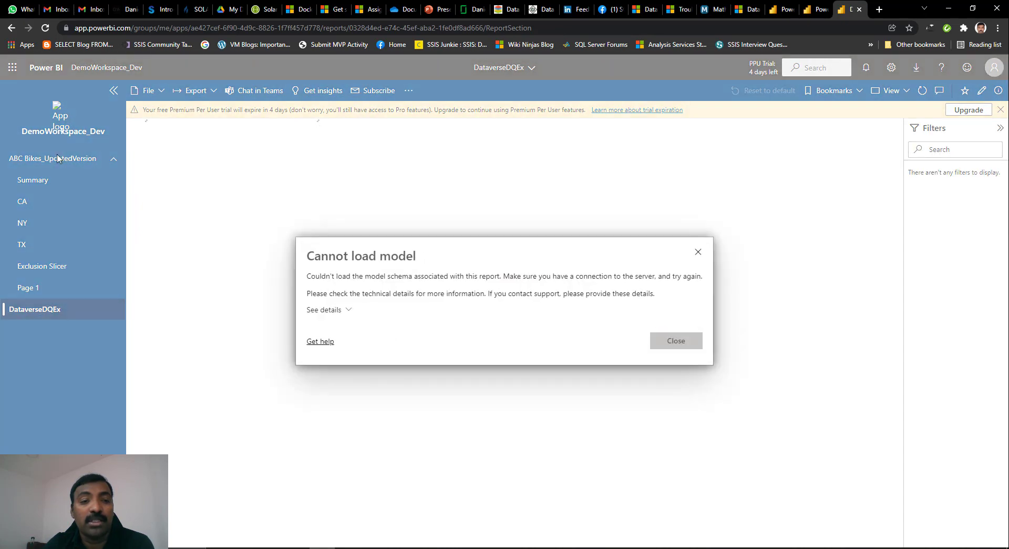
{"action": "left_click", "coordinate": [676, 341]}
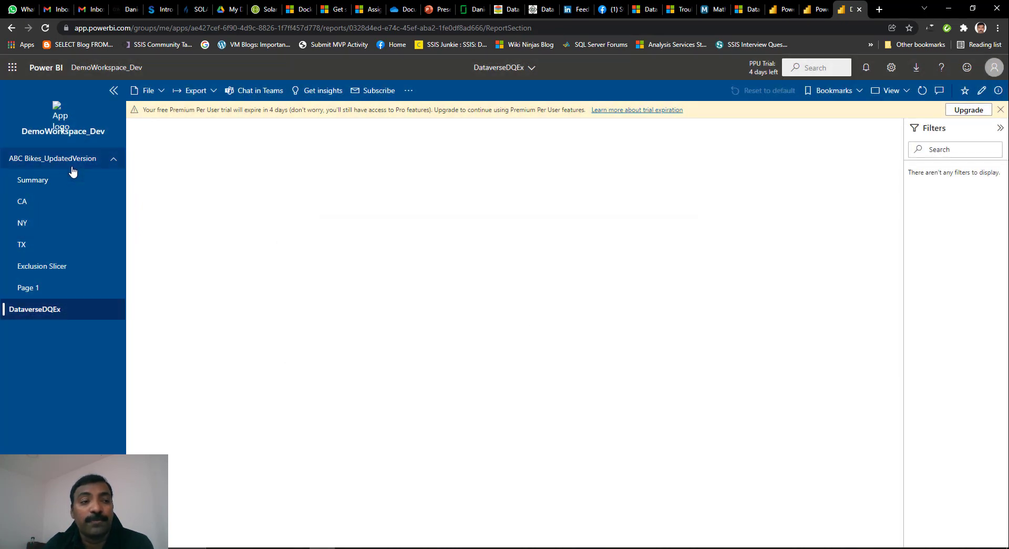
{"action": "left_click", "coordinate": [73, 174]}
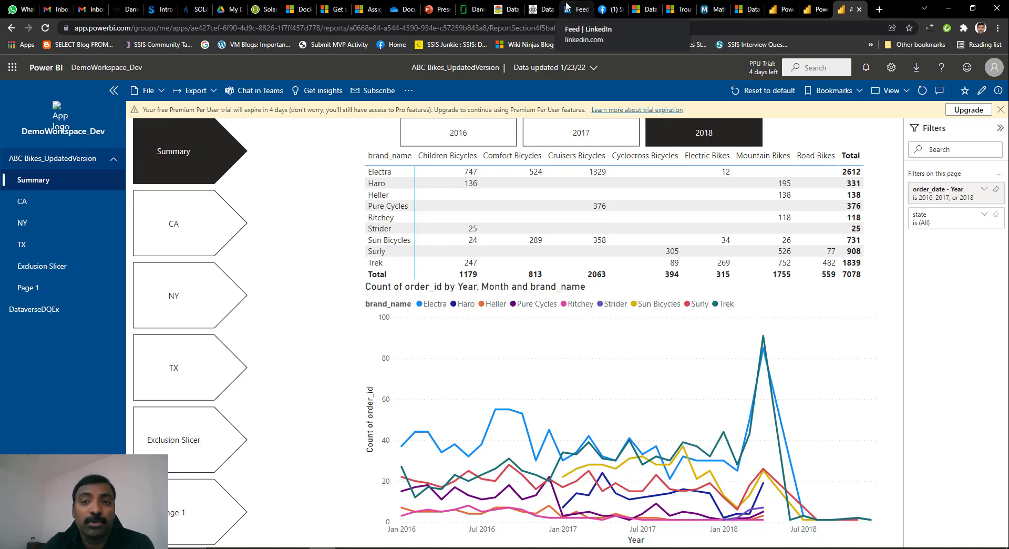
{"action": "left_click", "coordinate": [783, 9]}
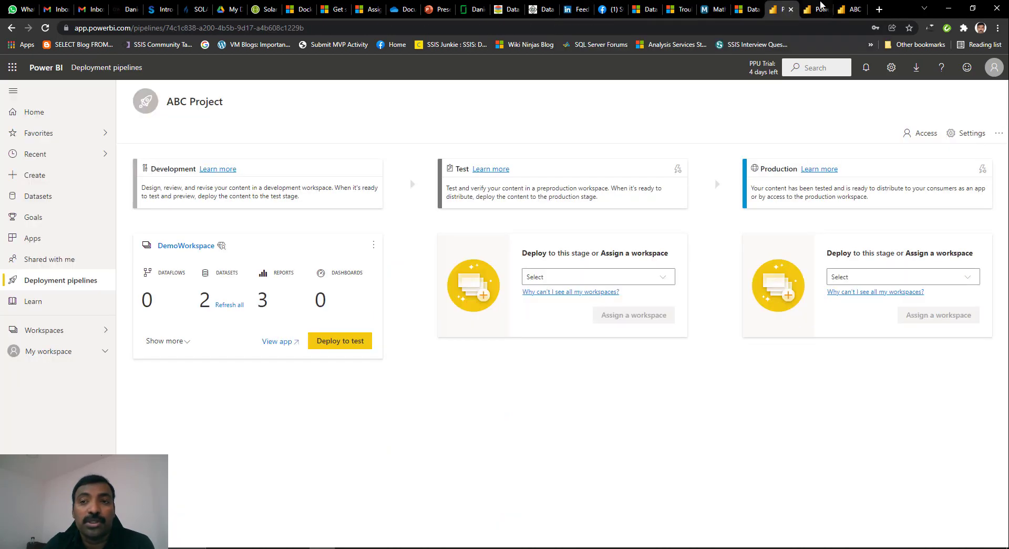
Step: Include the Cohorts report in DemoWorkspace's app and publish the update to the DemoWorkspace_Dev app
{"action": "left_click", "coordinate": [819, 7]}
{"action": "left_click", "coordinate": [844, 286]}
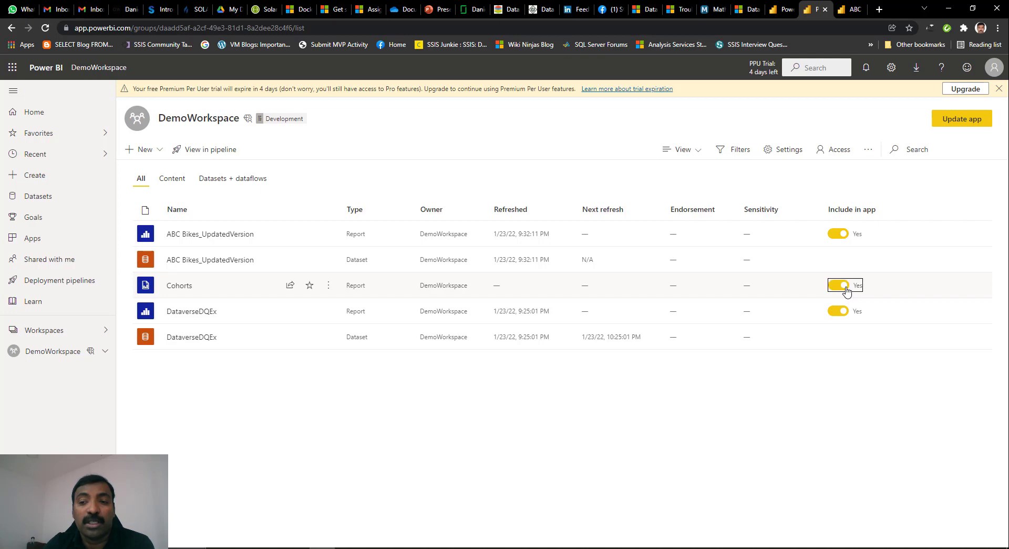
{"action": "left_click", "coordinate": [956, 120]}
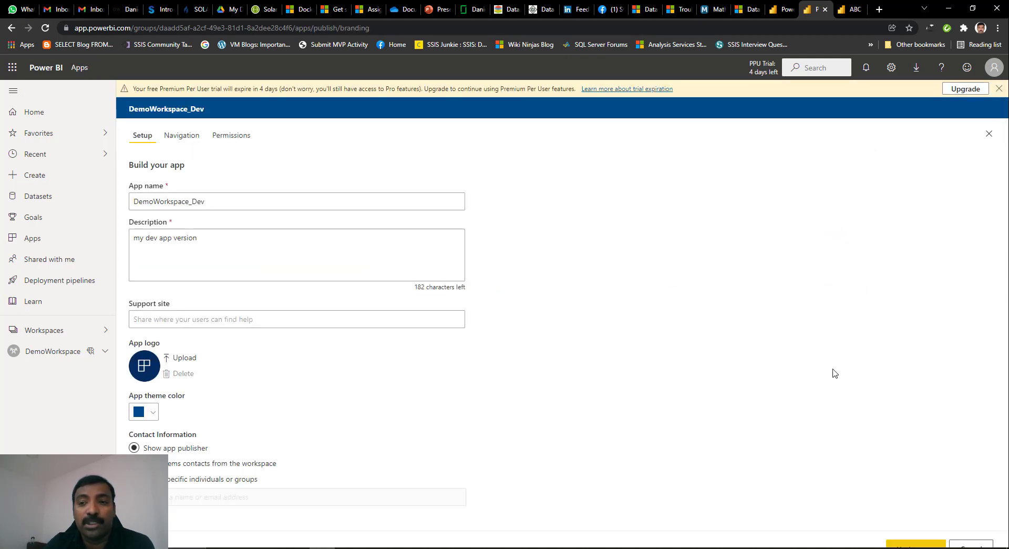
{"action": "left_click", "coordinate": [999, 88]}
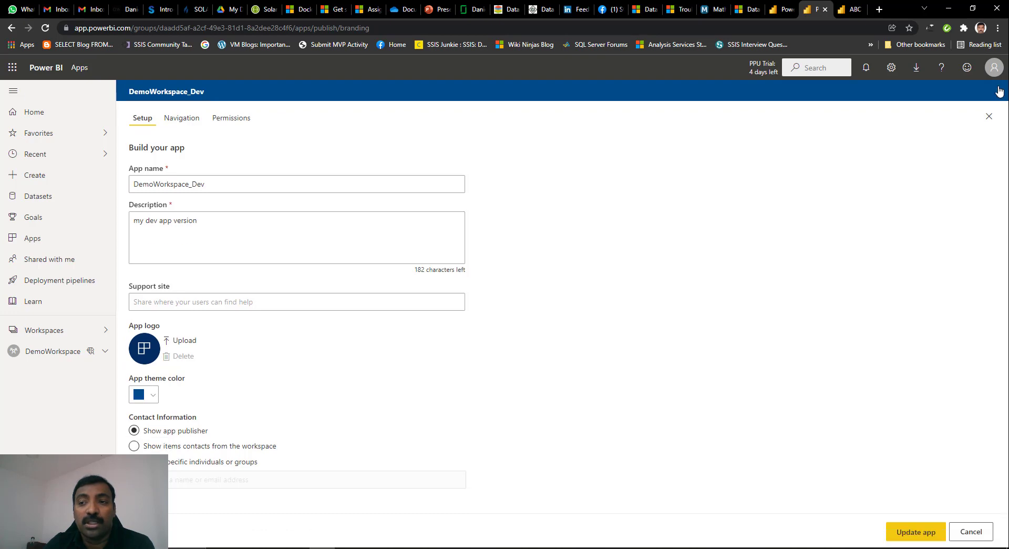
{"action": "left_click", "coordinate": [911, 531]}
{"action": "left_click", "coordinate": [569, 339]}
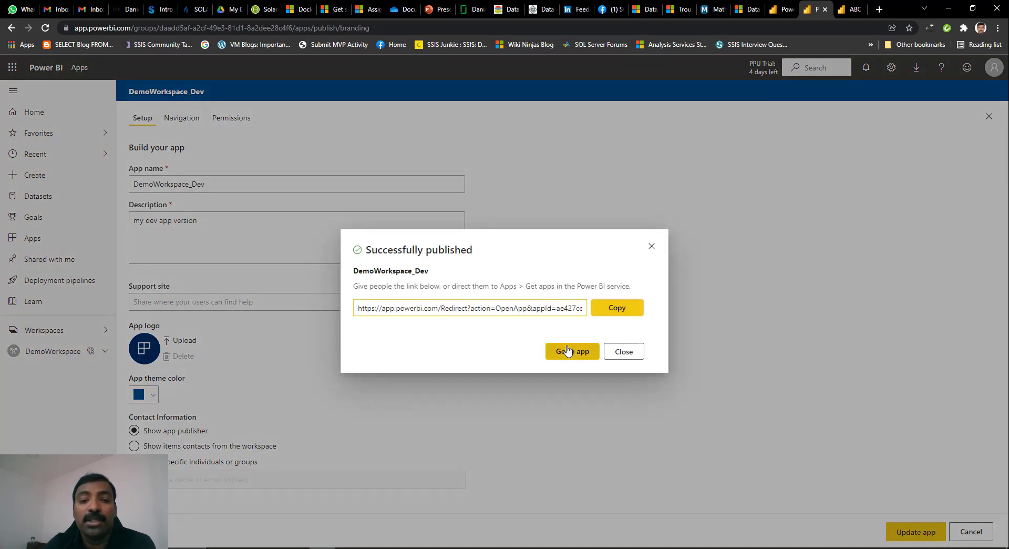
Step: Open the updated DemoWorkspace_Dev app and view its Cohorts and ABC Bikes_UpdatedVersion reports
{"action": "left_click", "coordinate": [567, 350]}
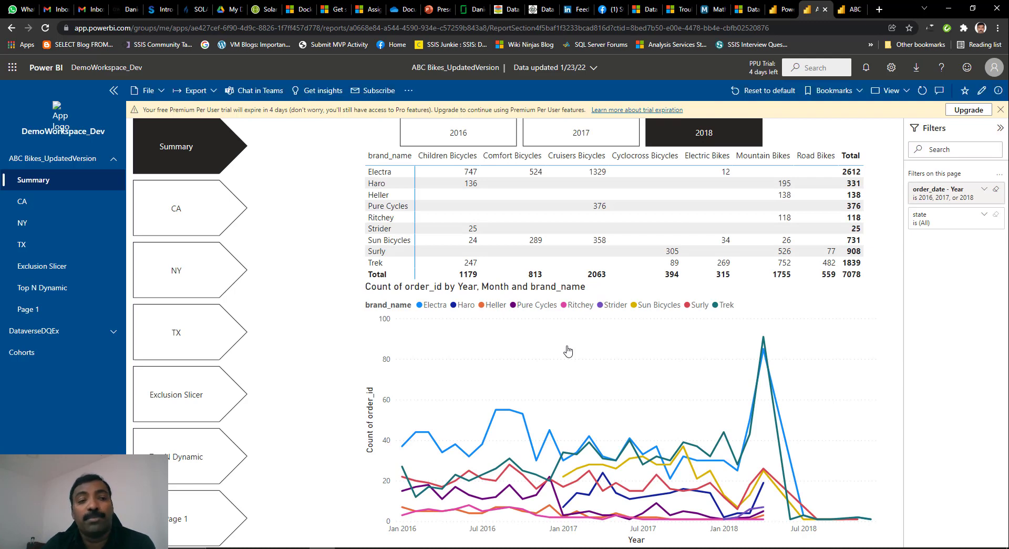
{"action": "left_click", "coordinate": [32, 356]}
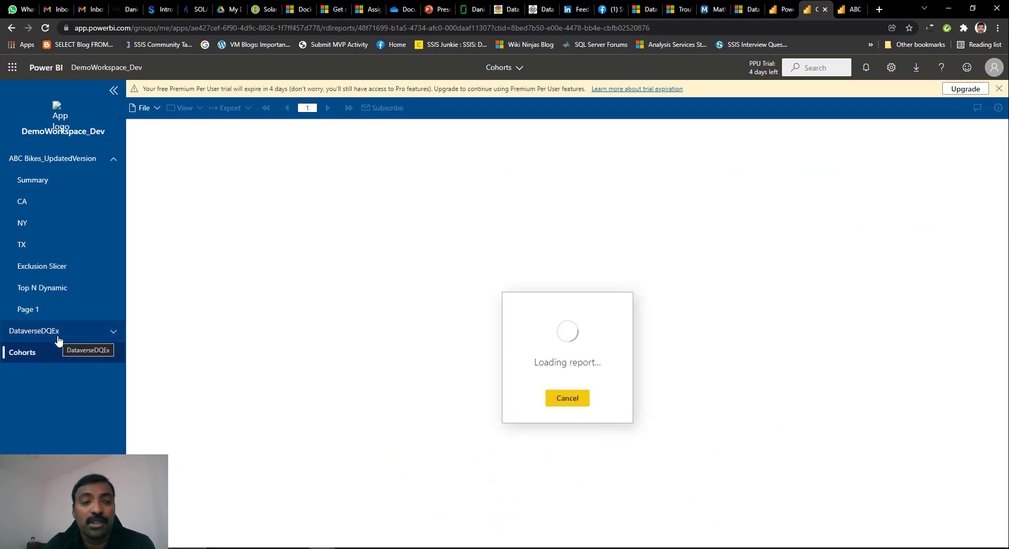
{"action": "left_click", "coordinate": [62, 166]}
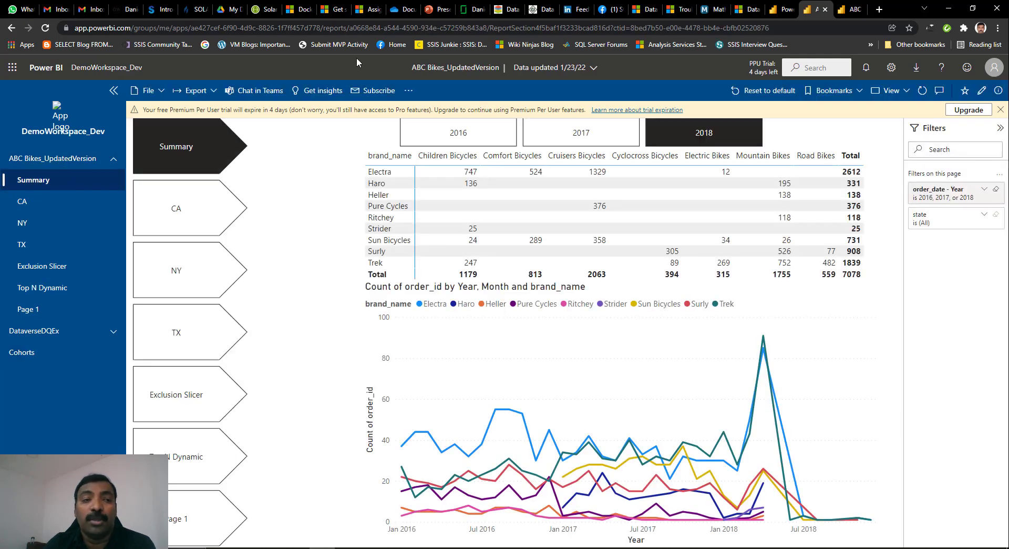
Step: Compare the updated app with the previously opened version and the Development stage, and close the updated app's page
{"action": "left_click", "coordinate": [783, 6]}
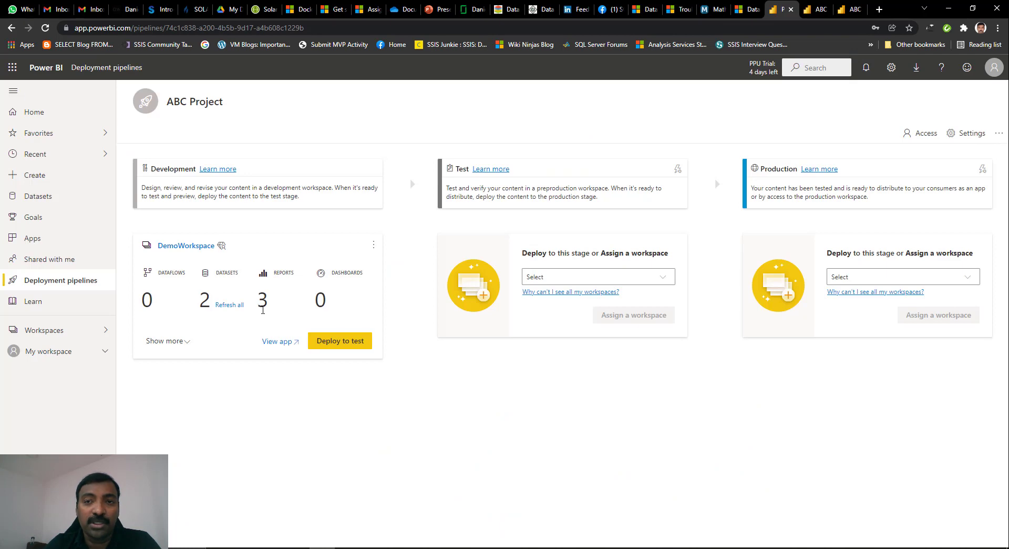
{"action": "left_click", "coordinate": [858, 5]}
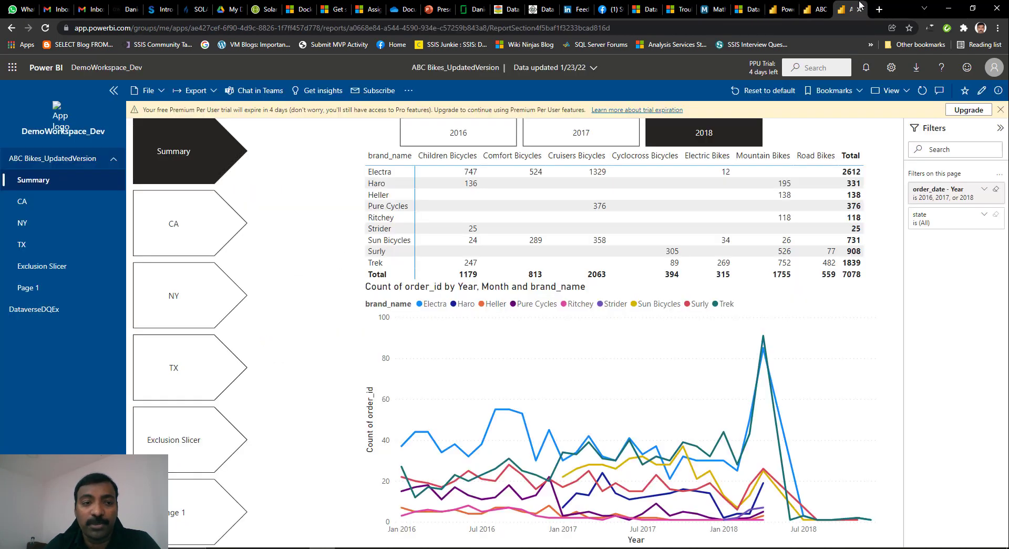
{"action": "left_click", "coordinate": [818, 5]}
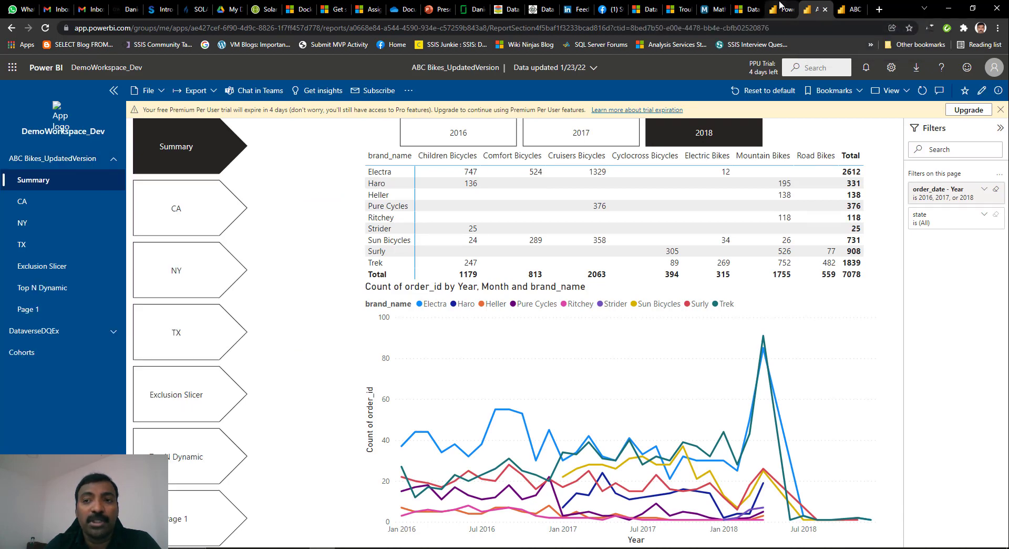
{"action": "left_click", "coordinate": [827, 10]}
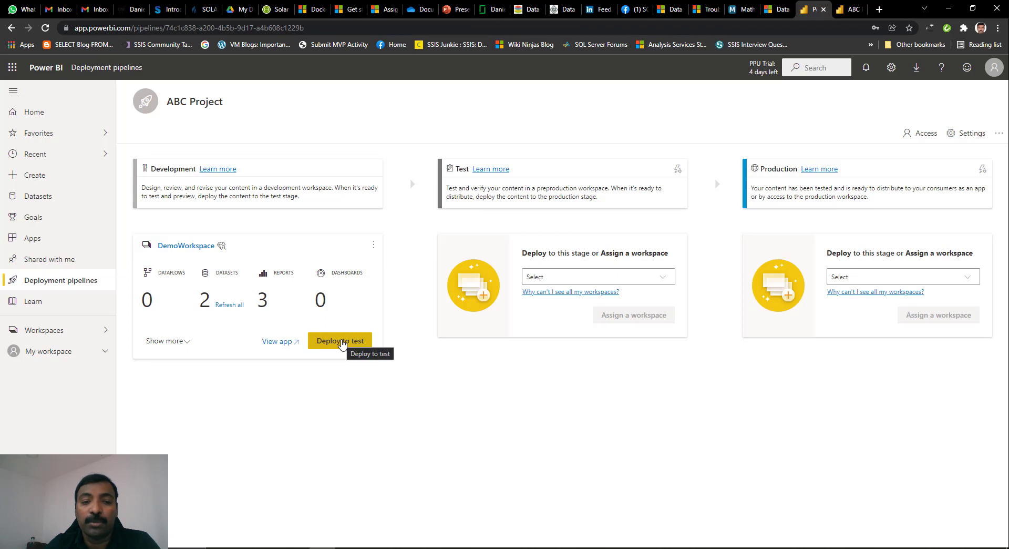
Step: Deploy the ABC Bikes_UpdatedVersion and DataverseDQEx datasets and reports from the Development stage to Test, leaving out Cohorts
{"action": "left_click", "coordinate": [188, 343]}
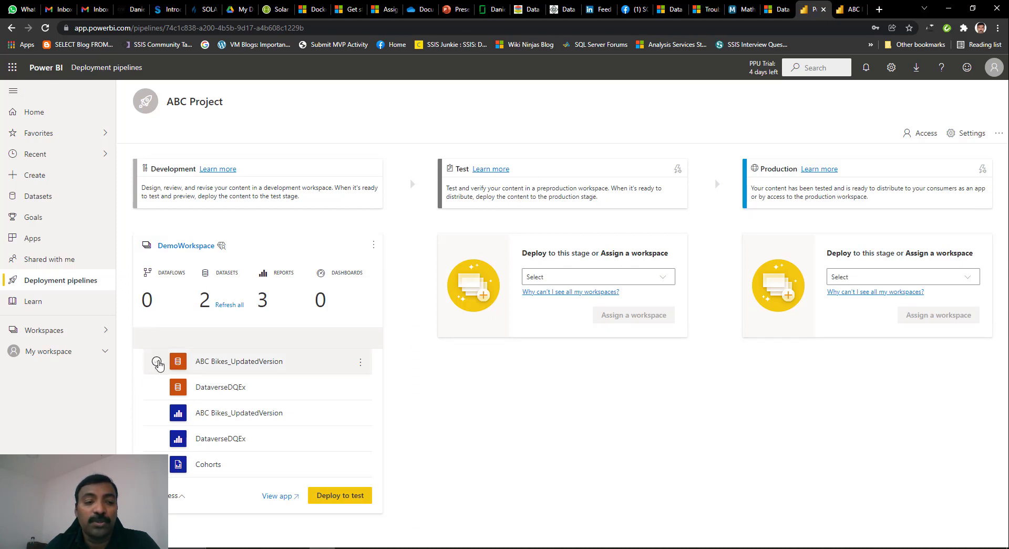
{"action": "left_click", "coordinate": [157, 361]}
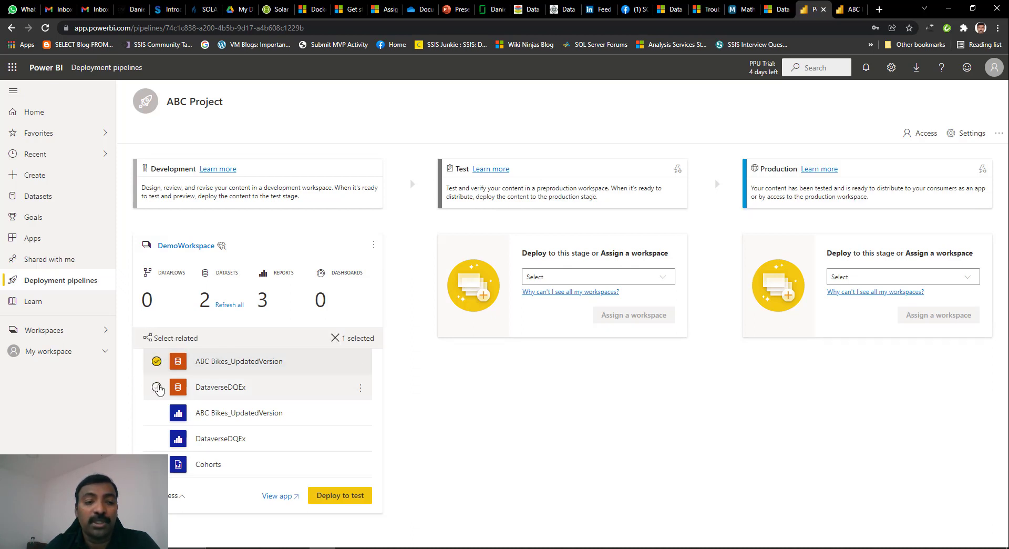
{"action": "left_click", "coordinate": [157, 387]}
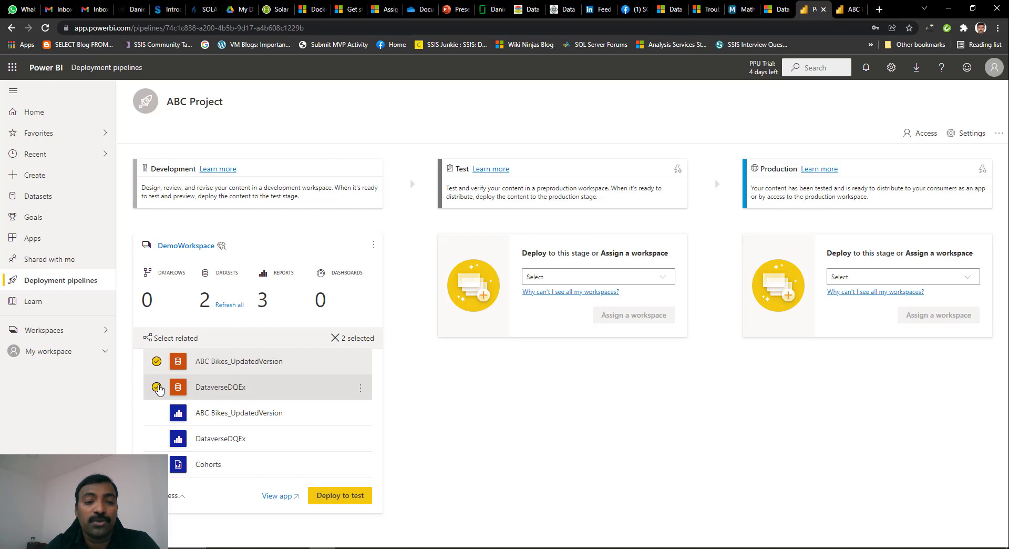
{"action": "left_click", "coordinate": [157, 413]}
{"action": "left_click", "coordinate": [157, 438]}
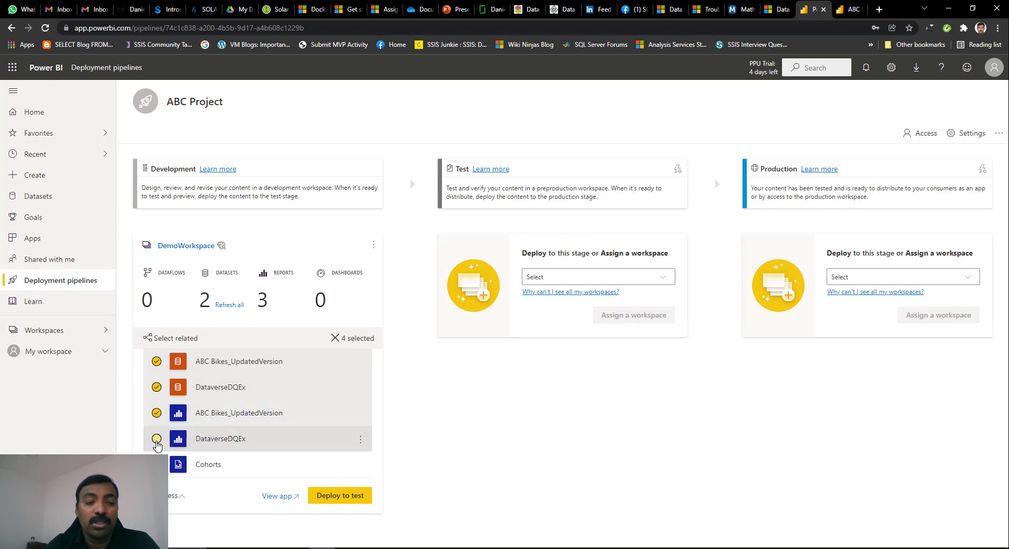
{"action": "left_click", "coordinate": [338, 502]}
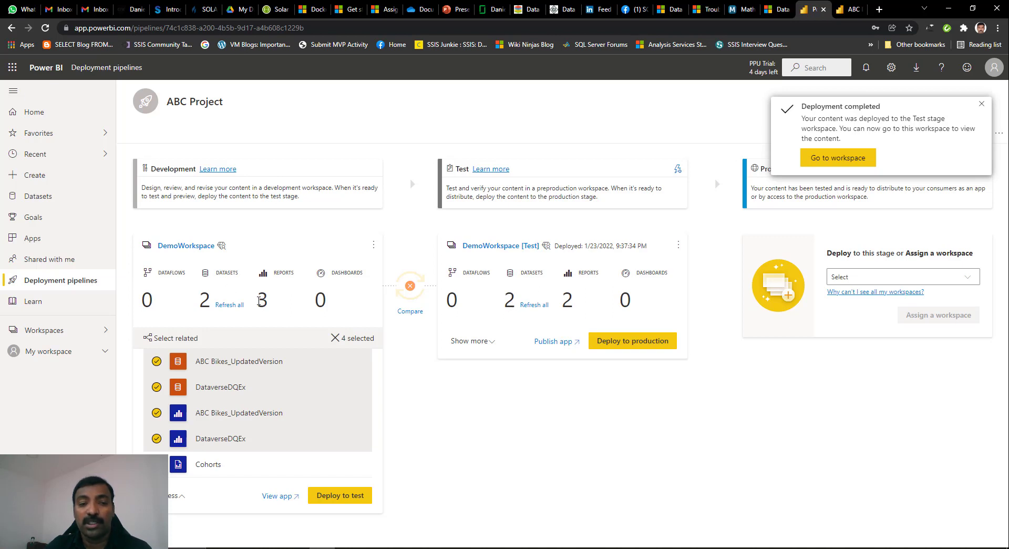
Step: Compare the Development and Test stages item by item and check which report is missing from Test
{"action": "mouse_move", "coordinate": [258, 299]}
{"action": "left_mouse_down"}
{"action": "mouse_move", "coordinate": [237, 305]}
{"action": "mouse_move", "coordinate": [276, 304]}
{"action": "left_mouse_up"}
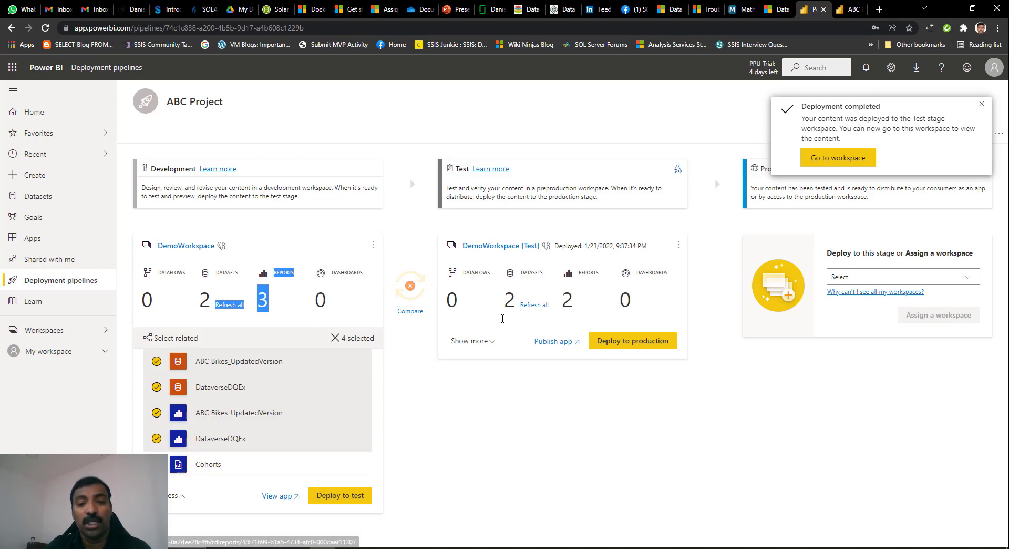
{"action": "left_click", "coordinate": [470, 340]}
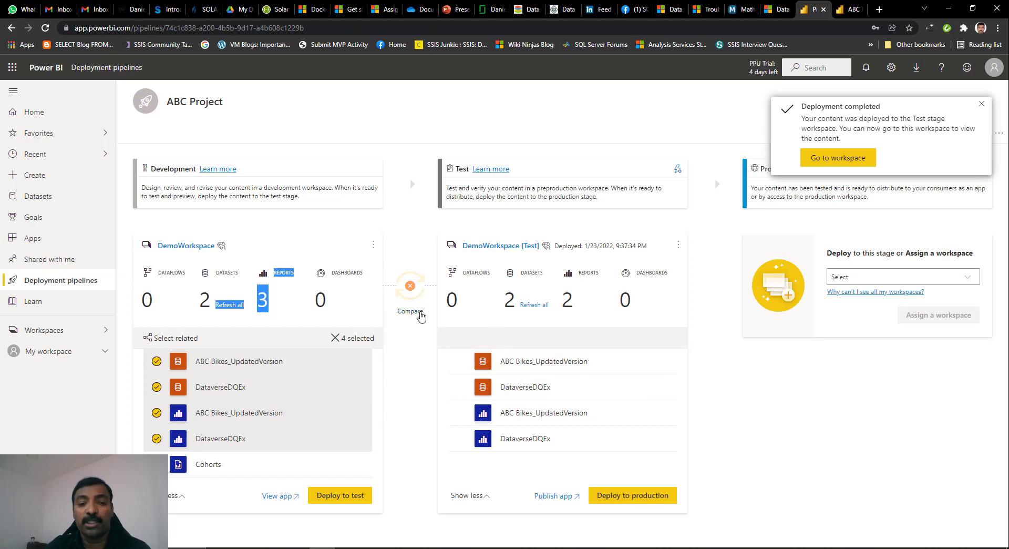
{"action": "left_click", "coordinate": [419, 314]}
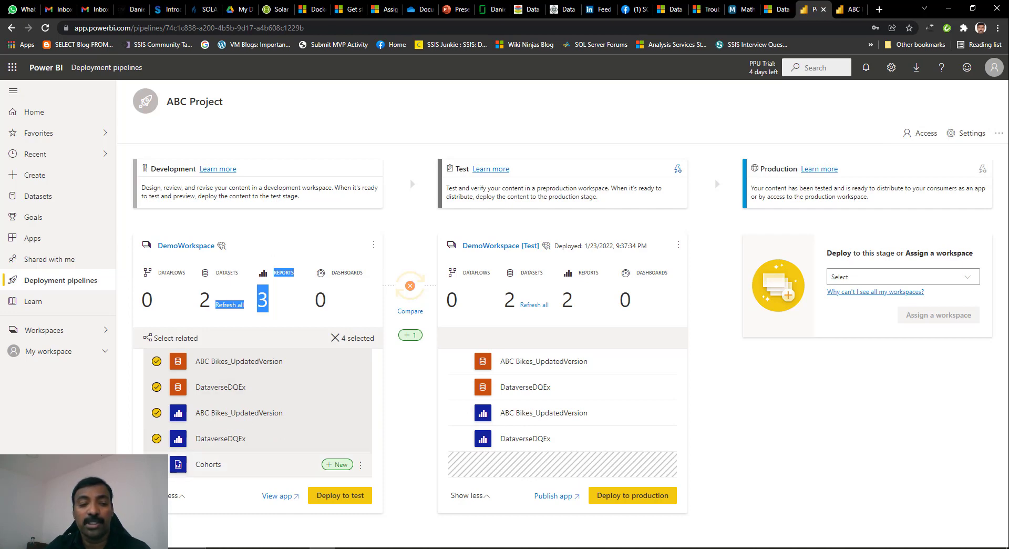
{"action": "left_click", "coordinate": [156, 464]}
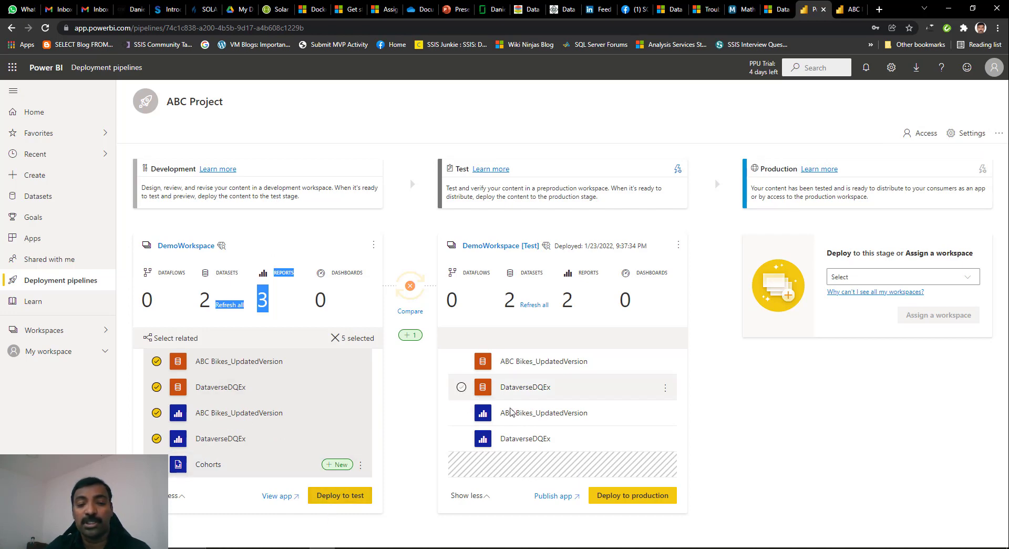
{"action": "left_click", "coordinate": [156, 464]}
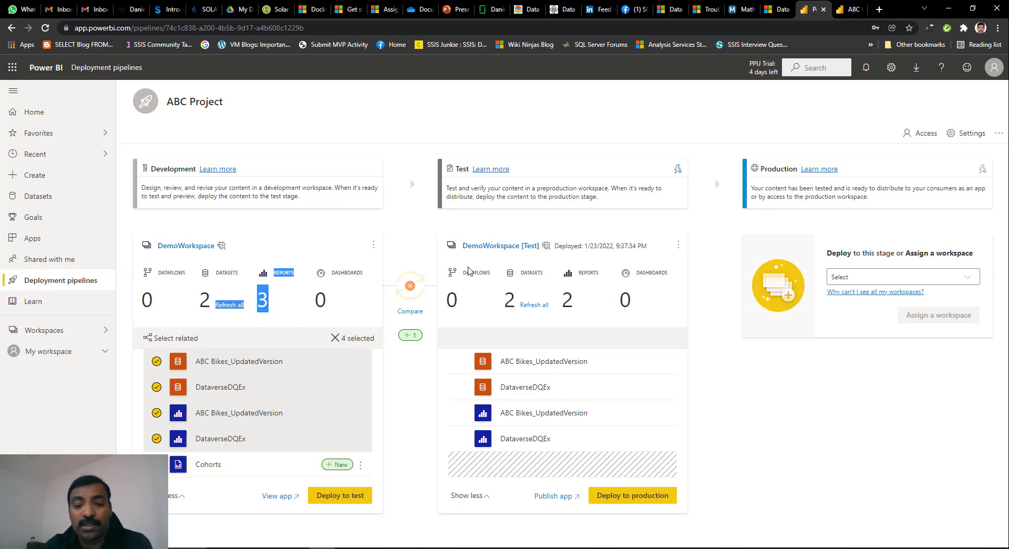
{"action": "left_click", "coordinate": [303, 263]}
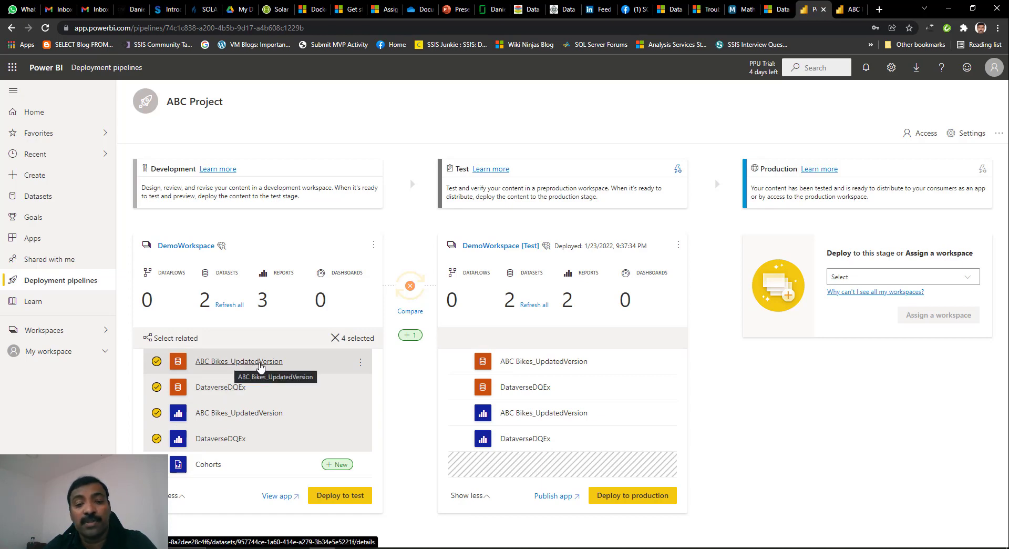
Step: Switch to SQL Server Management Studio, look up the ABC Bikes Dev, Prod and Test databases, and return to the pipeline
{"action": "left_click", "coordinate": [450, 547]}
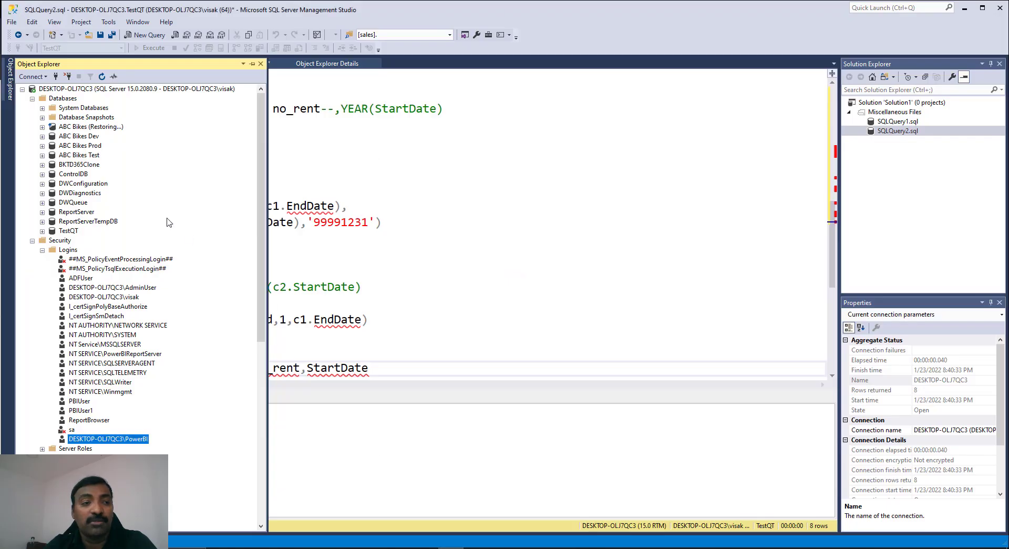
{"action": "left_click", "coordinate": [33, 240]}
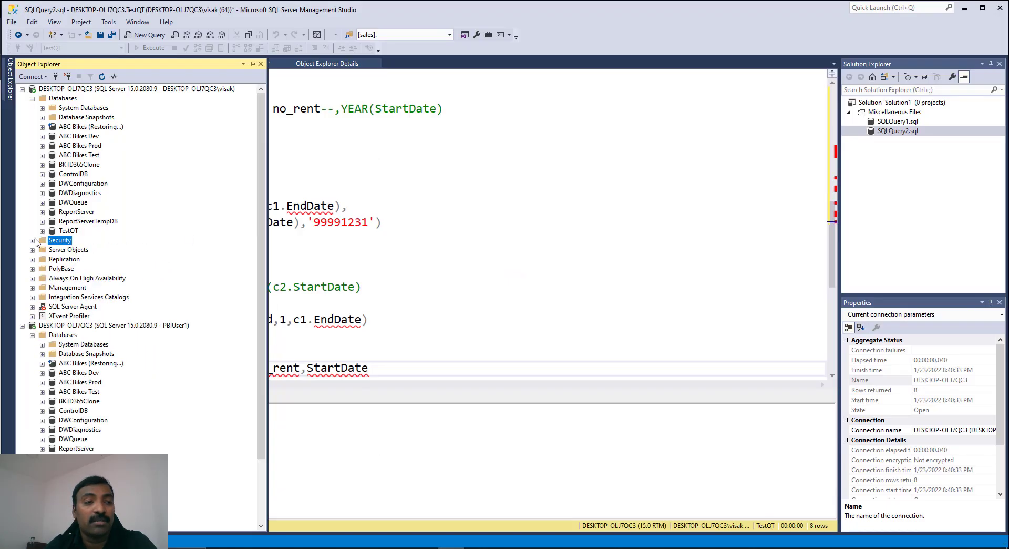
{"action": "left_click", "coordinate": [90, 138]}
{"action": "left_click", "coordinate": [96, 146]}
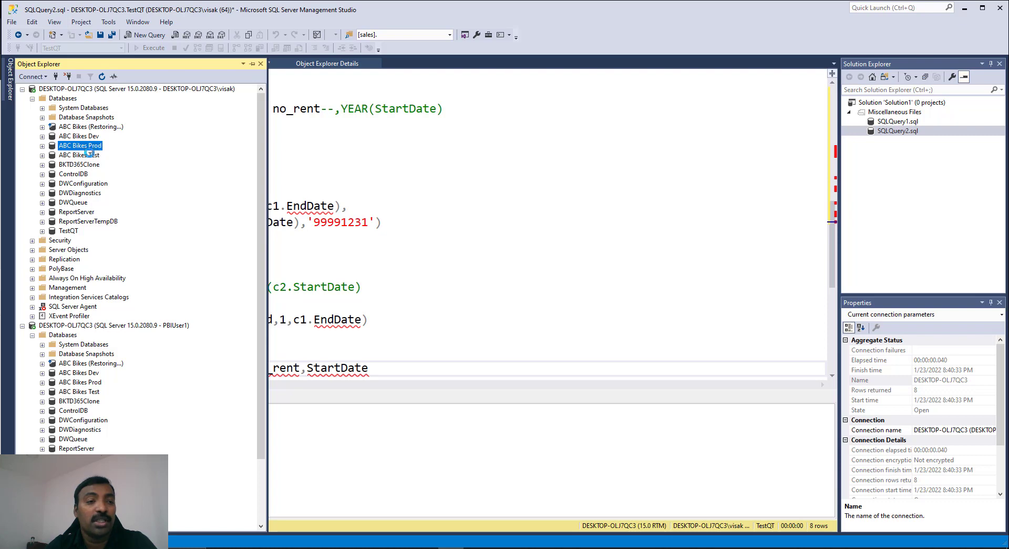
{"action": "left_click", "coordinate": [90, 156]}
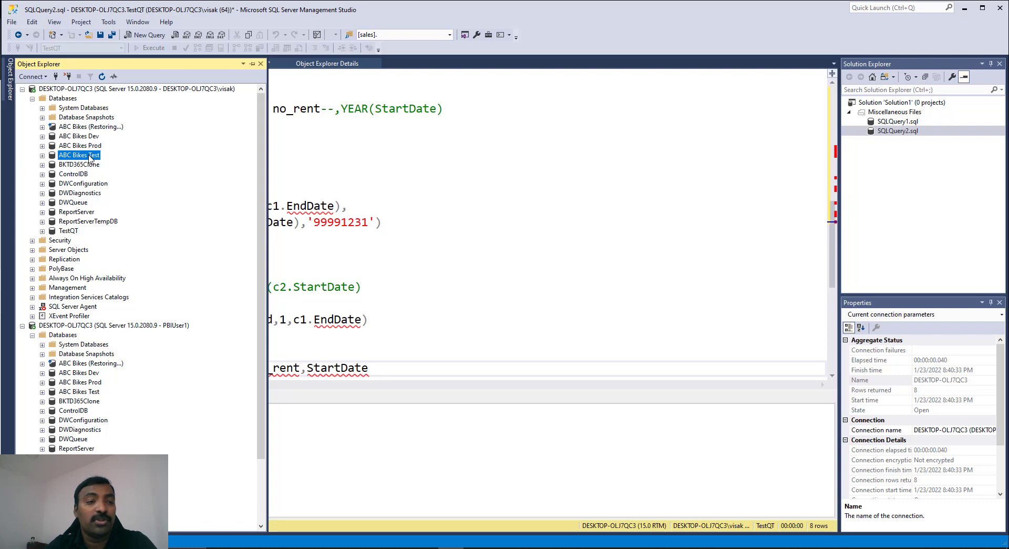
{"action": "left_click", "coordinate": [965, 8]}
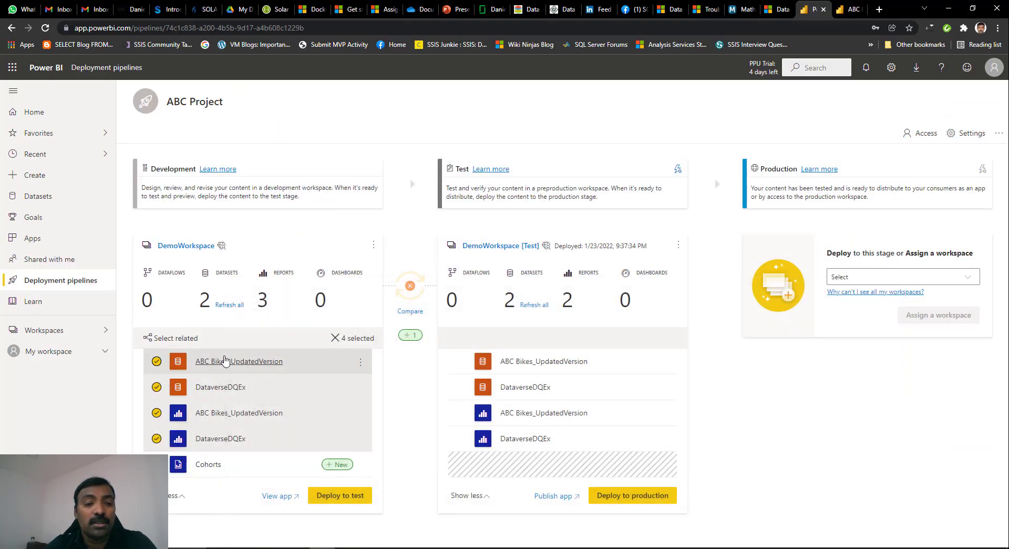
Step: Check the gateway connection and data source in the Development ABC Bikes_UpdatedVersion dataset's settings, and return to the pipeline
{"action": "left_click", "coordinate": [360, 361]}
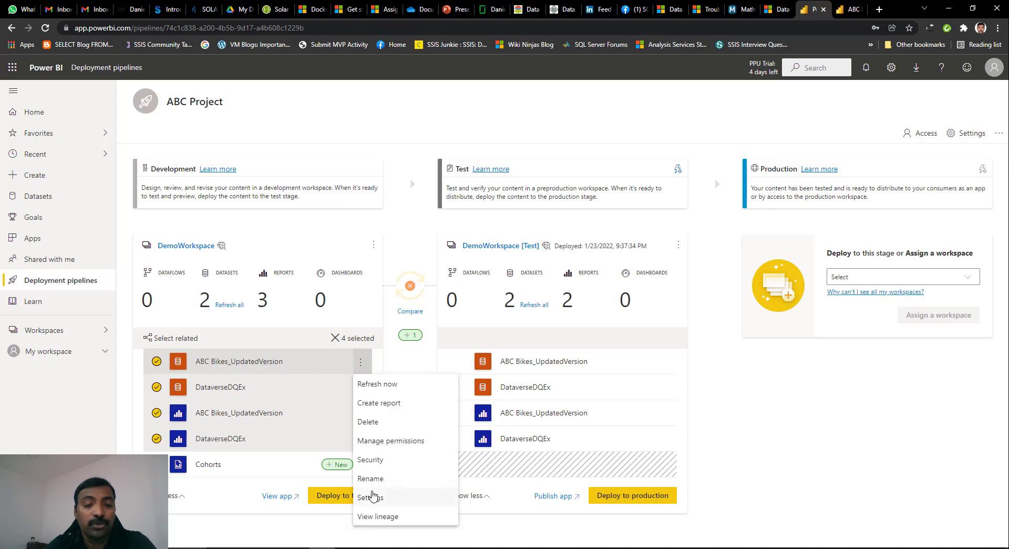
{"action": "left_click", "coordinate": [372, 497]}
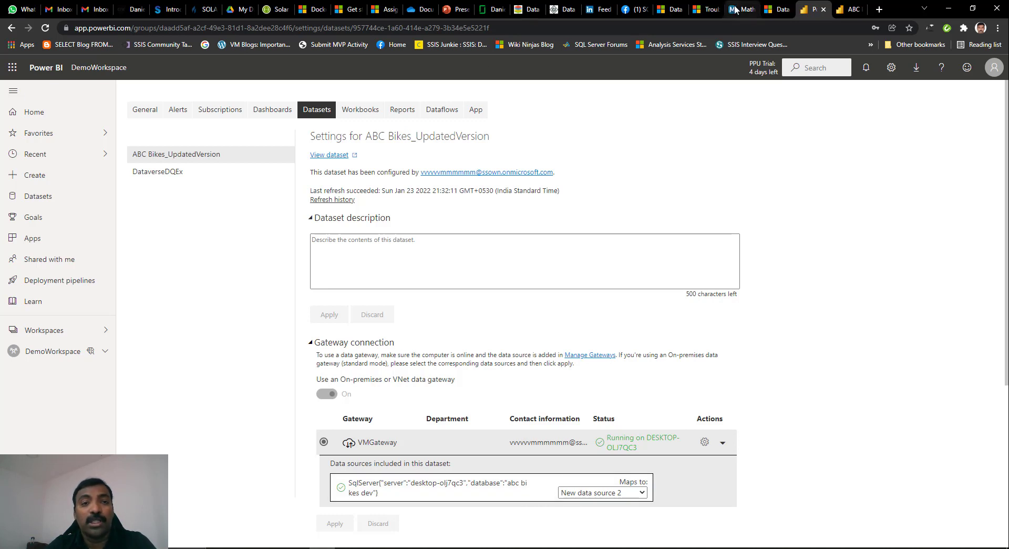
{"action": "left_click", "coordinate": [12, 27]}
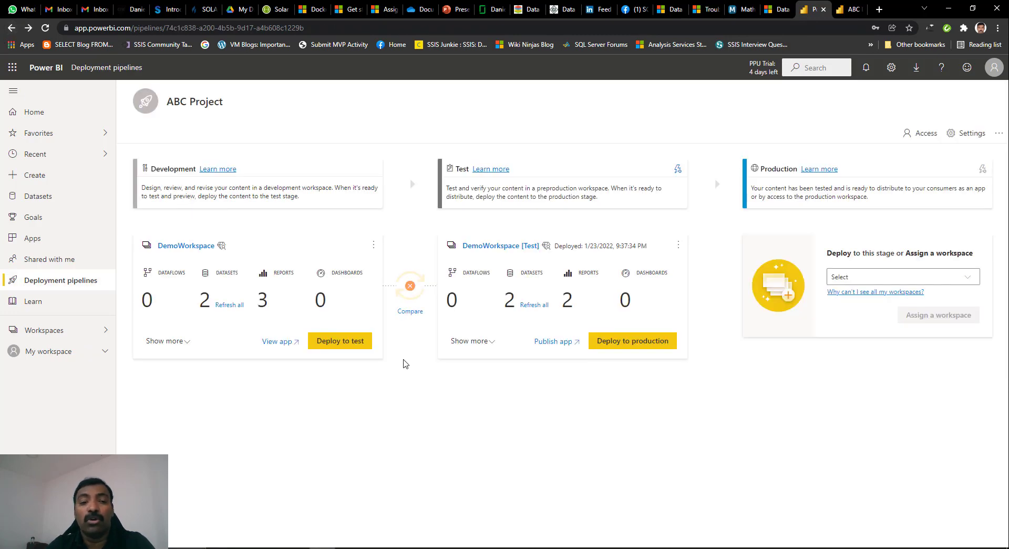
Step: List the Test stage's items and open the deployment rules of its ABC Bikes_UpdatedVersion dataset
{"action": "left_click", "coordinate": [492, 343]}
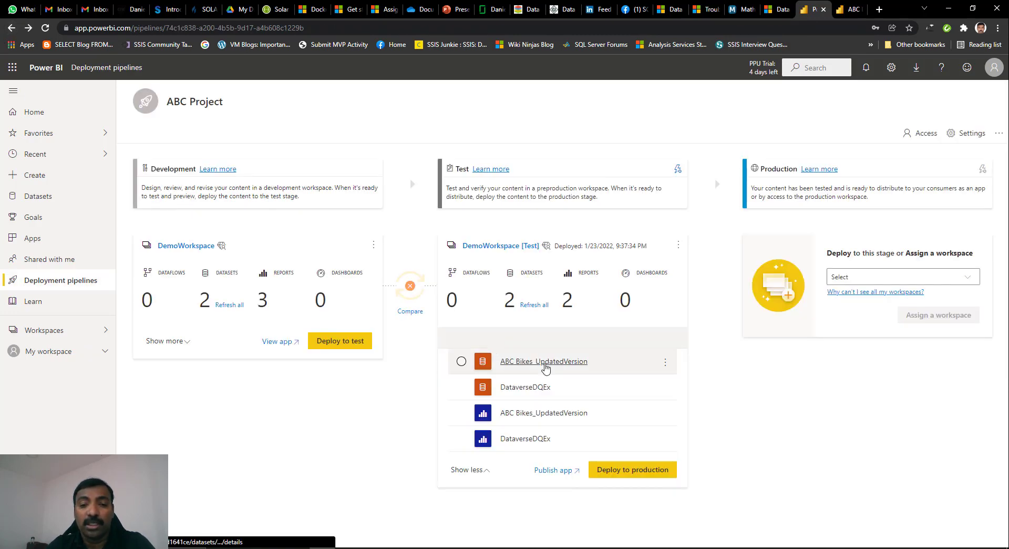
{"action": "left_click", "coordinate": [664, 362]}
{"action": "left_click", "coordinate": [668, 363]}
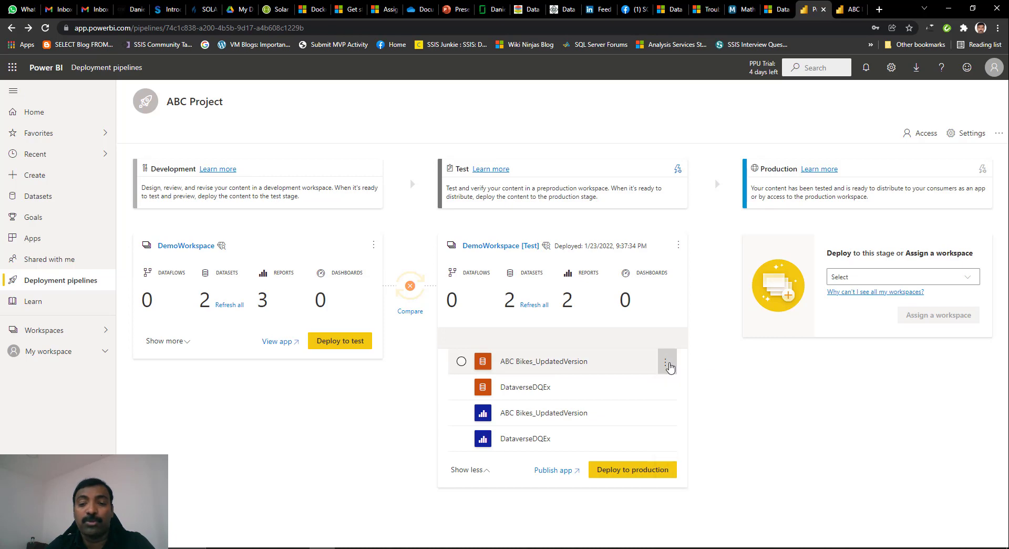
{"action": "left_click", "coordinate": [677, 171]}
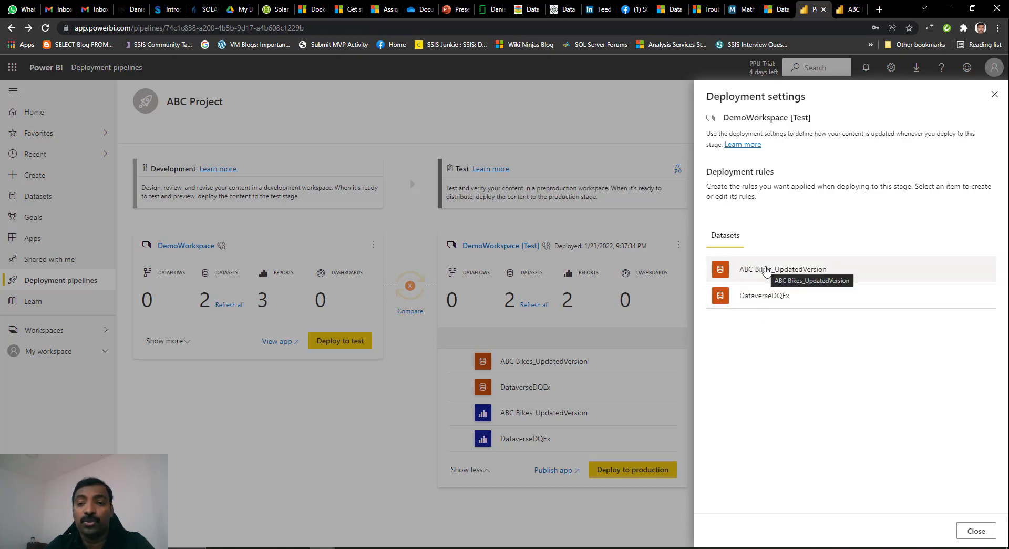
{"action": "left_click", "coordinate": [775, 272]}
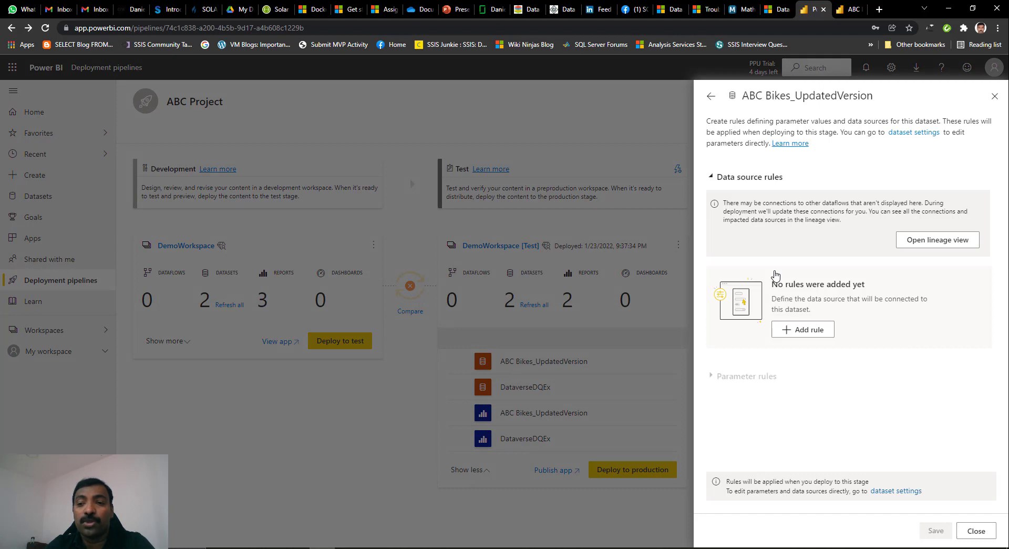
Step: Add a data source rule replacing the abc bikes dev database on desktop-olj7qc3 with the Other option
{"action": "left_click", "coordinate": [804, 332]}
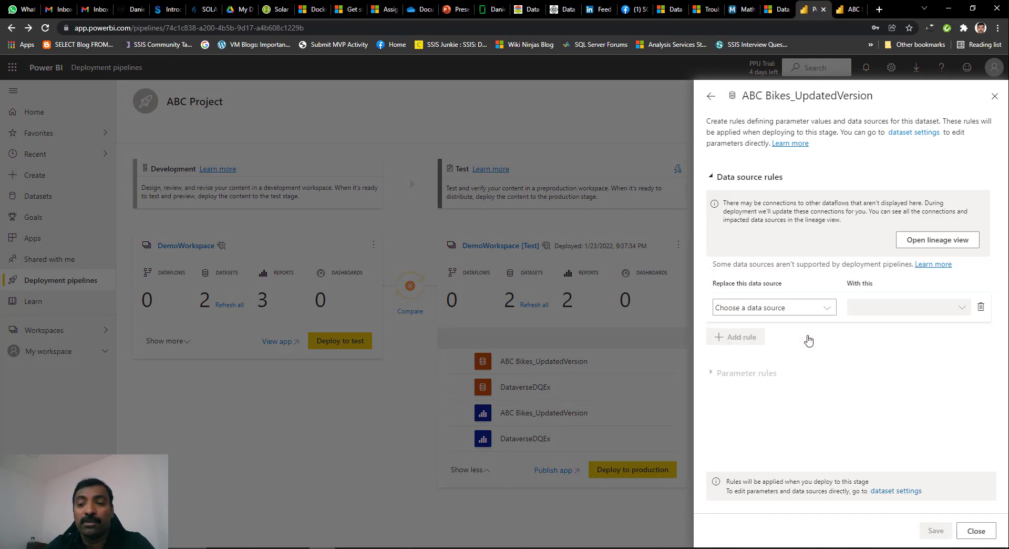
{"action": "left_click", "coordinate": [824, 311]}
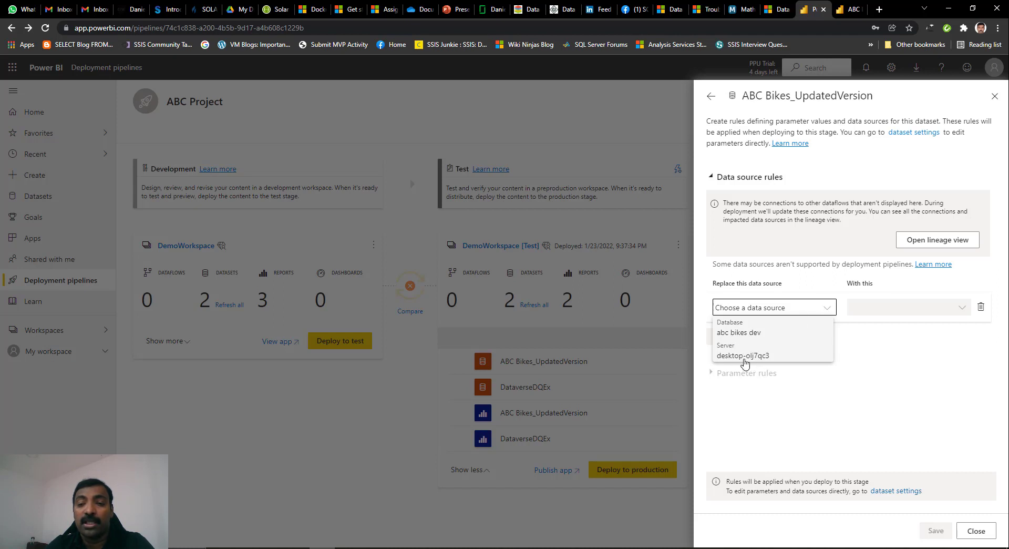
{"action": "left_click", "coordinate": [755, 352]}
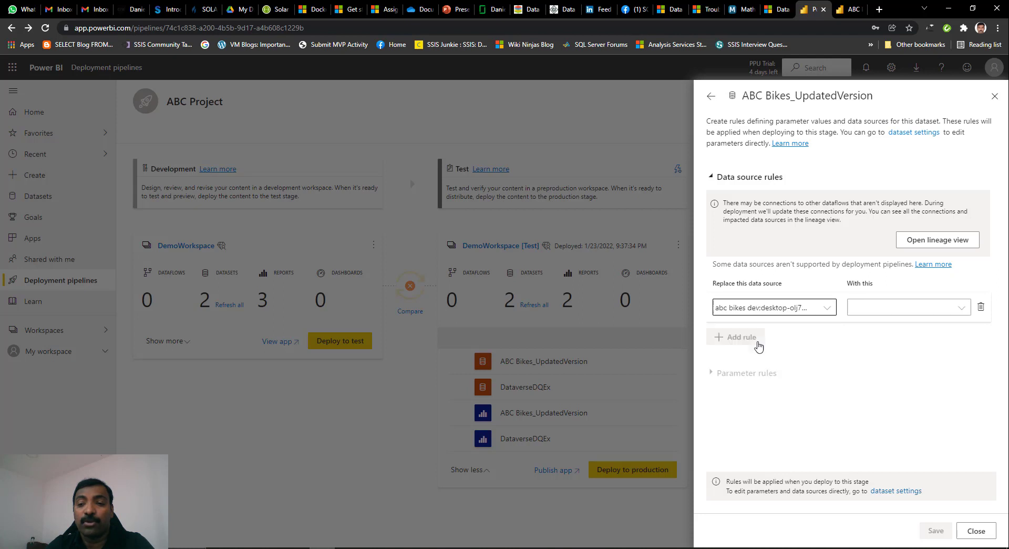
{"action": "left_click", "coordinate": [961, 314]}
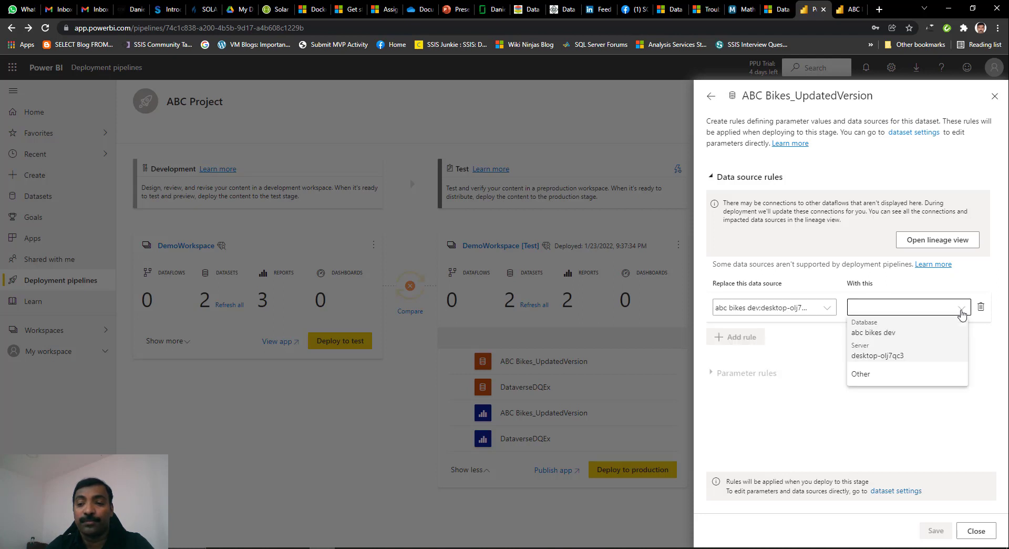
{"action": "left_click", "coordinate": [879, 374]}
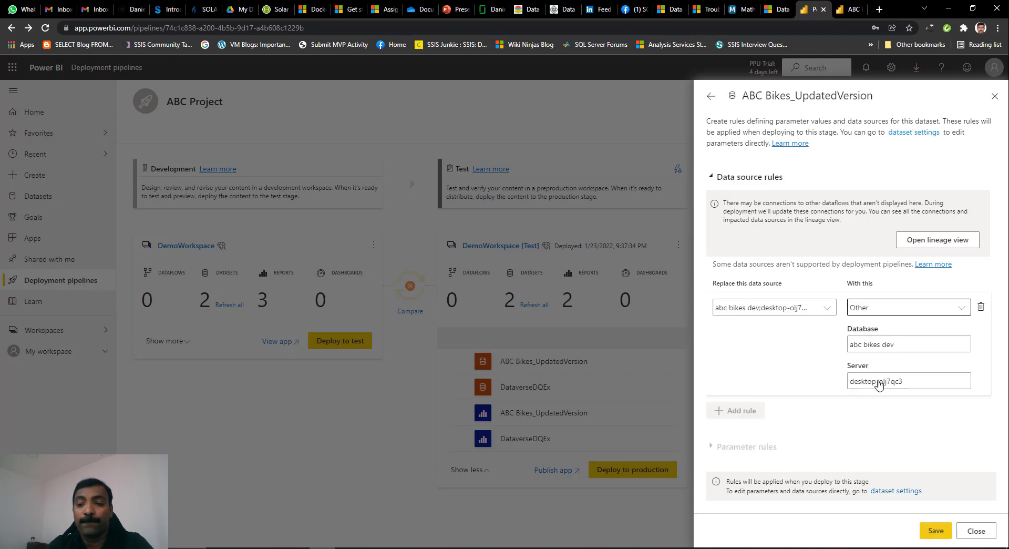
Step: Set the rule's replacement database to abc bikes test, save the rule and close the deployment settings
{"action": "left_click", "coordinate": [902, 345]}
{"action": "key", "text": "BackSpace"}
{"action": "key", "text": "BackSpace"}
{"action": "key", "text": "BackSpace"}
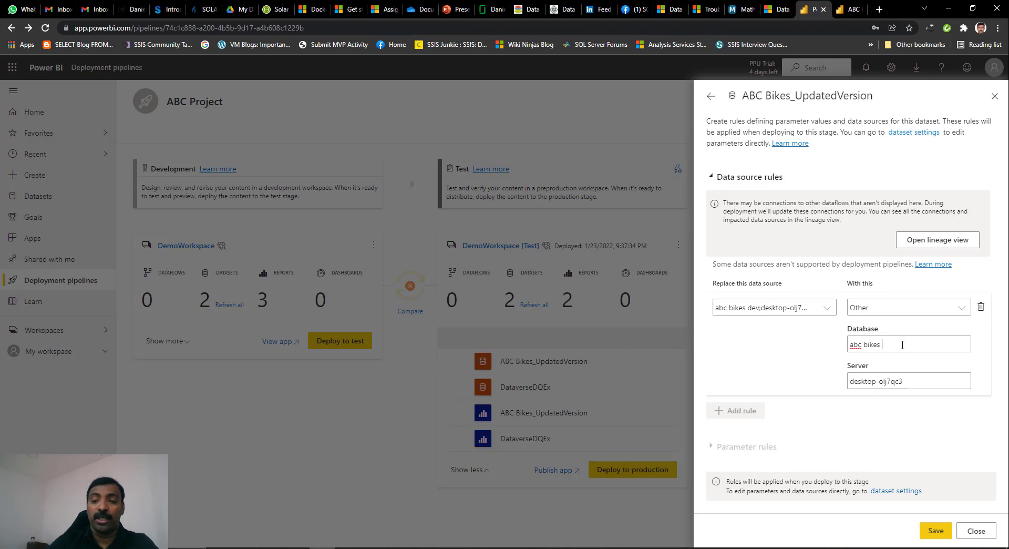
{"action": "type", "text": "tet"}
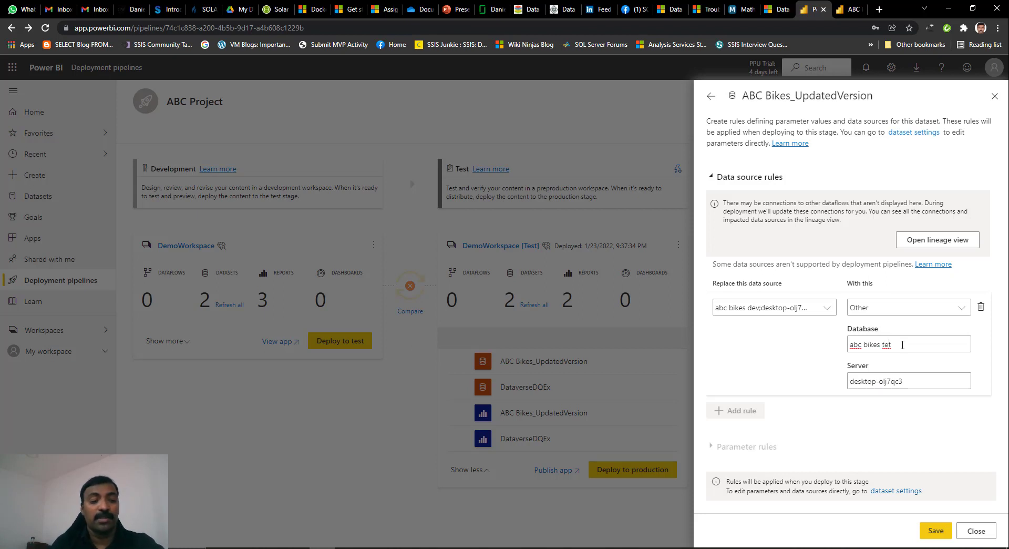
{"action": "key", "text": "BackSpace"}
{"action": "type", "text": "st"}
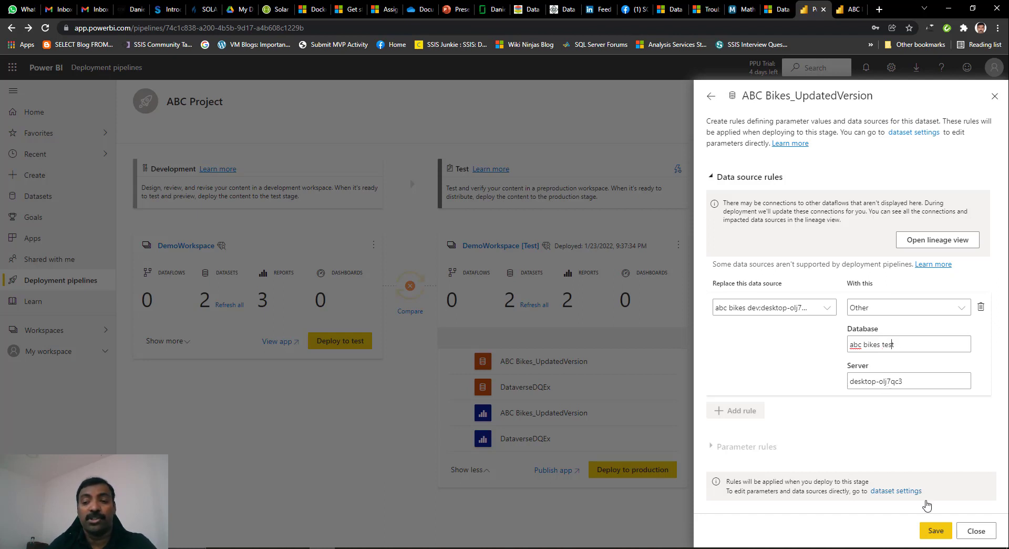
{"action": "left_click", "coordinate": [934, 529]}
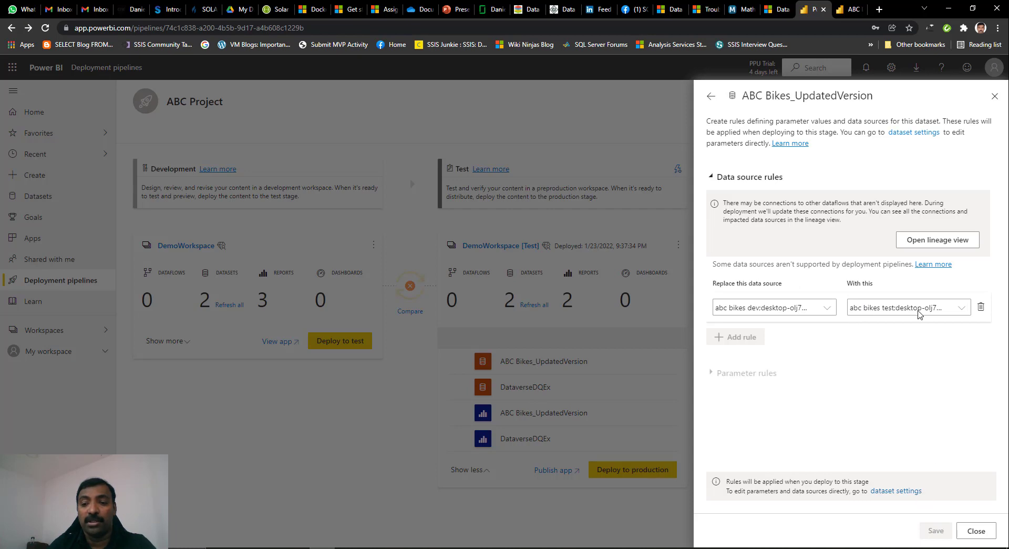
{"action": "left_click", "coordinate": [998, 96]}
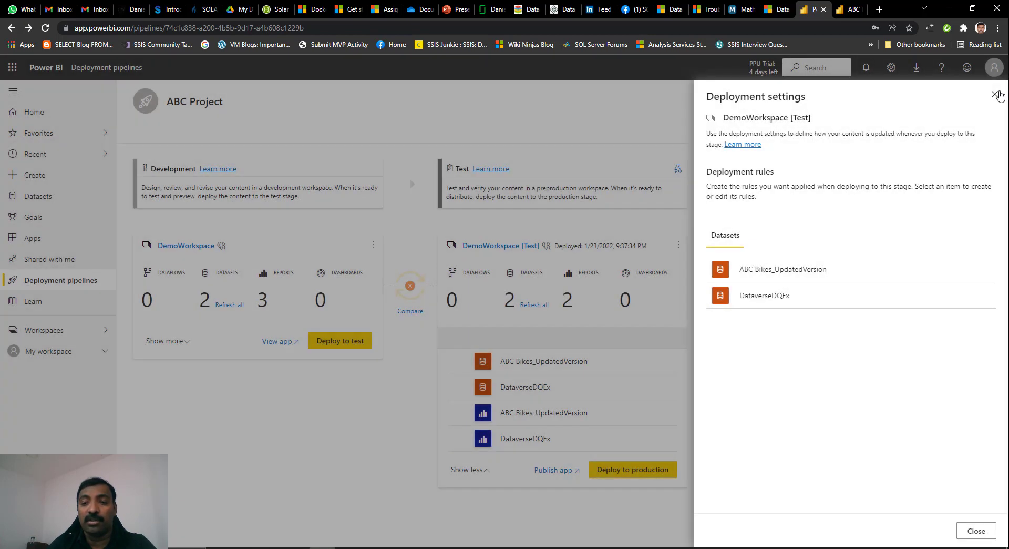
{"action": "left_click", "coordinate": [986, 532]}
Step: Reopen the Test stage's rules for ABC Bikes_UpdatedVersion, check the saved data source rule and return to the pipeline
{"action": "left_click", "coordinate": [677, 170]}
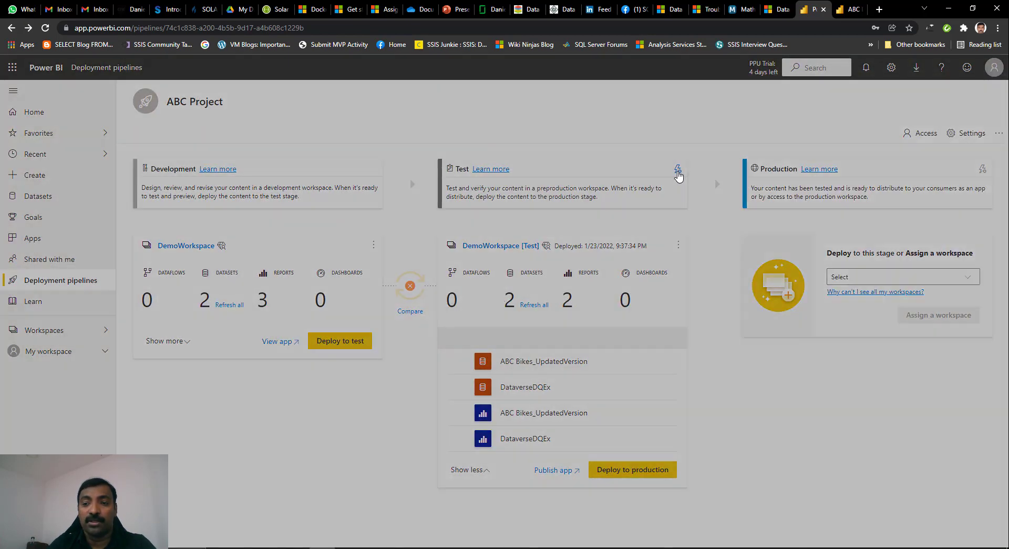
{"action": "left_click", "coordinate": [832, 274]}
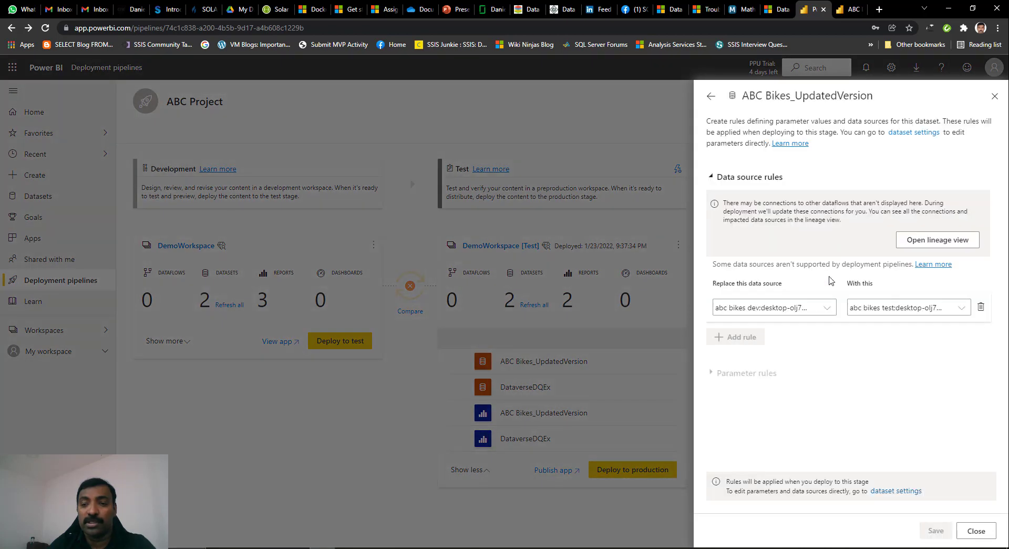
{"action": "left_click", "coordinate": [976, 531]}
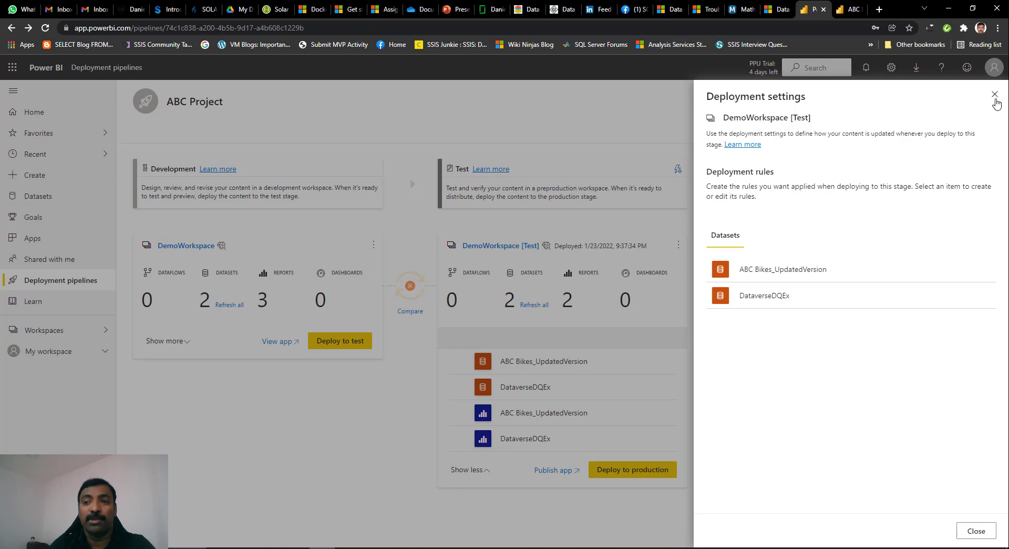
{"action": "left_click", "coordinate": [994, 96]}
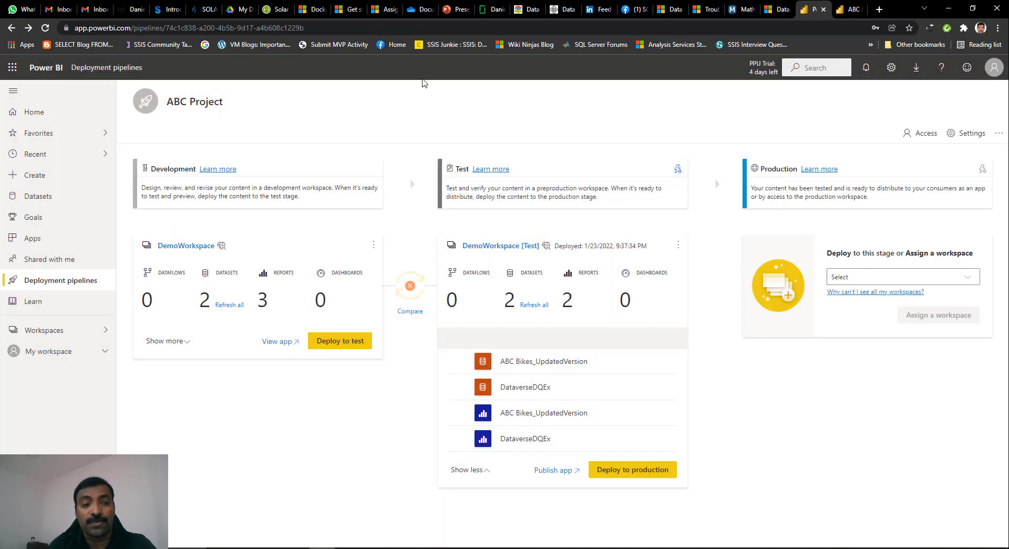
{"action": "left_click", "coordinate": [58, 332]}
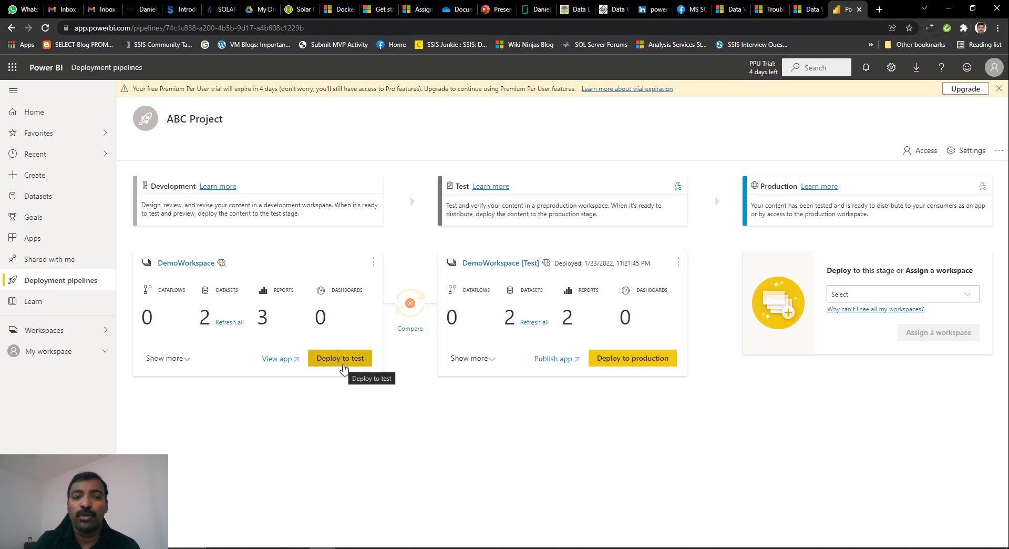
Step: Redeploy the ABC Bikes_UpdatedVersion and DataverseDQEx datasets and reports from Development to Test, excluding Cohorts, and dismiss the notification
{"action": "left_click", "coordinate": [187, 360]}
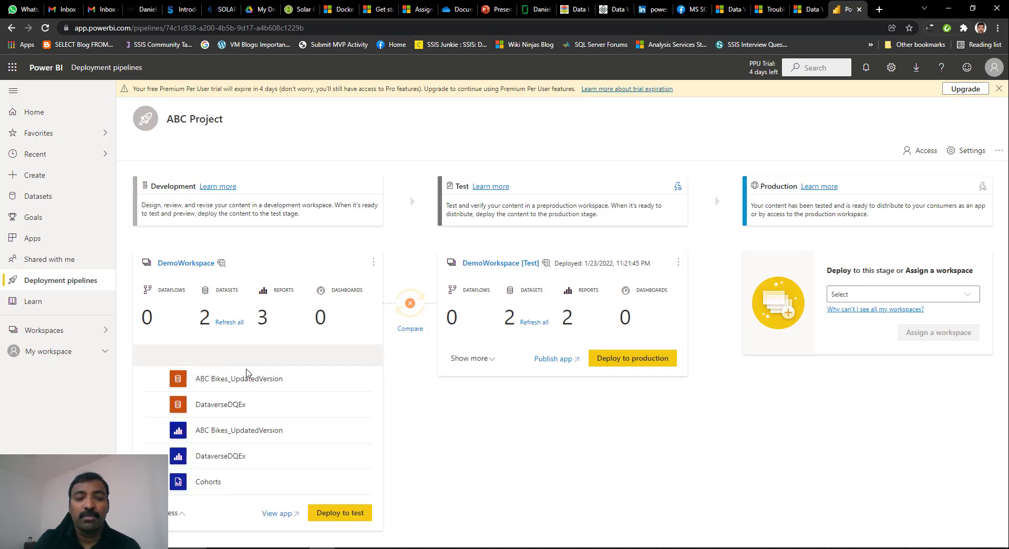
{"action": "left_click", "coordinate": [156, 379]}
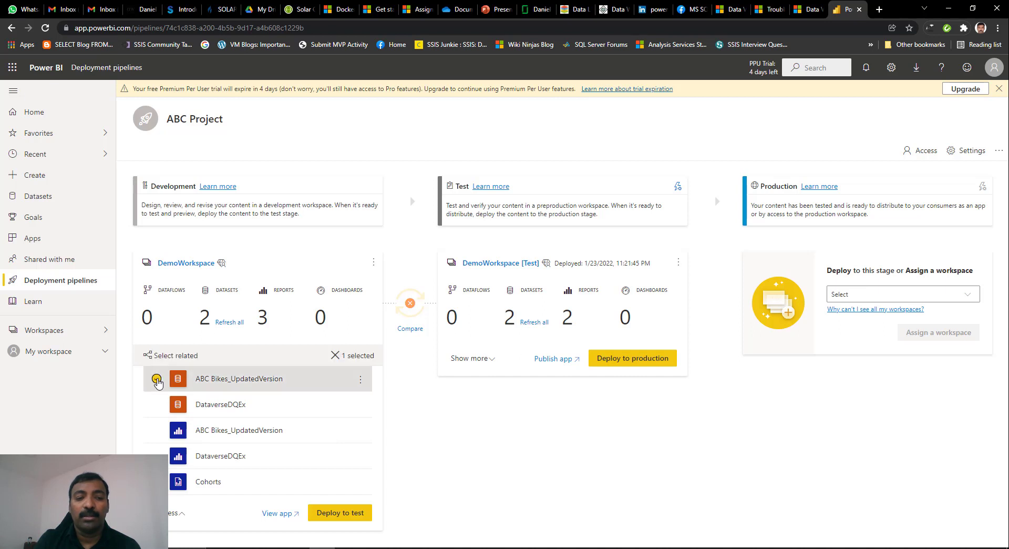
{"action": "left_click", "coordinate": [157, 404]}
{"action": "left_click", "coordinate": [157, 431]}
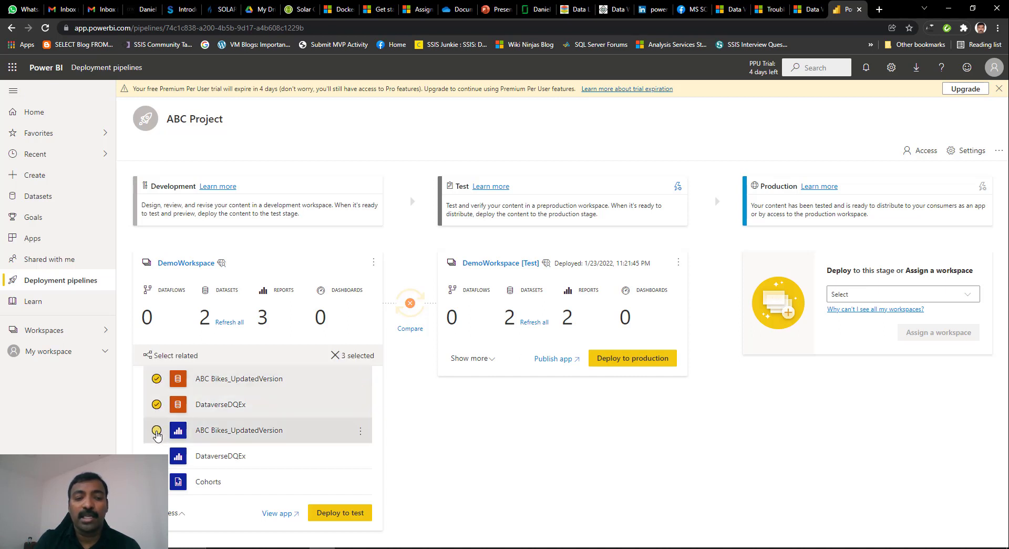
{"action": "left_click", "coordinate": [157, 456]}
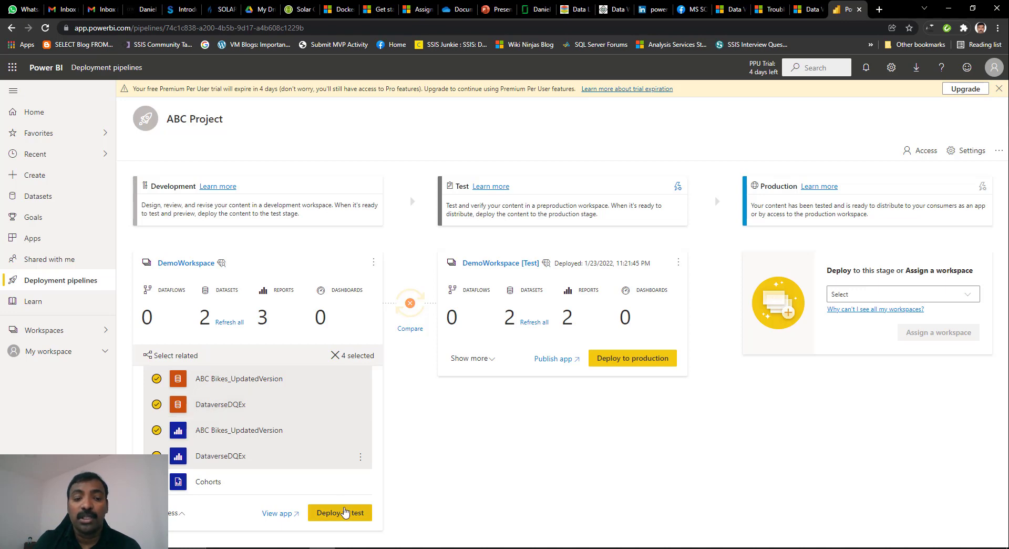
{"action": "left_click", "coordinate": [347, 515]}
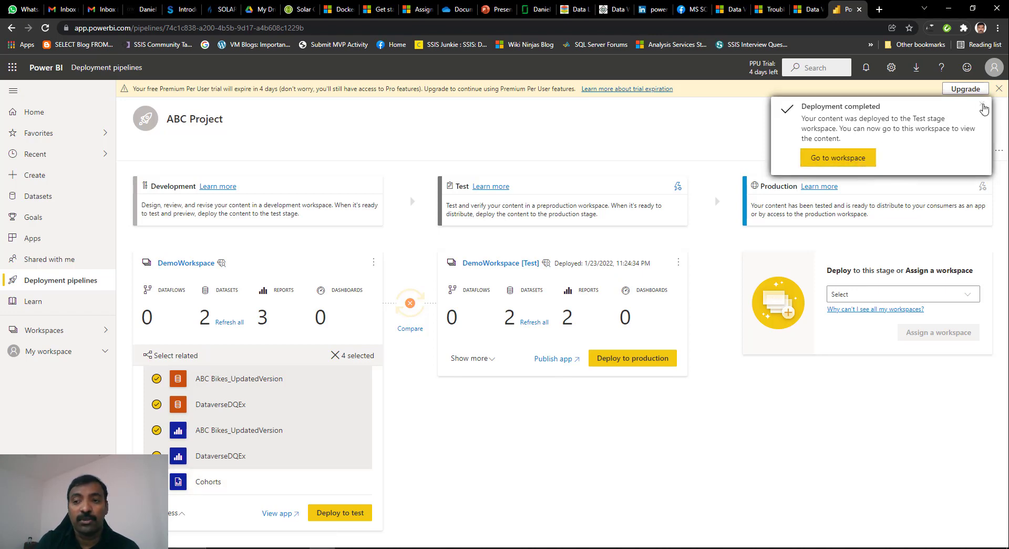
{"action": "left_click", "coordinate": [983, 106]}
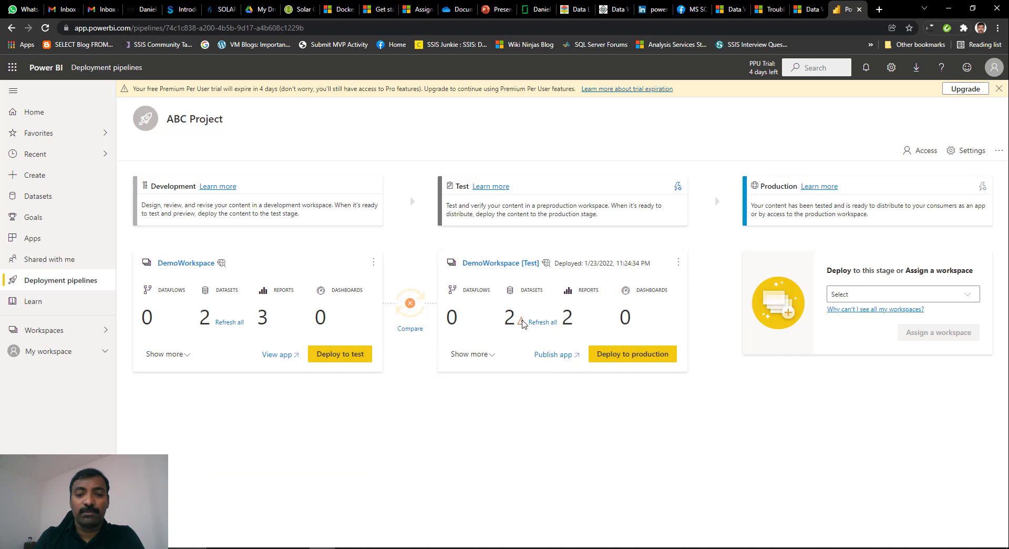
Step: Check the refresh status of the Test stage's datasets and find which dataset is affected
{"action": "mouse_move", "coordinate": [523, 323]}
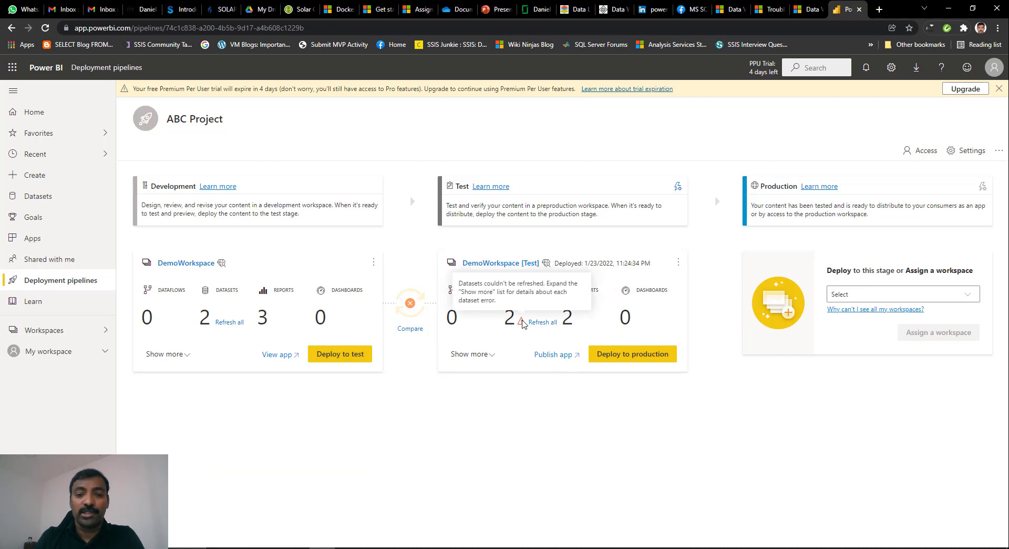
{"action": "left_click", "coordinate": [490, 358]}
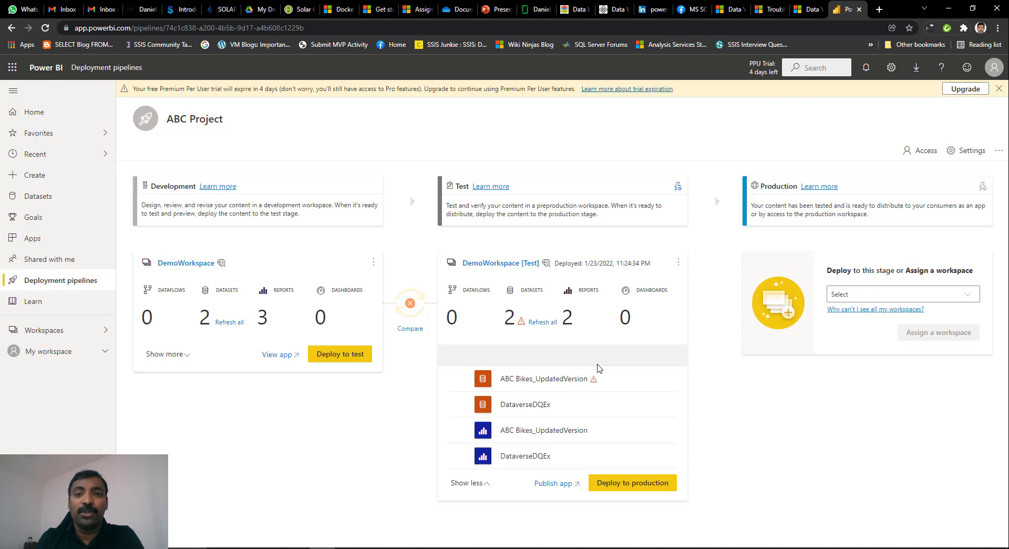
{"action": "mouse_move", "coordinate": [594, 381]}
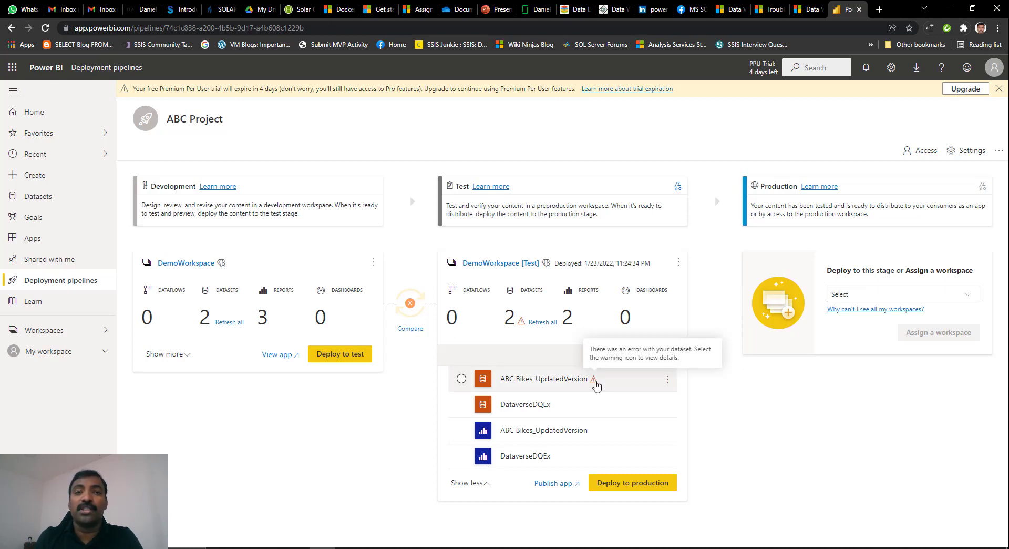
Step: Open the Test ABC Bikes_UpdatedVersion dataset's settings and expand the data sources of VMGateway under the gateway connection
{"action": "left_click", "coordinate": [667, 383]}
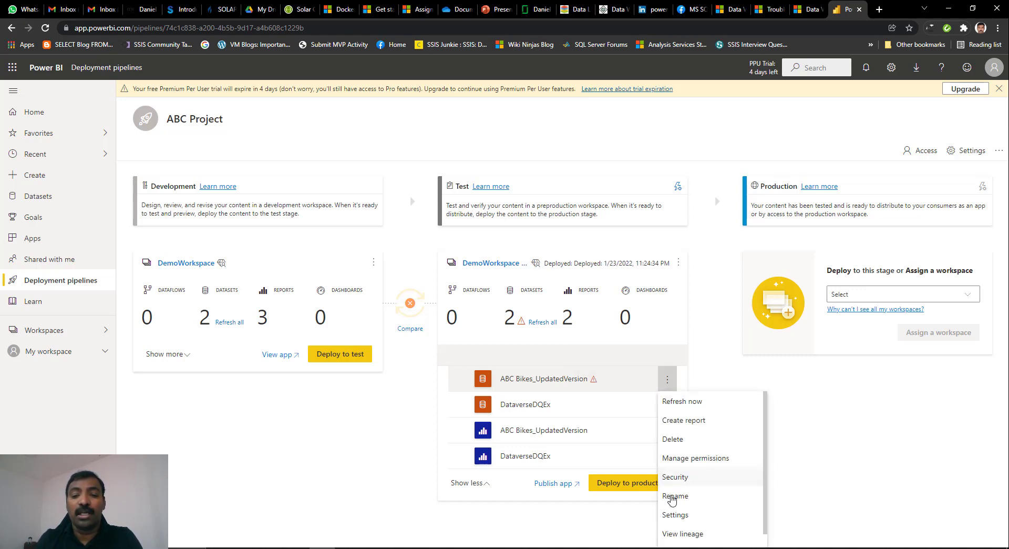
{"action": "left_click", "coordinate": [672, 514]}
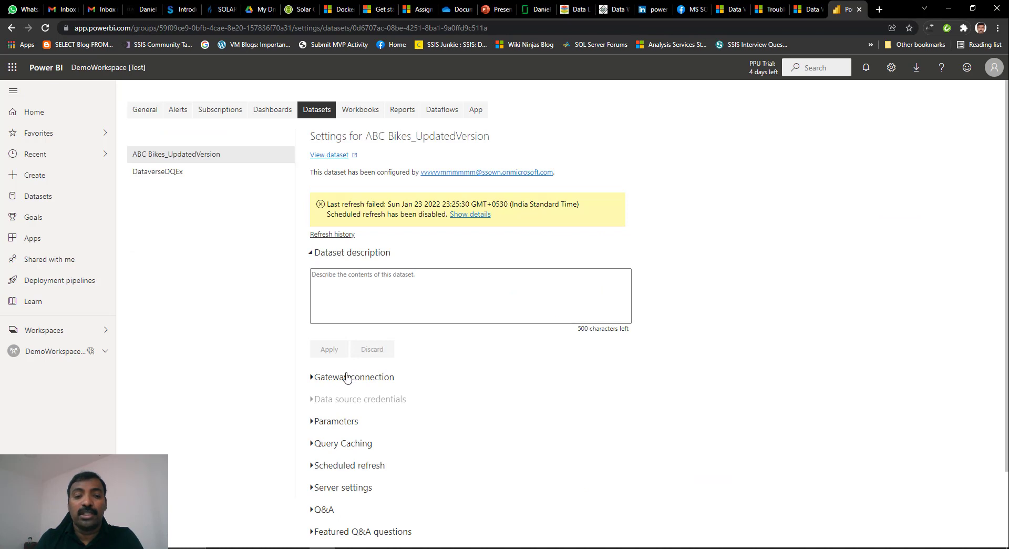
{"action": "left_click", "coordinate": [311, 377]}
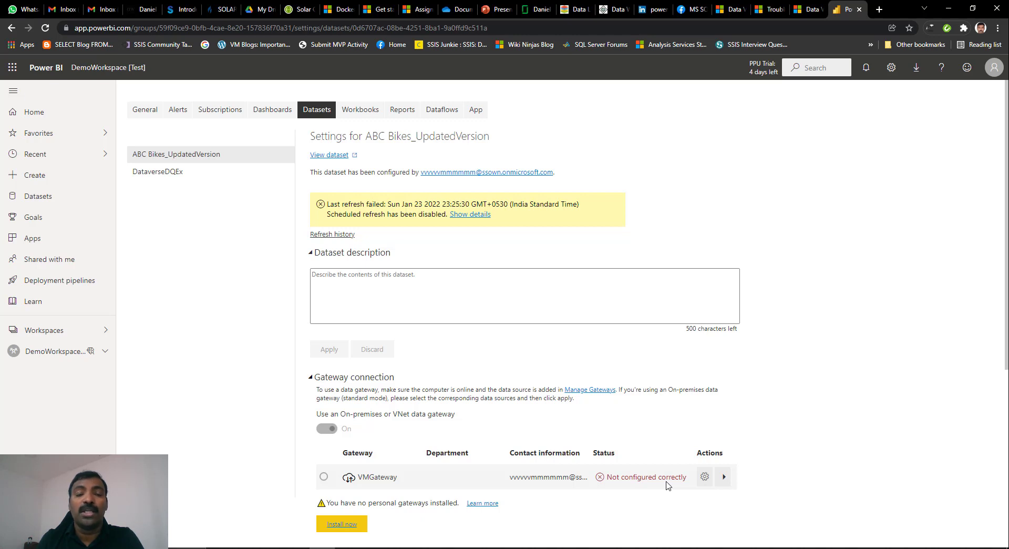
{"action": "left_click", "coordinate": [724, 477]}
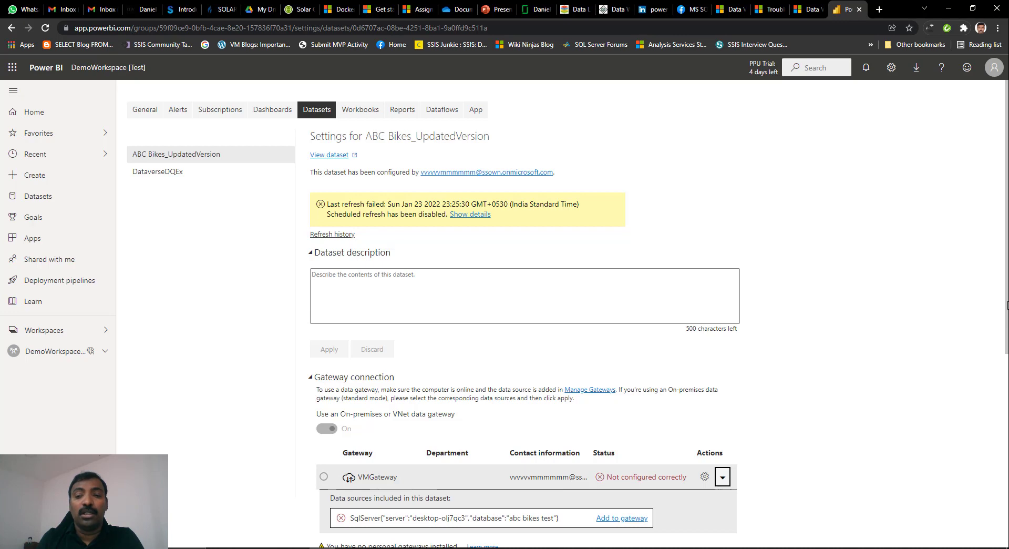
Step: Add the SQL Server data source for the abc bikes test database to VMGateway
{"action": "right_click", "coordinate": [1005, 391]}
{"action": "key", "text": "Escape"}
{"action": "scroll", "coordinate": [506, 285], "scroll_direction": "down", "scroll_amount": 5}
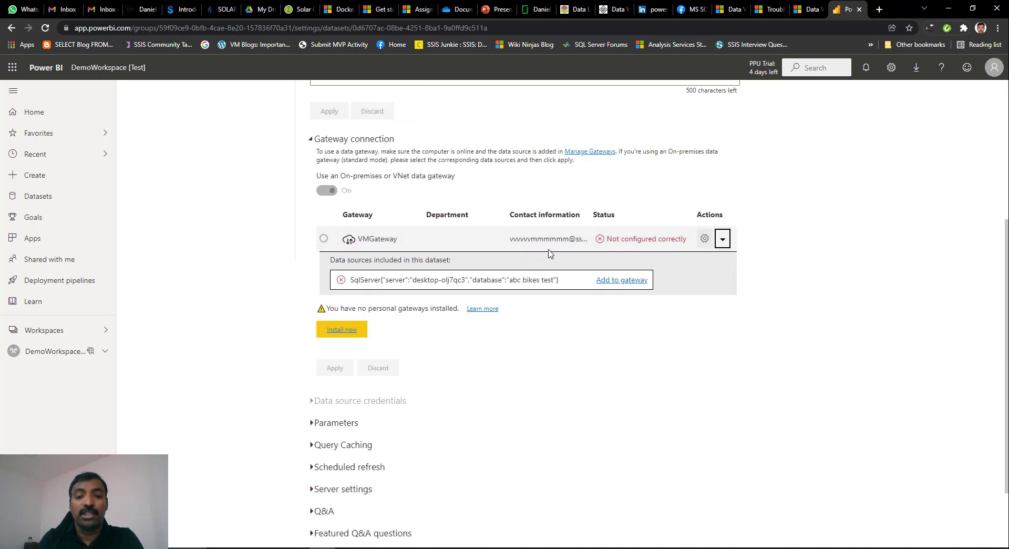
{"action": "left_click", "coordinate": [636, 280]}
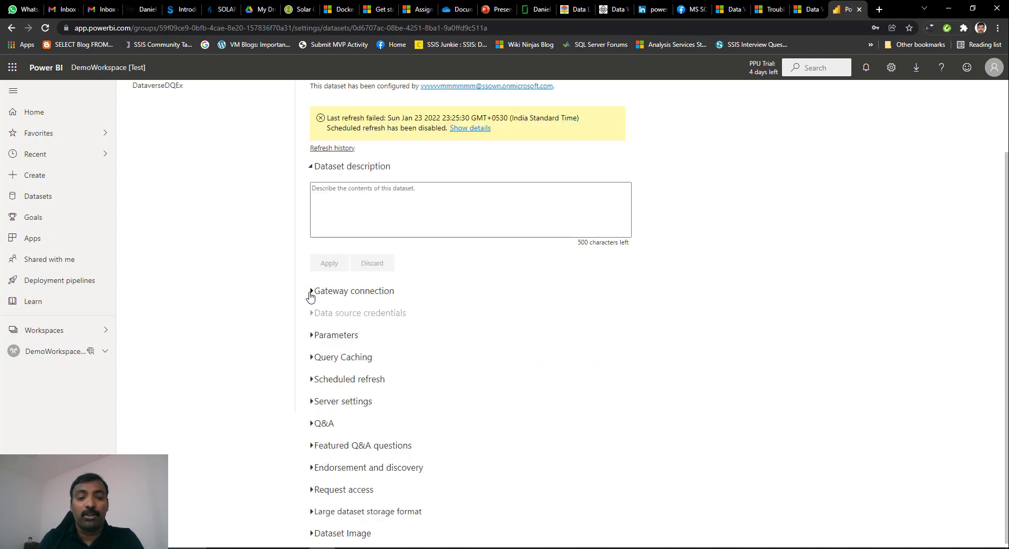
Step: Map the Test dataset's abc bikes test SQL Server source to New data source 3 on VMGateway and apply the gateway connection
{"action": "left_click", "coordinate": [311, 292]}
{"action": "left_click", "coordinate": [643, 451]}
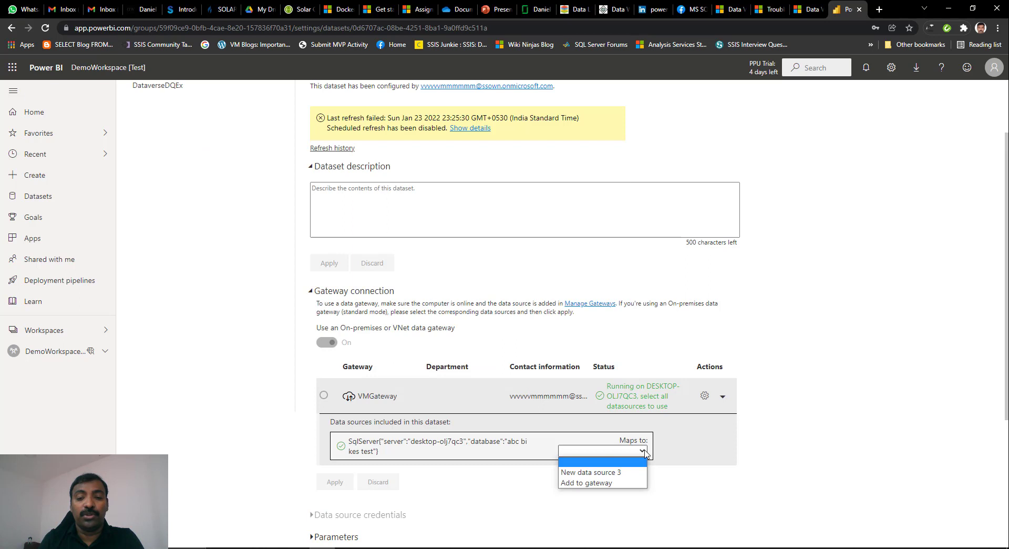
{"action": "left_click", "coordinate": [609, 472]}
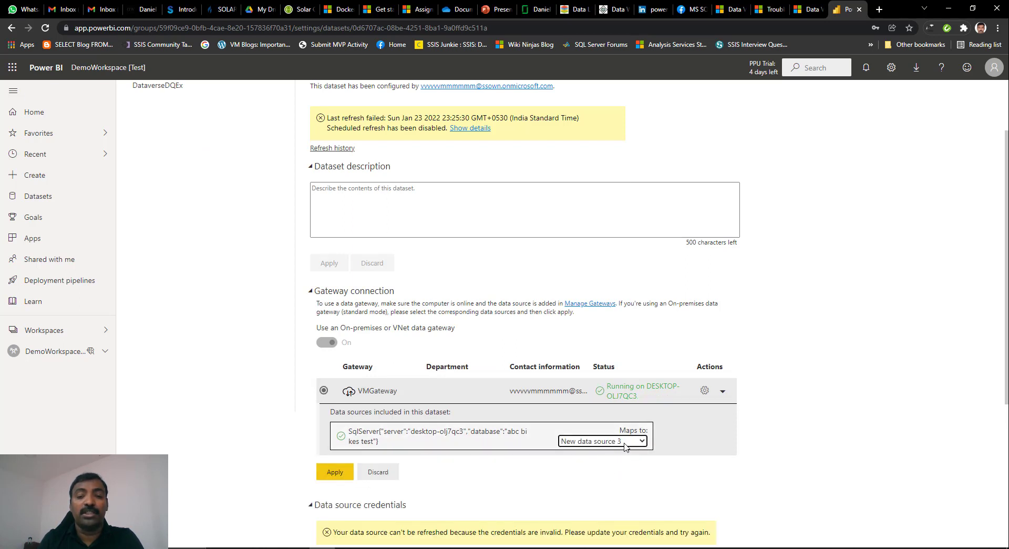
{"action": "left_click", "coordinate": [332, 476]}
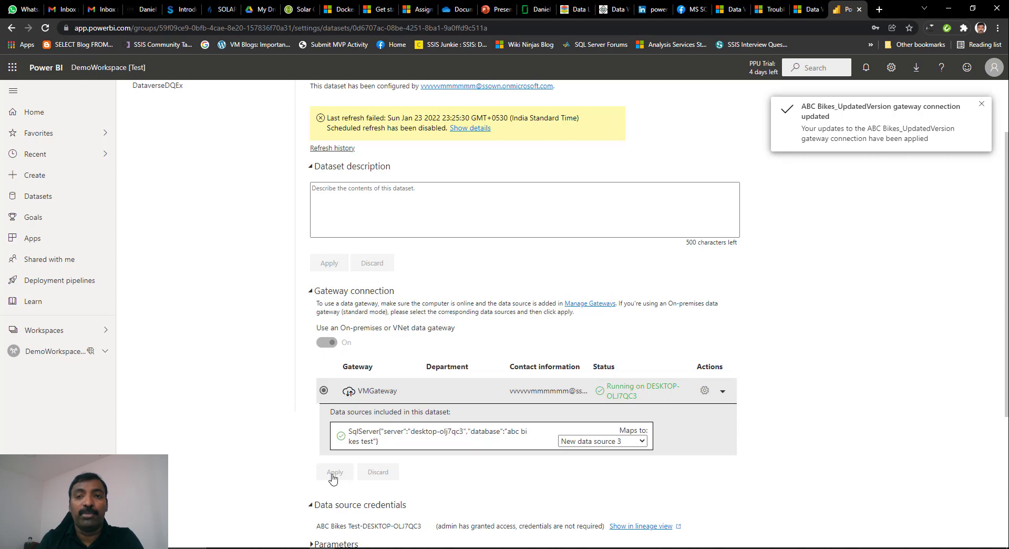
Step: Return to the ABC Project deployment pipeline and refresh all datasets in the Test stage
{"action": "left_click", "coordinate": [60, 281]}
{"action": "left_click", "coordinate": [417, 270]}
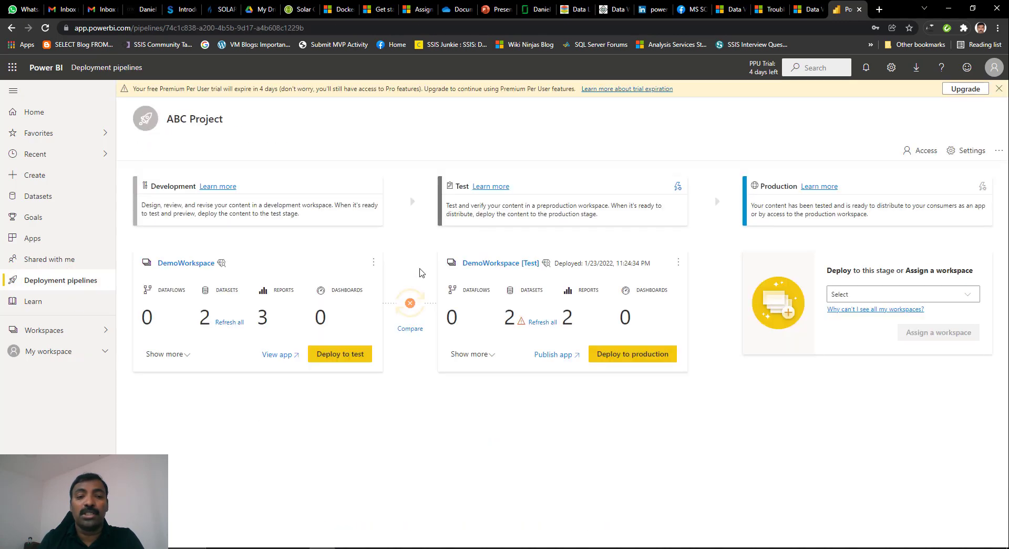
{"action": "left_click", "coordinate": [538, 324]}
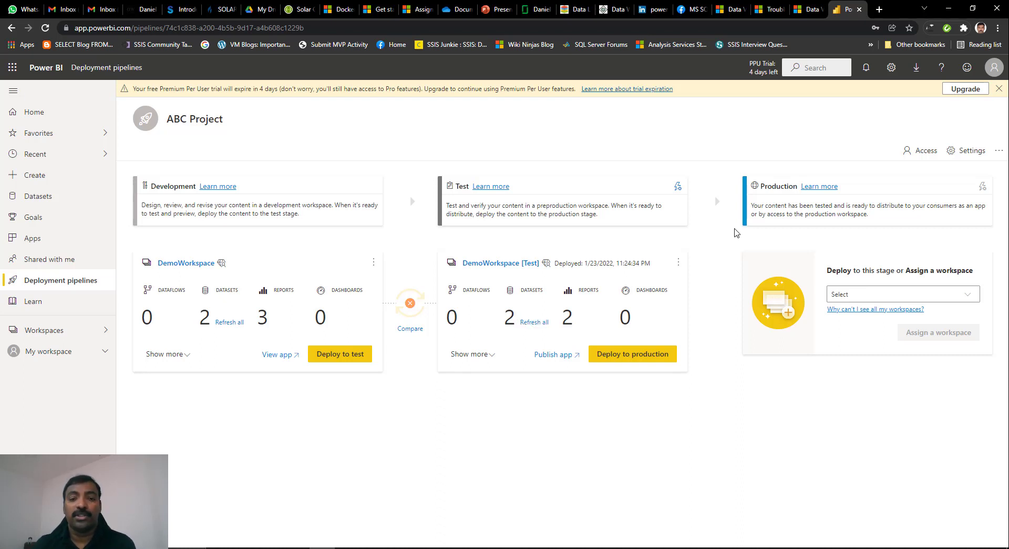
Step: Publish the DemoWorkspace [Test] app with the description "test version for the app"
{"action": "left_click", "coordinate": [554, 355]}
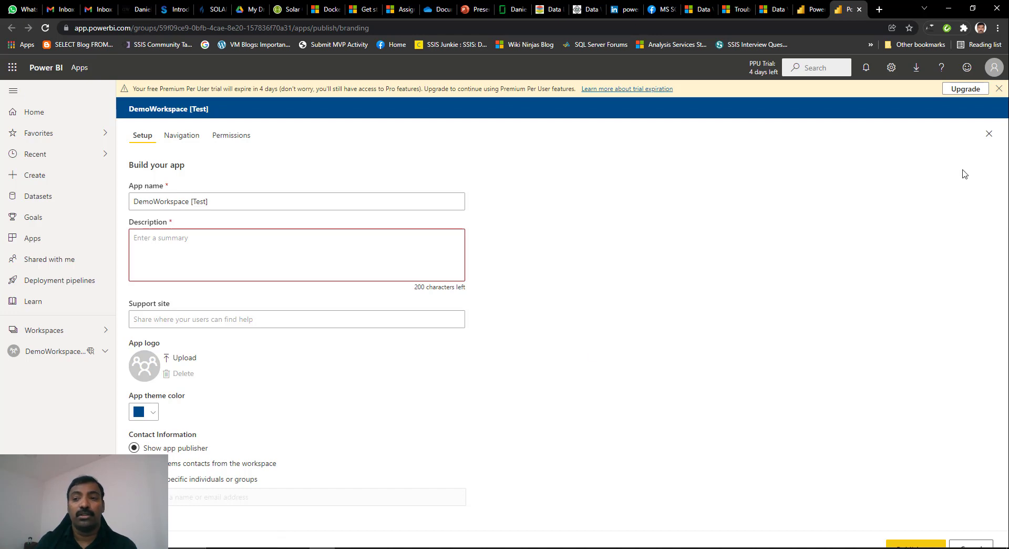
{"action": "left_click", "coordinate": [997, 89]}
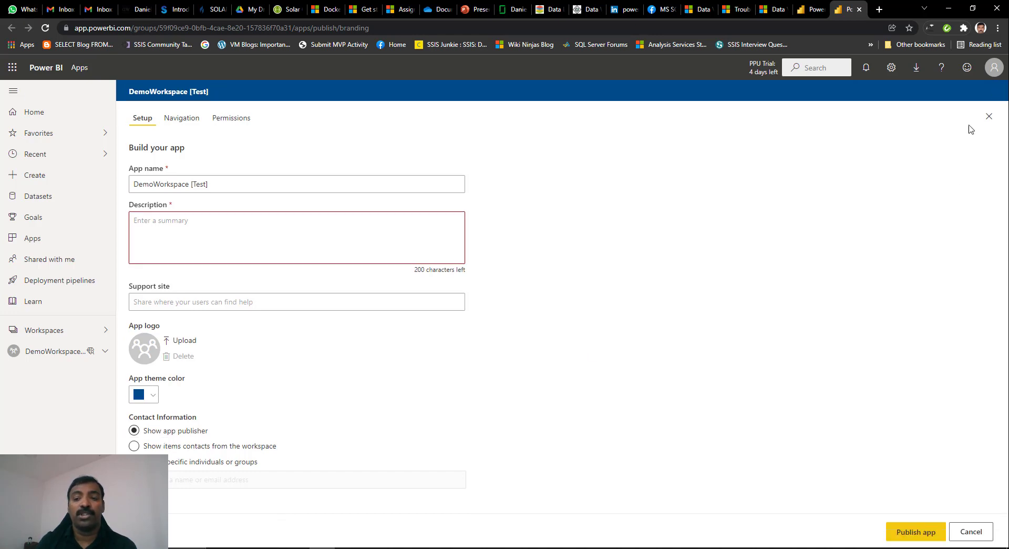
{"action": "left_click", "coordinate": [914, 531]}
{"action": "left_click", "coordinate": [618, 319]}
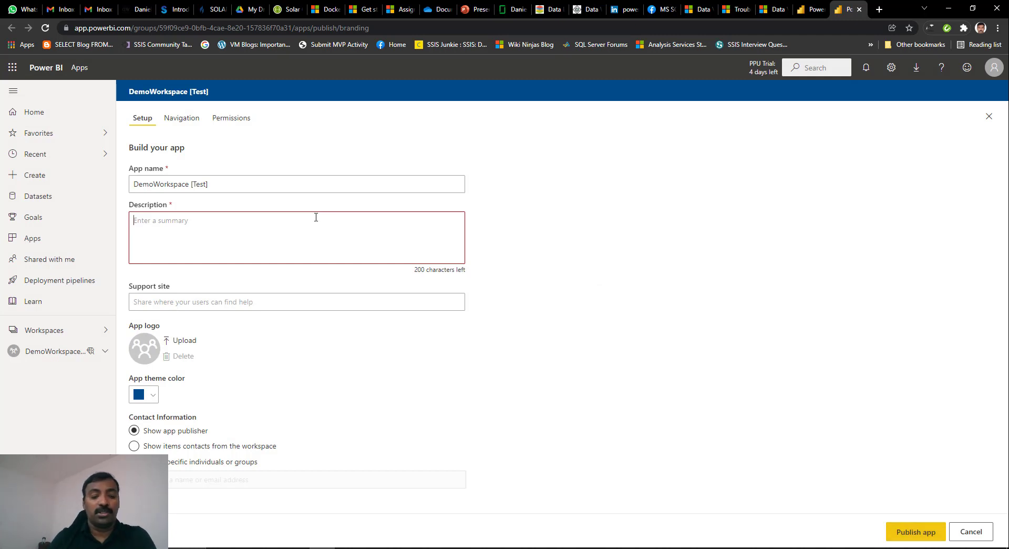
{"action": "type", "text": "te"}
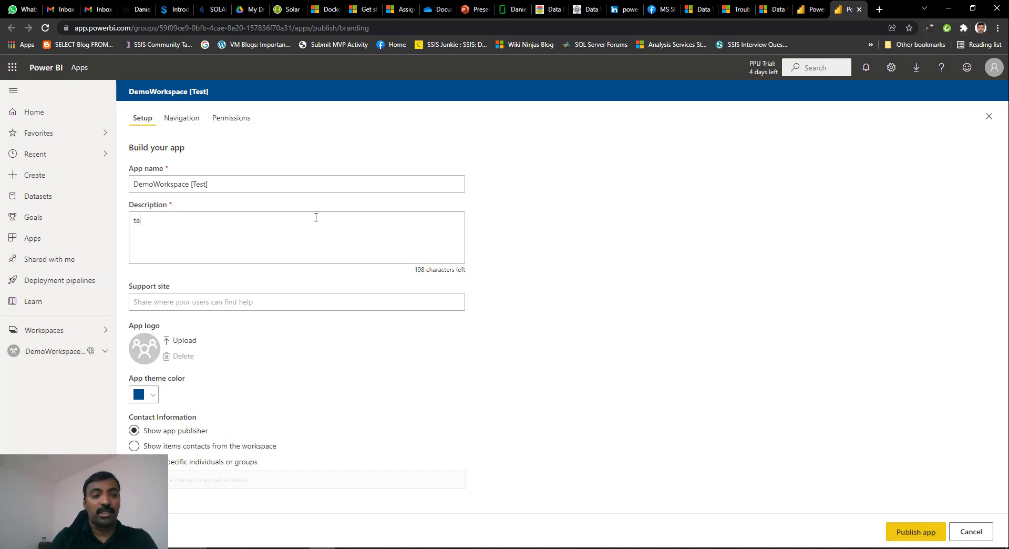
{"action": "type", "text": "st version for the app"}
{"action": "left_click", "coordinate": [901, 533]}
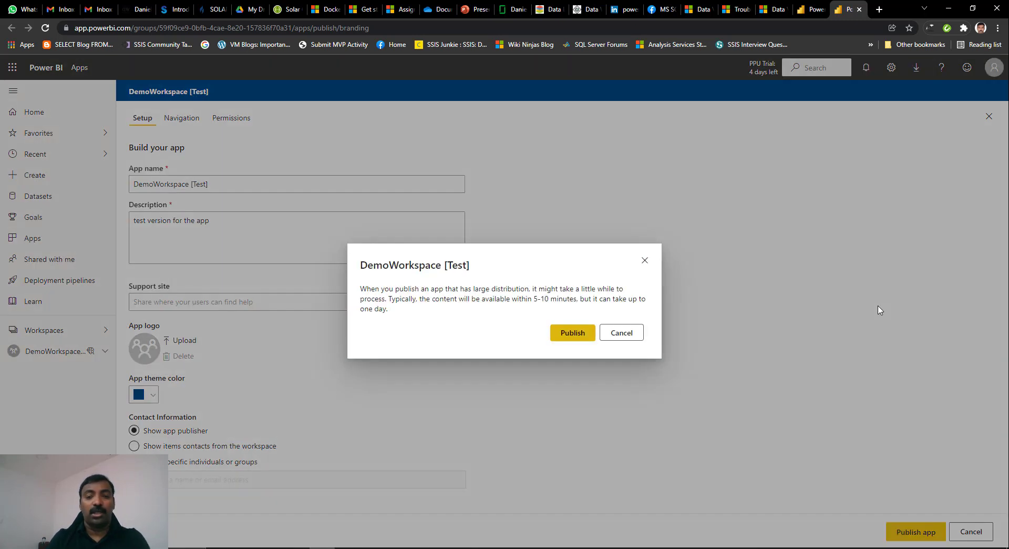
{"action": "left_click", "coordinate": [578, 334]}
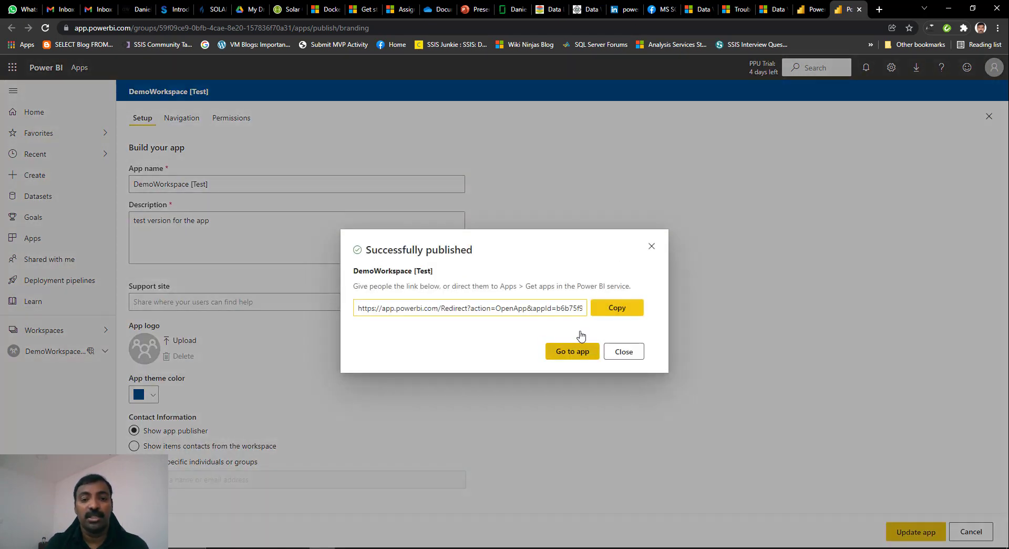
Step: Open the published Test app and compare its Summary report with the one in the Development app
{"action": "left_click", "coordinate": [582, 351]}
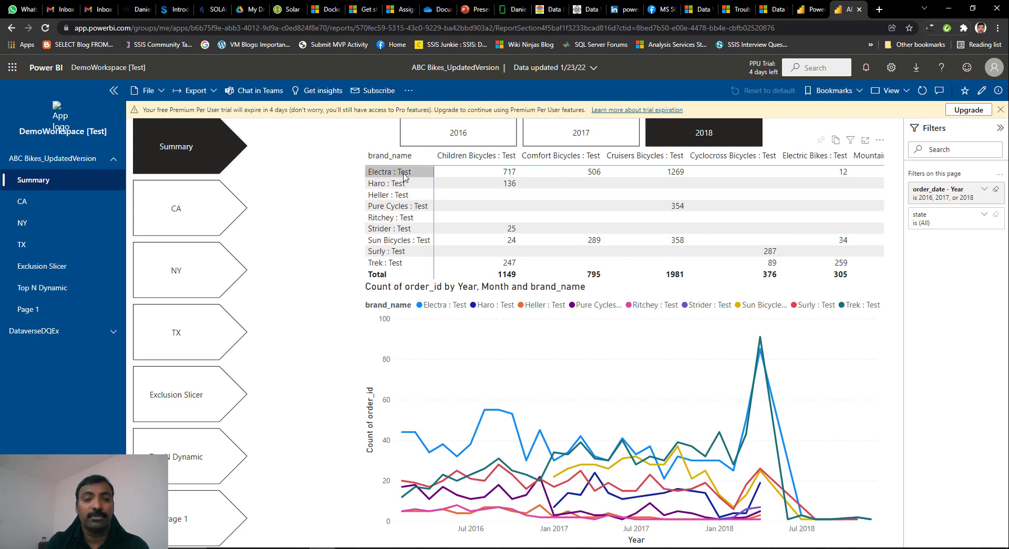
{"action": "left_click", "coordinate": [815, 8]}
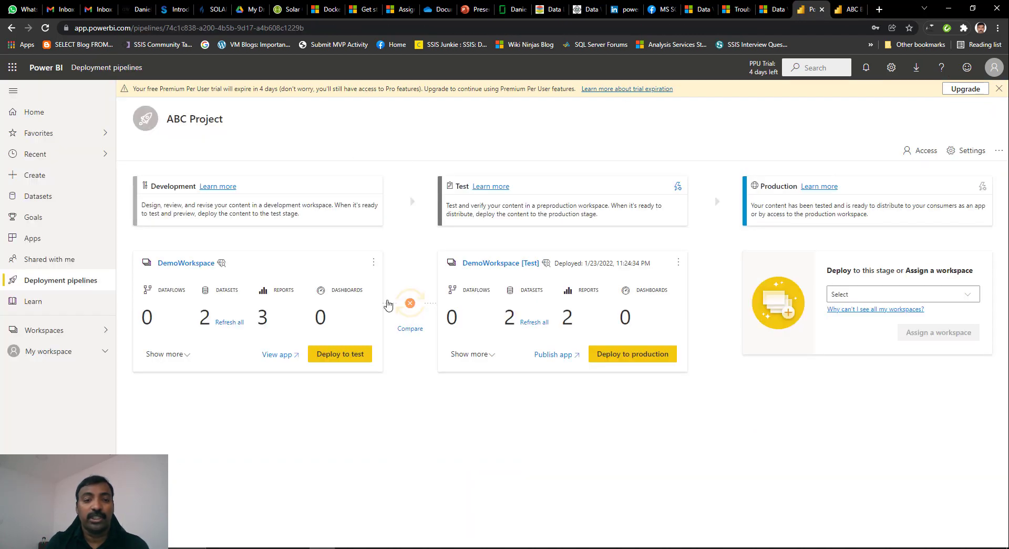
{"action": "left_click", "coordinate": [277, 354]}
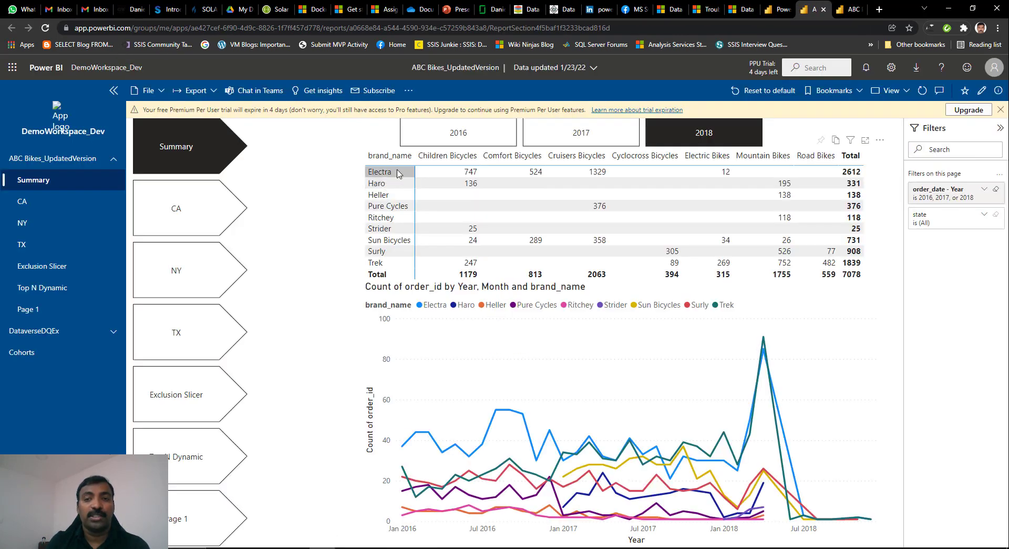
{"action": "key", "text": "ctrl+Tab"}
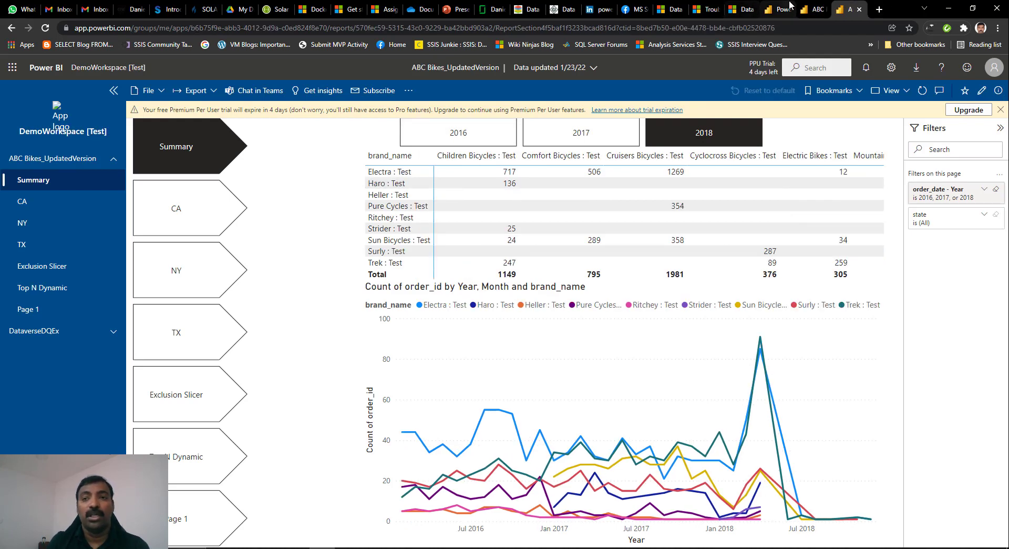
Step: Deploy the Test stage's content to Production from the ABC Project pipeline, and dismiss the deployment notification and trial banner
{"action": "left_click", "coordinate": [788, 7]}
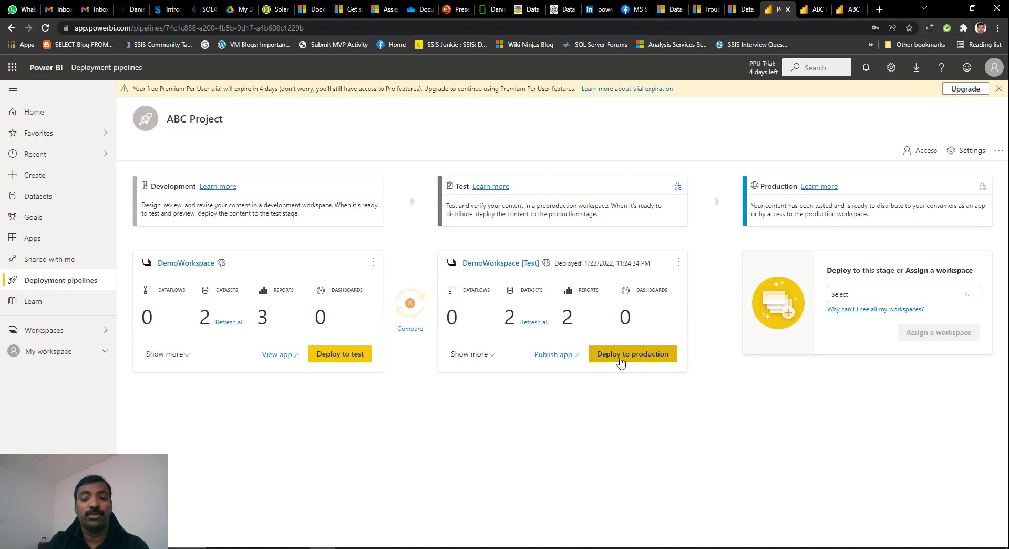
{"action": "left_click", "coordinate": [620, 361]}
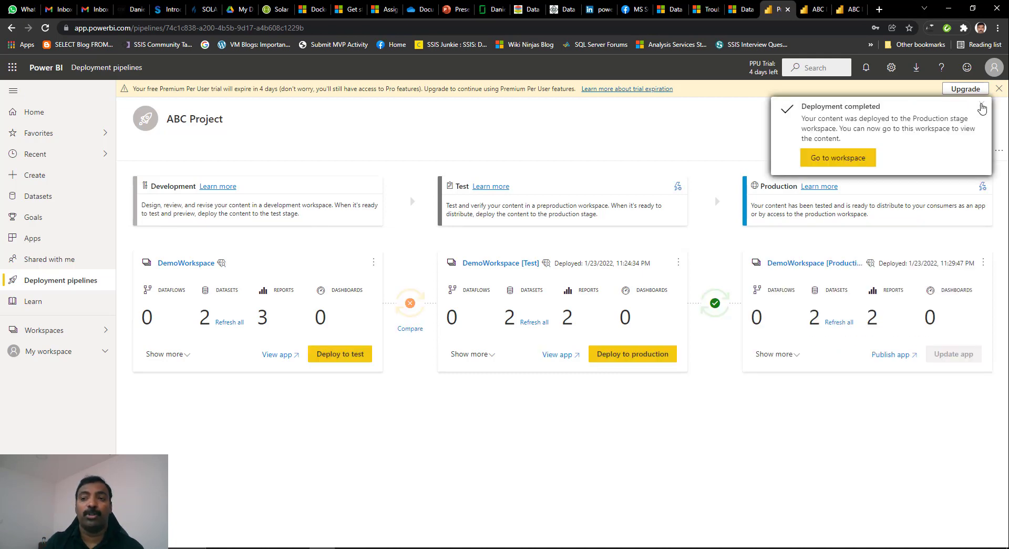
{"action": "left_click", "coordinate": [981, 106]}
{"action": "left_click", "coordinate": [997, 88]}
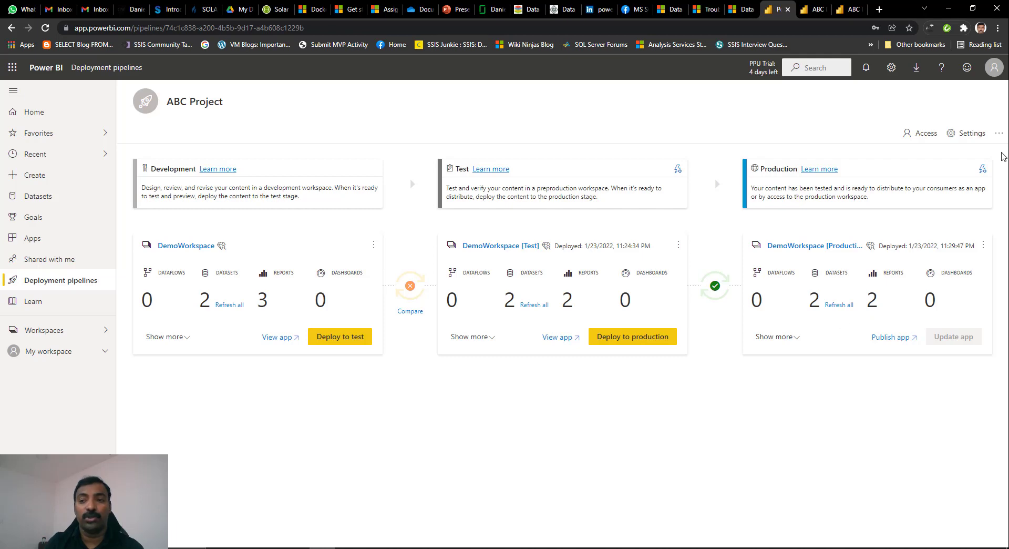
Step: Add a data source rule for ABC Bikes_UpdatedVersion in the Production stage that replaces the abc bikes test source
{"action": "left_click", "coordinate": [982, 169]}
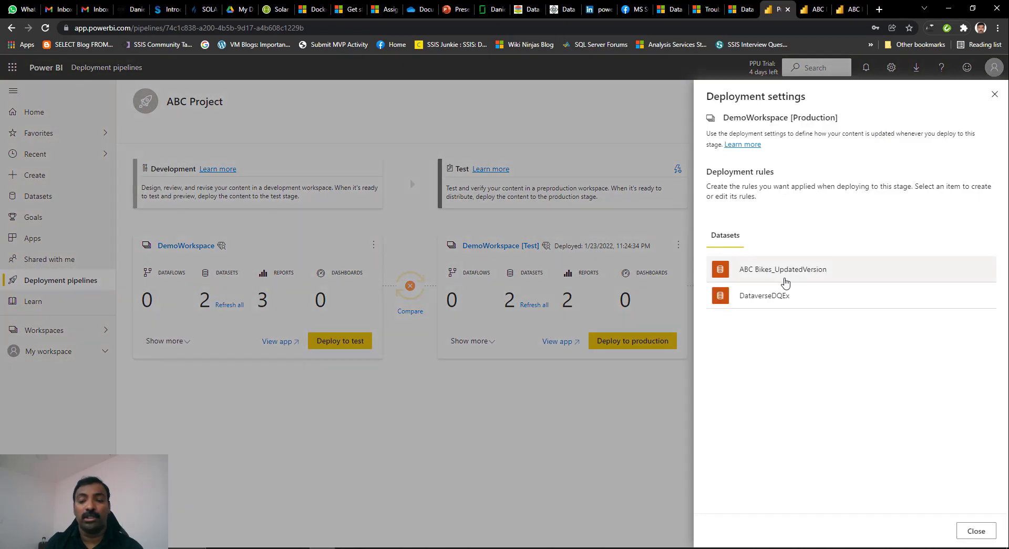
{"action": "left_click", "coordinate": [784, 277]}
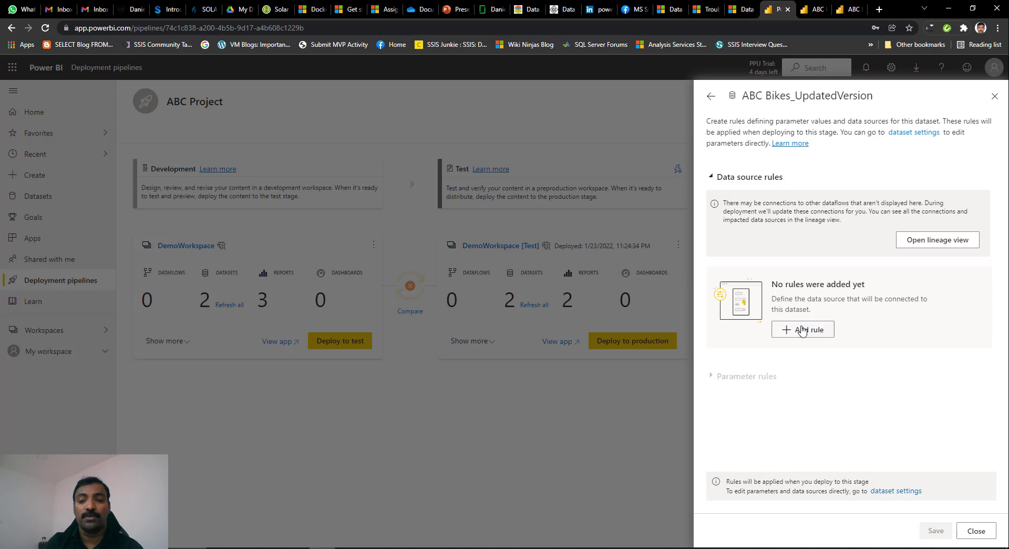
{"action": "left_click", "coordinate": [801, 330]}
{"action": "left_click", "coordinate": [827, 308]}
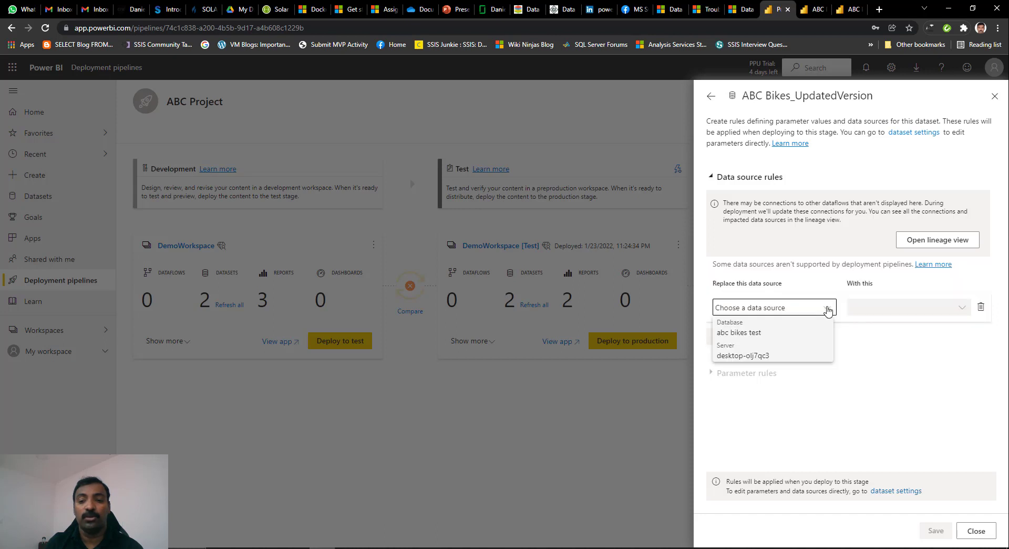
{"action": "left_click", "coordinate": [765, 345]}
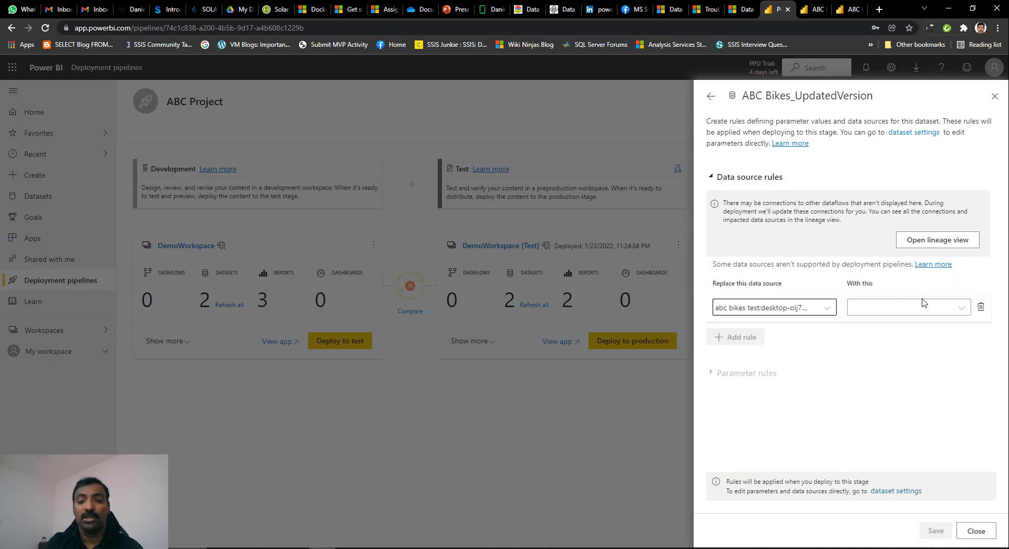
Step: Set the rule's replacement source to Other with database abc bikes prod, save the rule, and close the deployment settings
{"action": "left_click", "coordinate": [961, 310]}
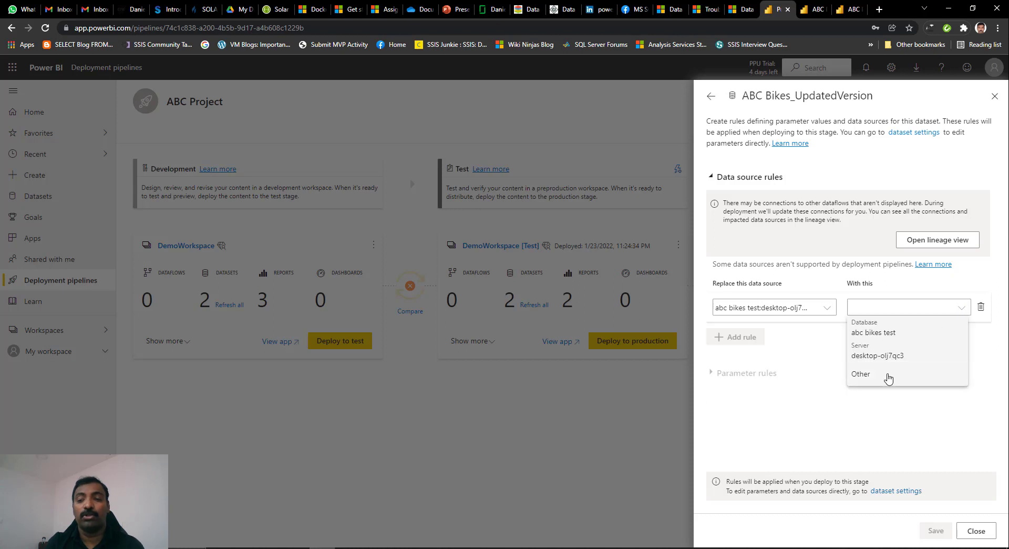
{"action": "left_click", "coordinate": [890, 375]}
{"action": "key", "text": "BackSpace"}
{"action": "key", "text": "BackSpace"}
{"action": "key", "text": "BackSpace"}
{"action": "key", "text": "BackSpace"}
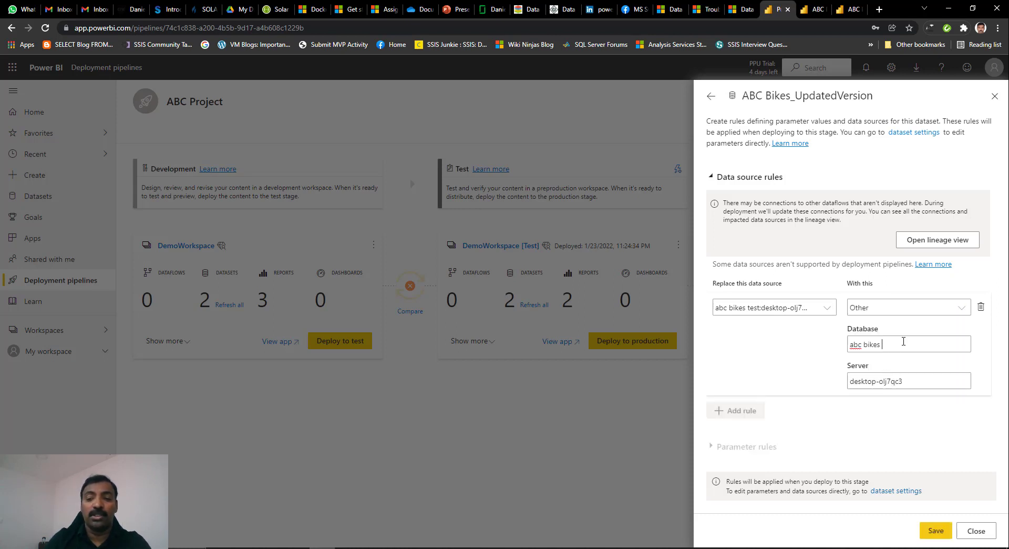
{"action": "type", "text": "prod"}
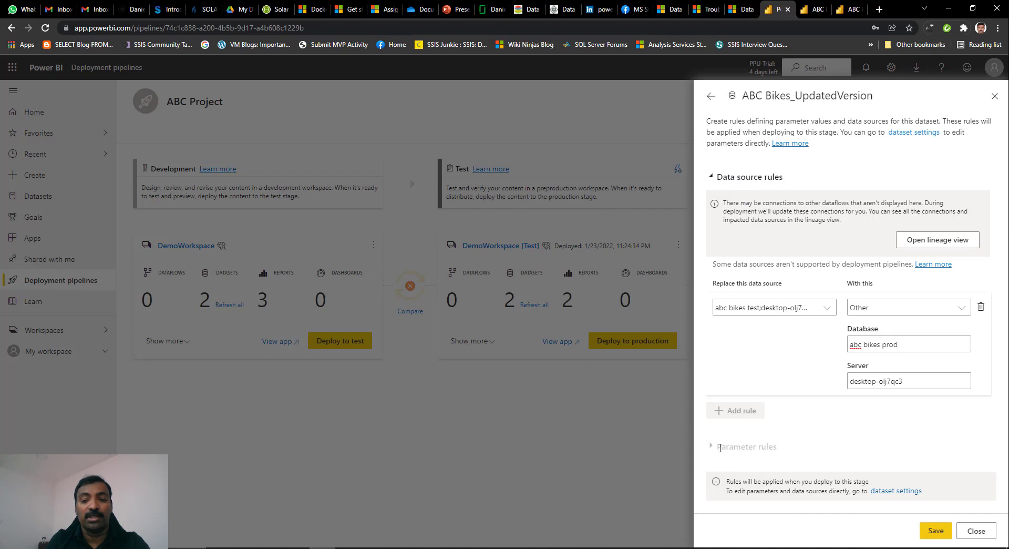
{"action": "left_click_drag", "start_coordinate": [720, 448], "coordinate": [782, 450]}
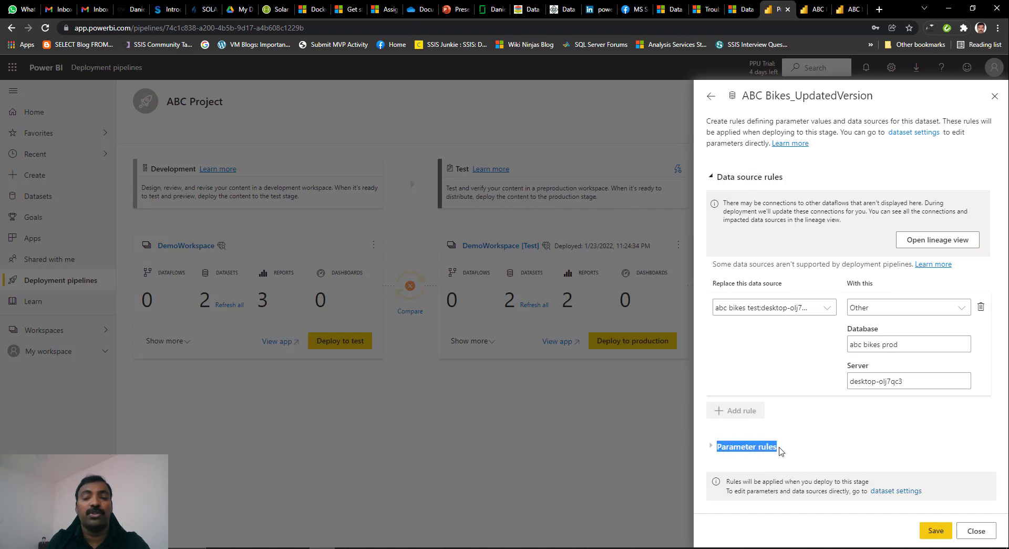
{"action": "left_click", "coordinate": [830, 350]}
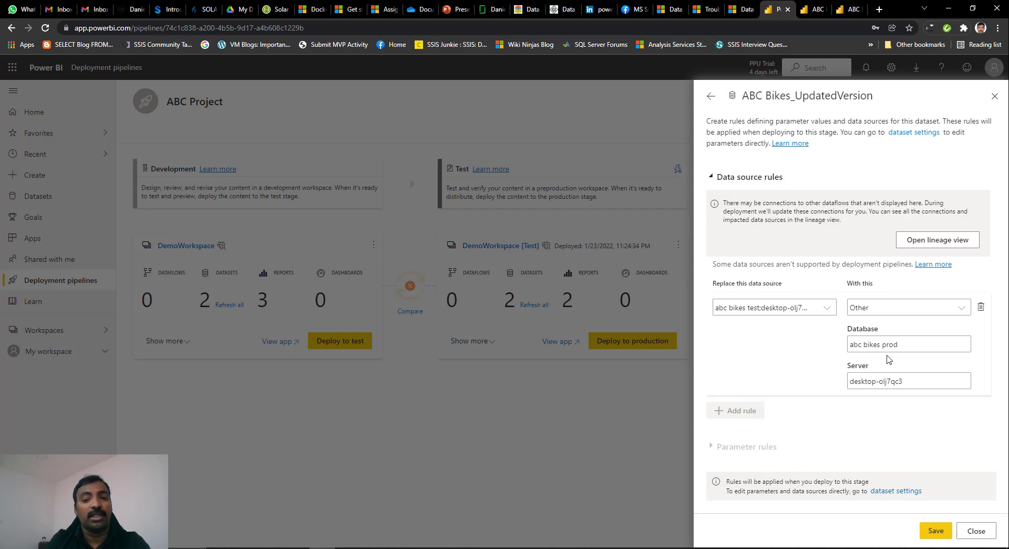
{"action": "left_click", "coordinate": [935, 530]}
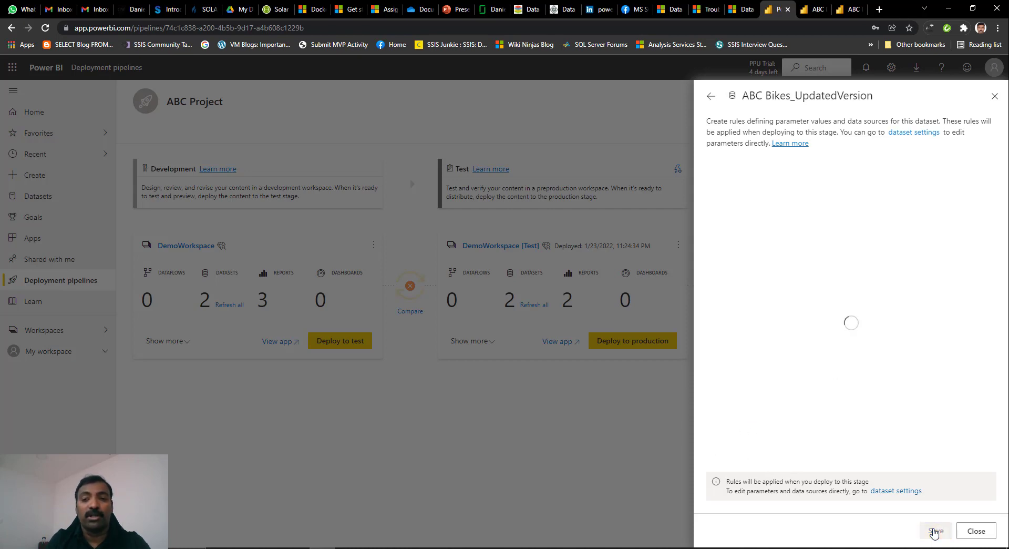
{"action": "left_click", "coordinate": [976, 530]}
{"action": "left_click", "coordinate": [973, 530]}
Step: Redeploy the Test content to Production, dismiss the notification, and refresh all Production datasets
{"action": "left_click", "coordinate": [633, 341]}
{"action": "left_click", "coordinate": [541, 353]}
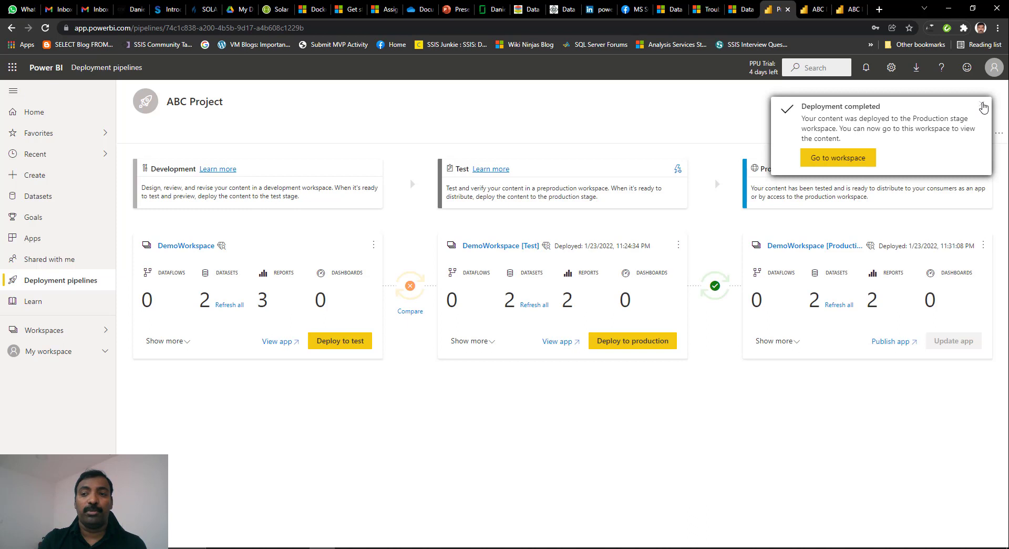
{"action": "left_click", "coordinate": [981, 106]}
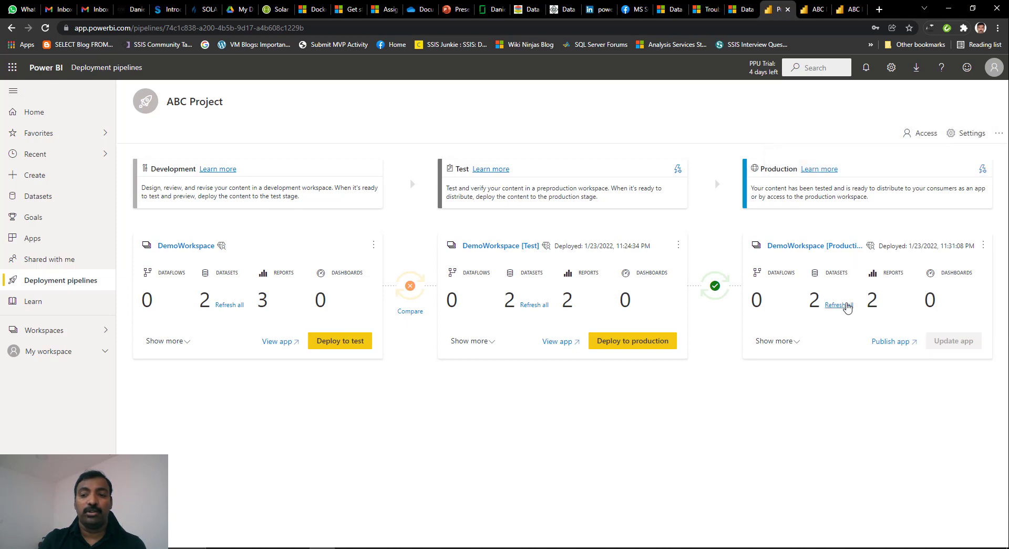
{"action": "left_click", "coordinate": [846, 305]}
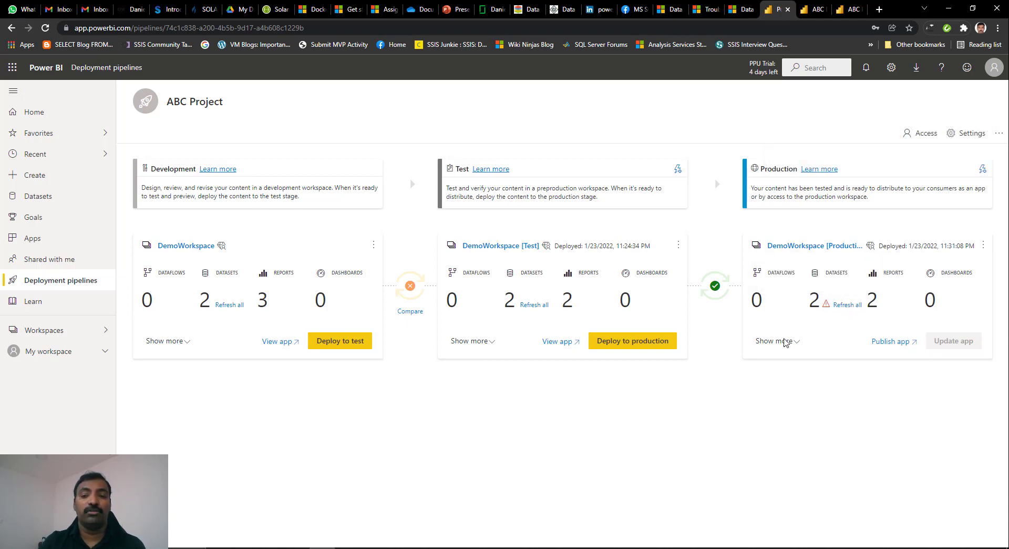
Step: Expand the Production stage's content and open the ABC Bikes_UpdatedVersion dataset's settings at the gateway connection section
{"action": "left_click", "coordinate": [776, 342]}
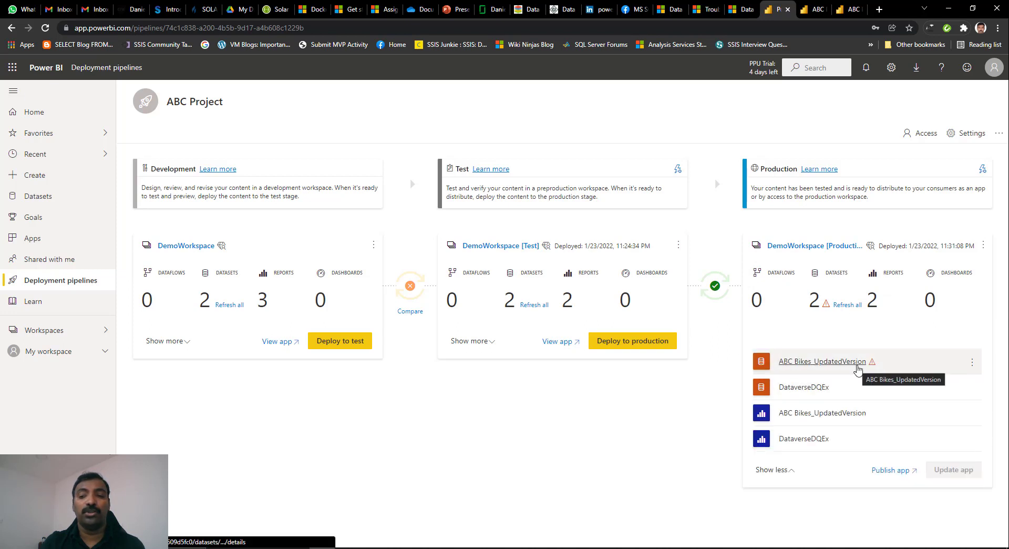
{"action": "left_click", "coordinate": [973, 361]}
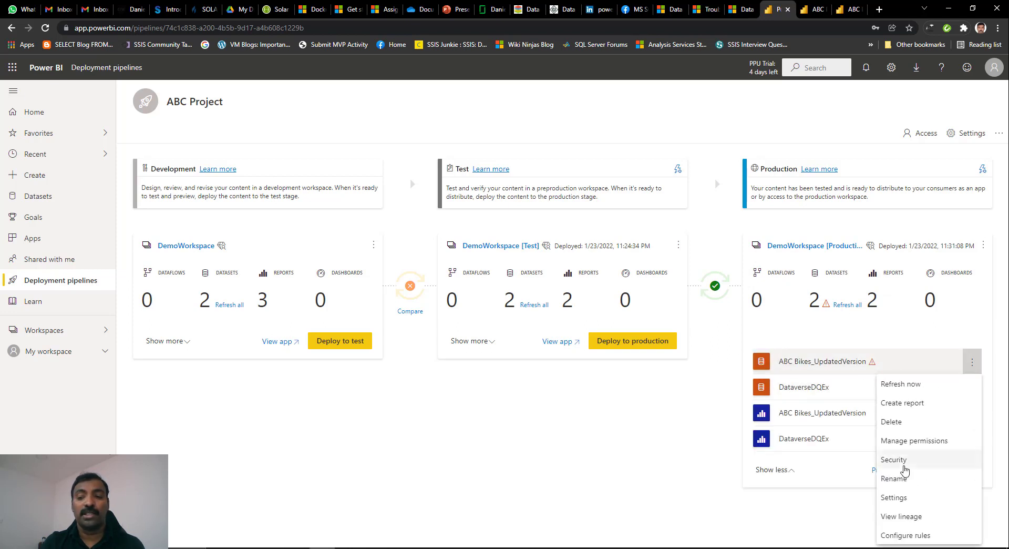
{"action": "left_click", "coordinate": [903, 499]}
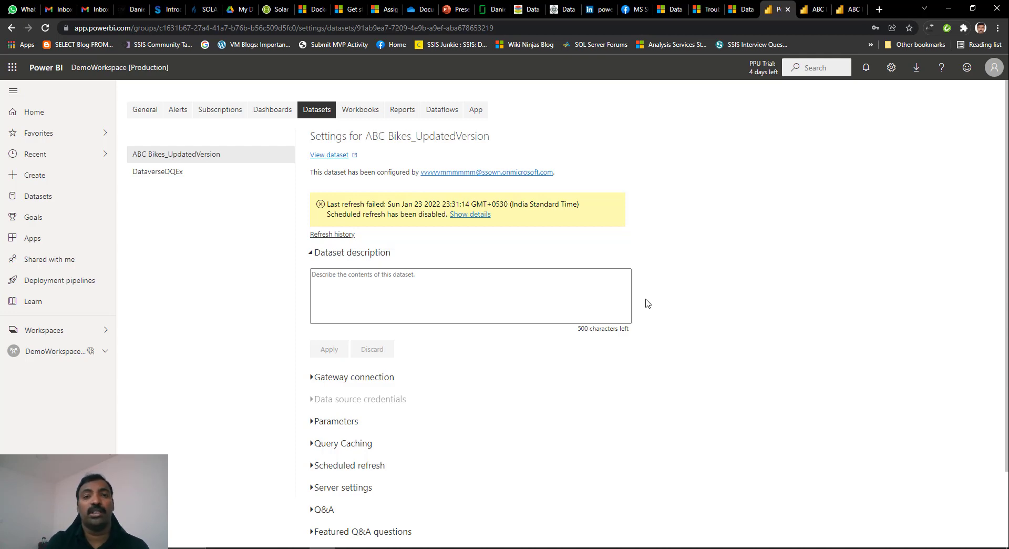
{"action": "scroll", "coordinate": [685, 291], "scroll_direction": "down", "scroll_amount": 3}
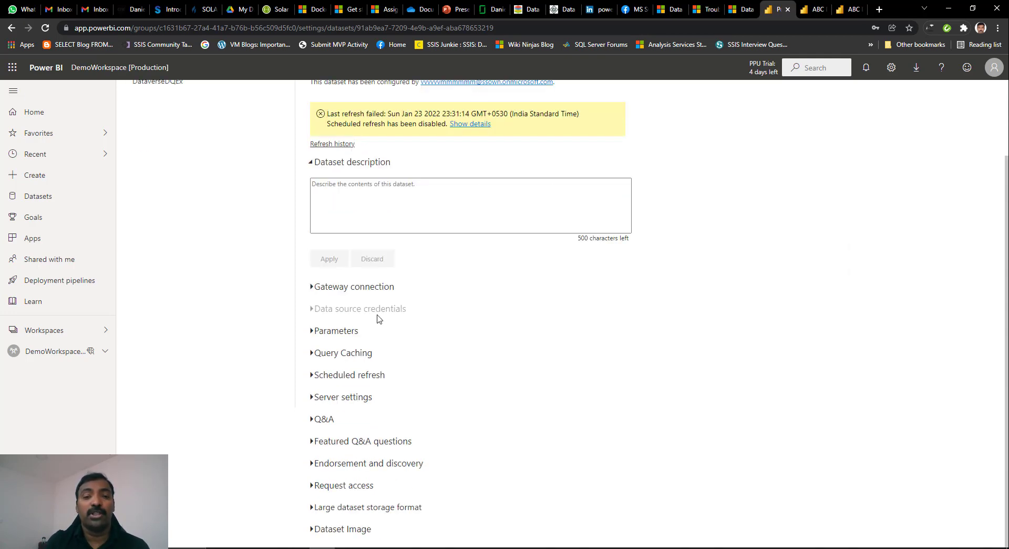
Step: Add the dataset's abc bikes prod SQL Server source to VMGateway as New data source 4, using Windows authentication
{"action": "left_click", "coordinate": [312, 287]}
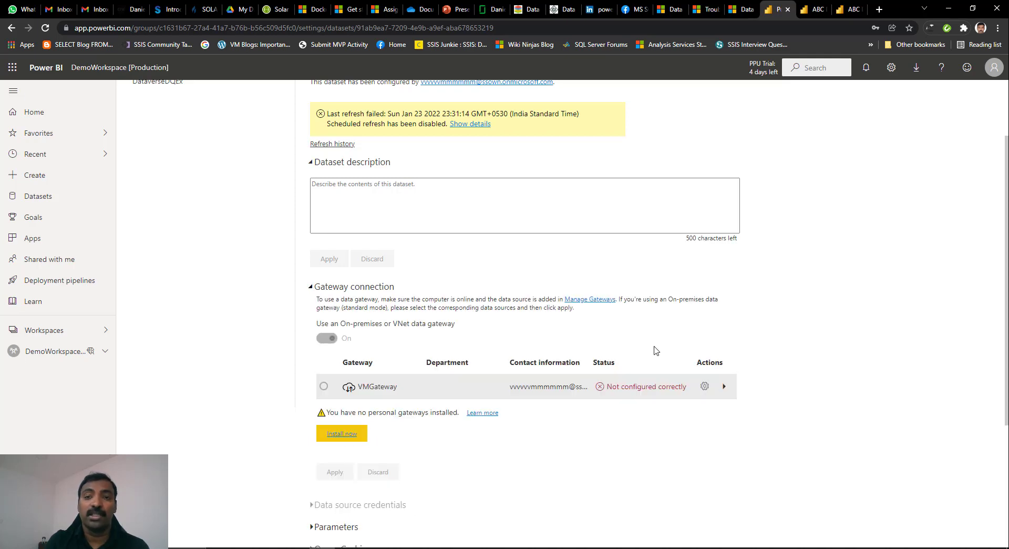
{"action": "left_click", "coordinate": [724, 386]}
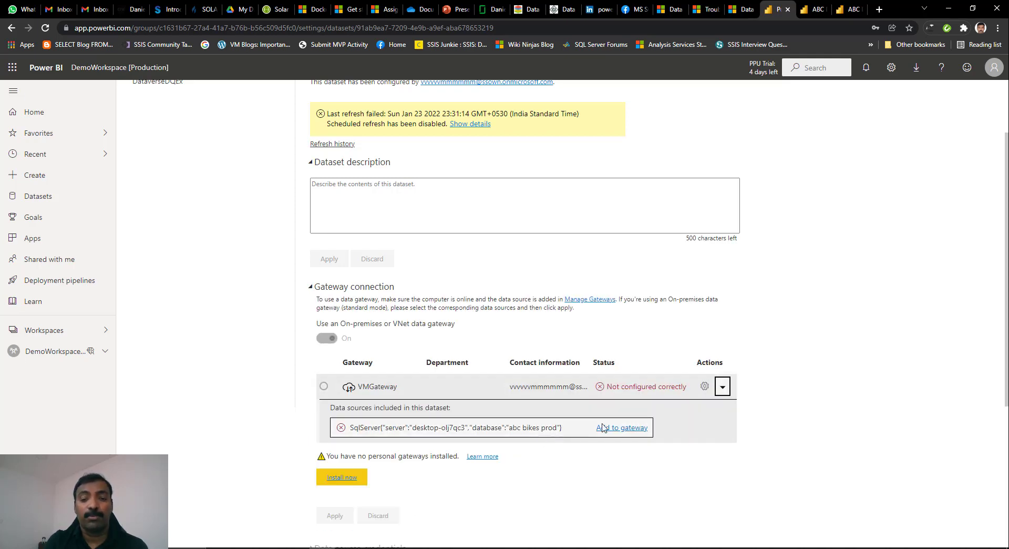
{"action": "left_click", "coordinate": [625, 427]}
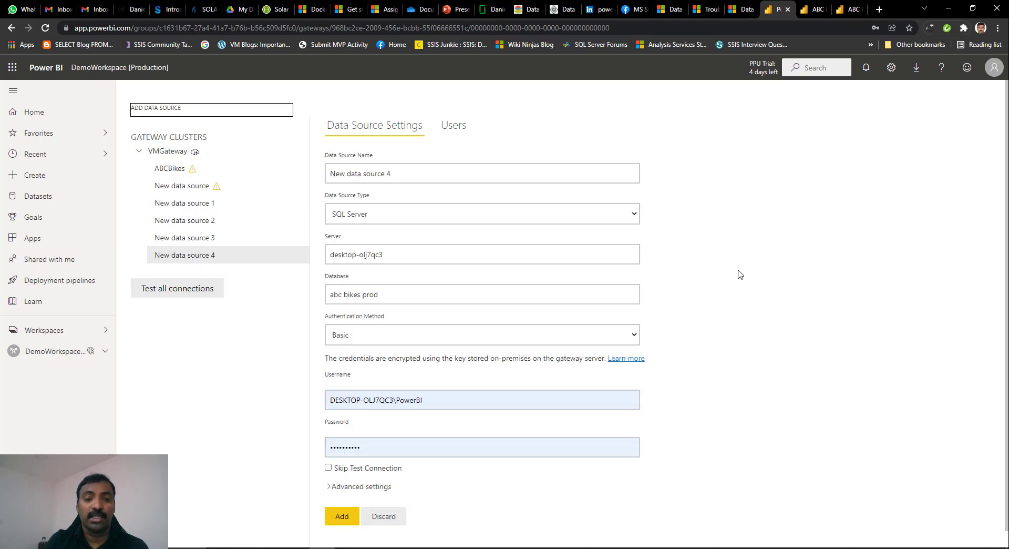
{"action": "left_click", "coordinate": [512, 332]}
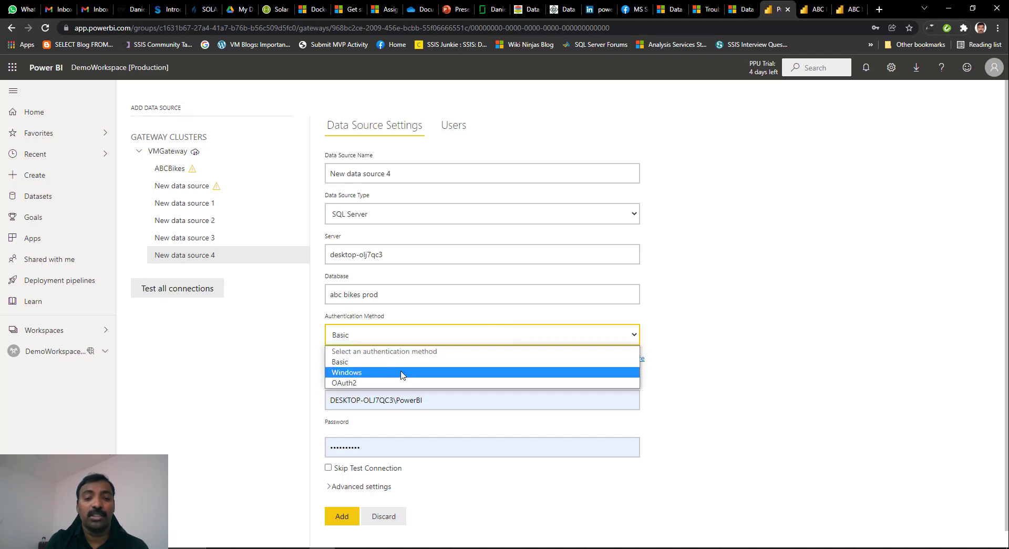
{"action": "left_click", "coordinate": [403, 374]}
{"action": "left_click", "coordinate": [329, 518]}
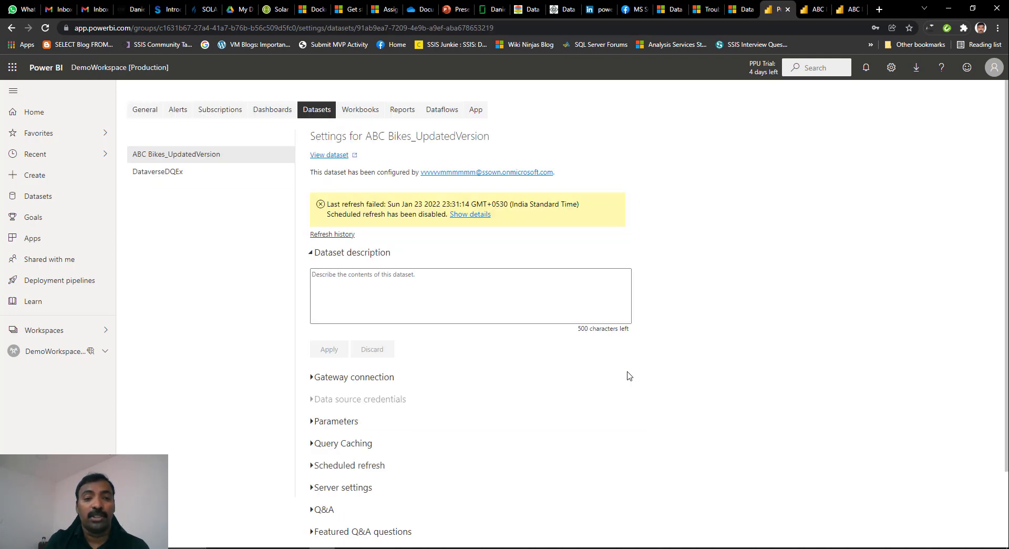
Step: Map the ABC Bikes_UpdatedVersion dataset's abc bikes prod source to New data source 4 on VMGateway and apply the gateway connection
{"action": "left_click", "coordinate": [310, 377]}
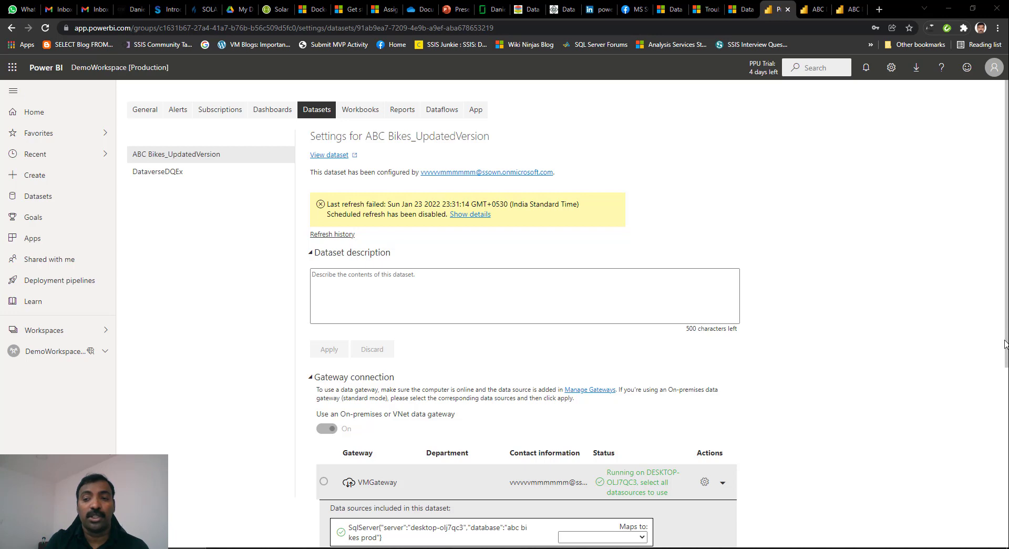
{"action": "left_click", "coordinate": [625, 536]}
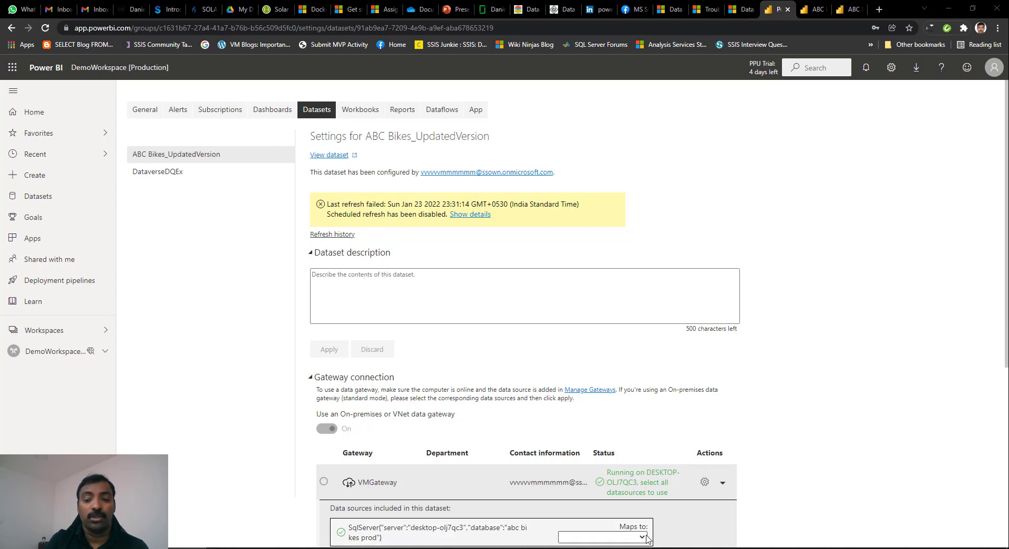
{"action": "left_click", "coordinate": [622, 515]}
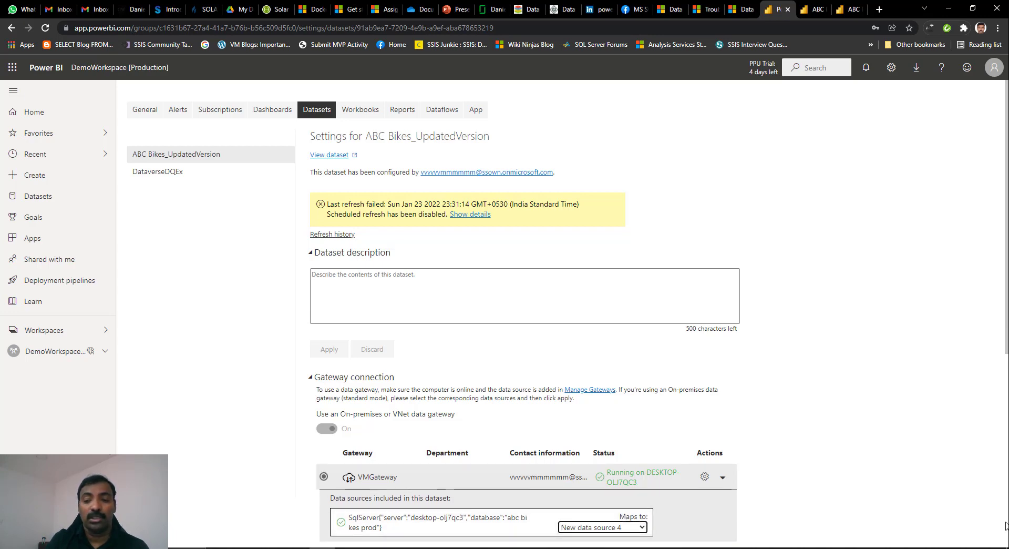
{"action": "scroll", "coordinate": [473, 368], "scroll_direction": "down", "scroll_amount": 6}
{"action": "left_click", "coordinate": [334, 228]}
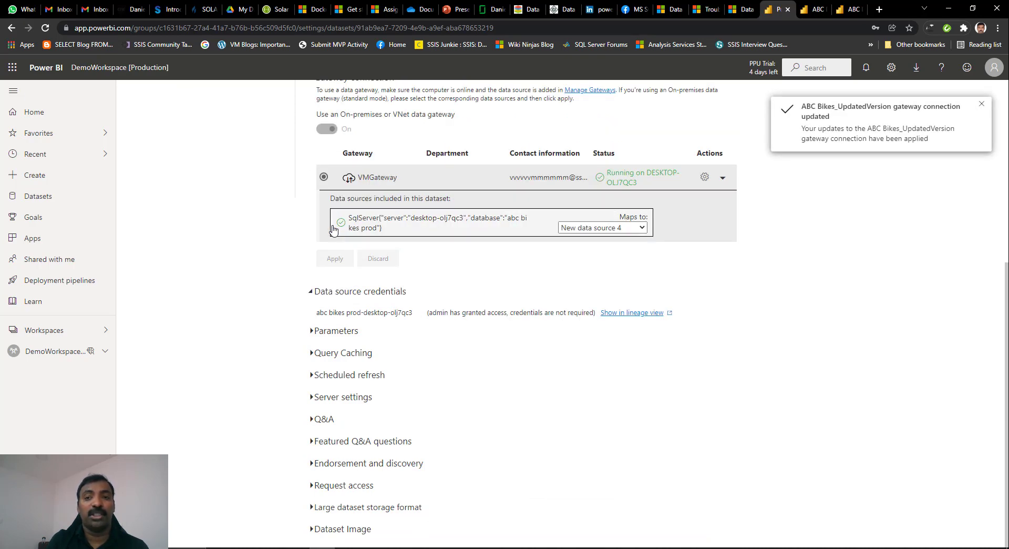
Step: Return to the ABC Project deployment pipeline and refresh all datasets in the Production stage
{"action": "left_click", "coordinate": [82, 287]}
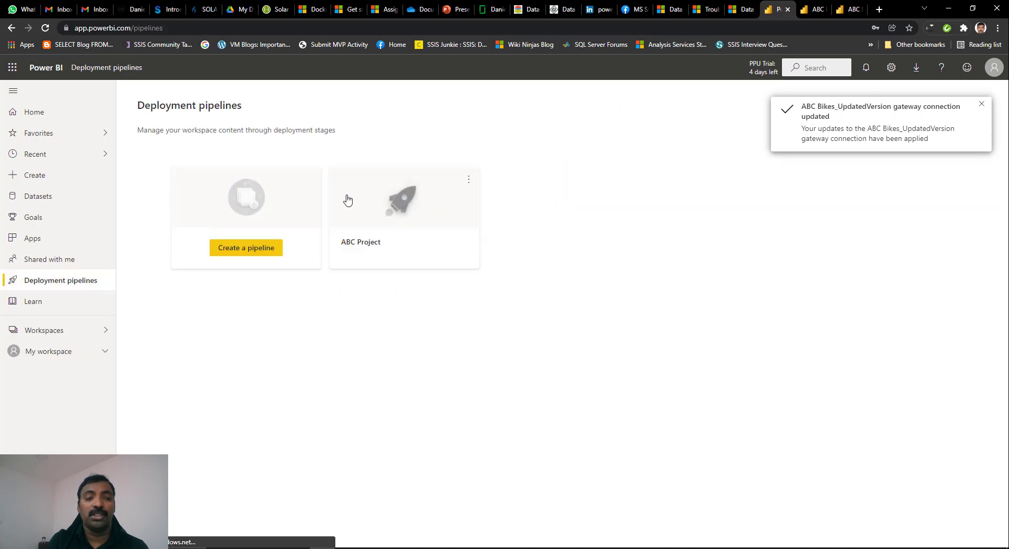
{"action": "left_click", "coordinate": [434, 203]}
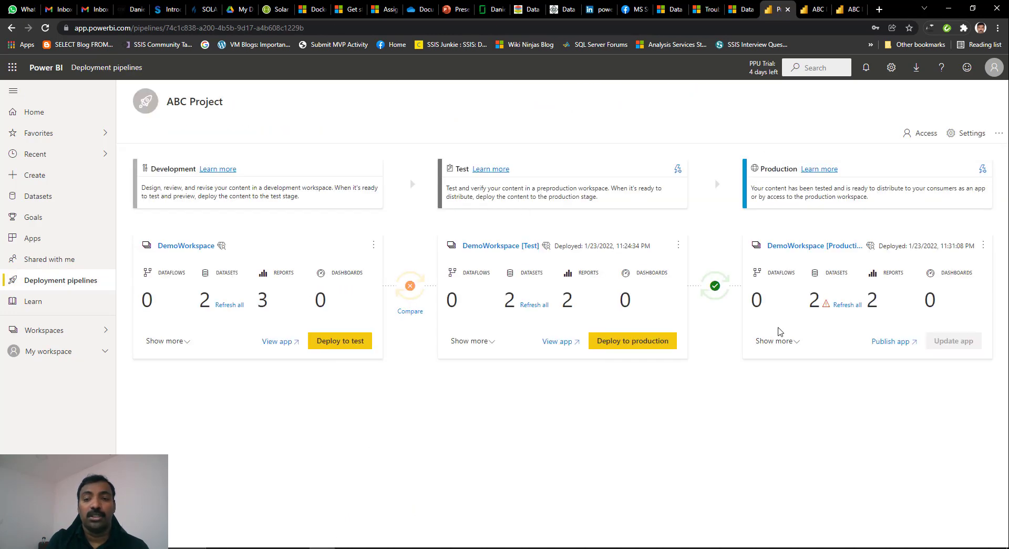
{"action": "left_click", "coordinate": [900, 342]}
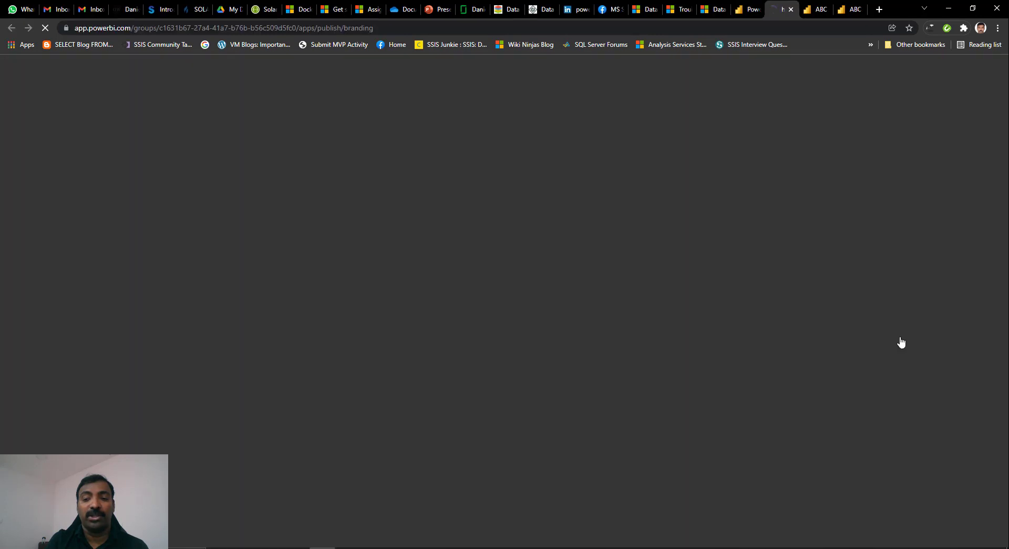
{"action": "left_click", "coordinate": [747, 9]}
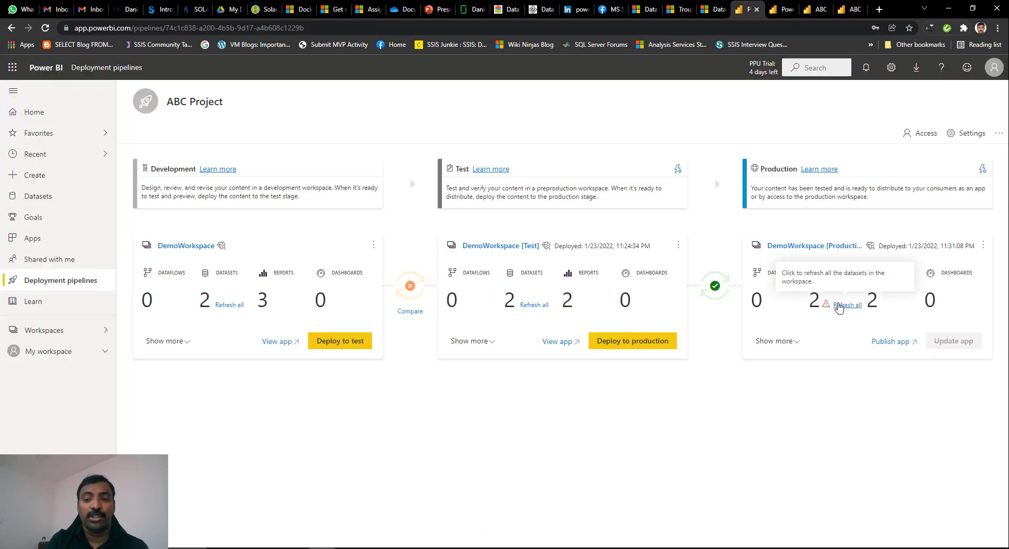
{"action": "left_click", "coordinate": [840, 307]}
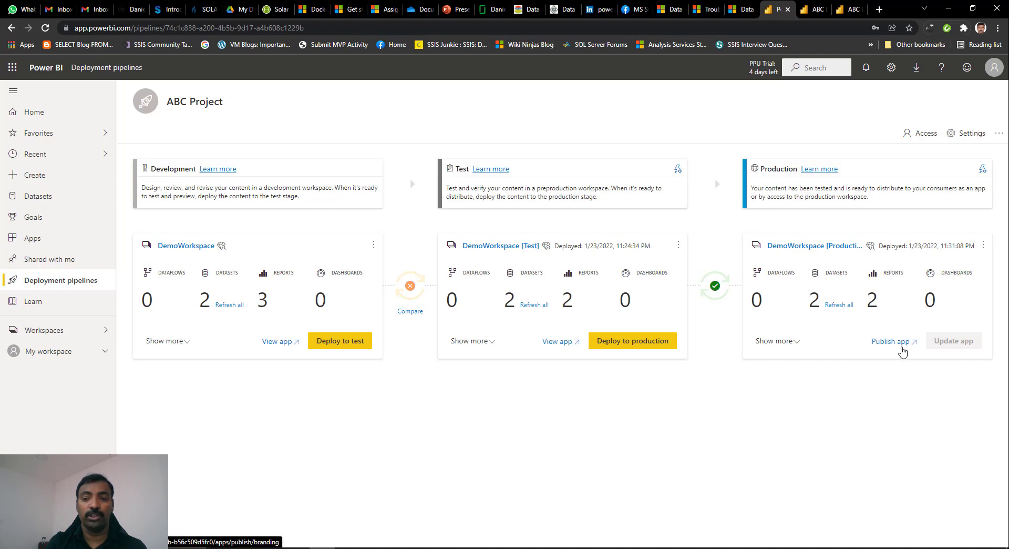
Step: Publish the Production stage's app with the description "prod version"
{"action": "left_click", "coordinate": [901, 342]}
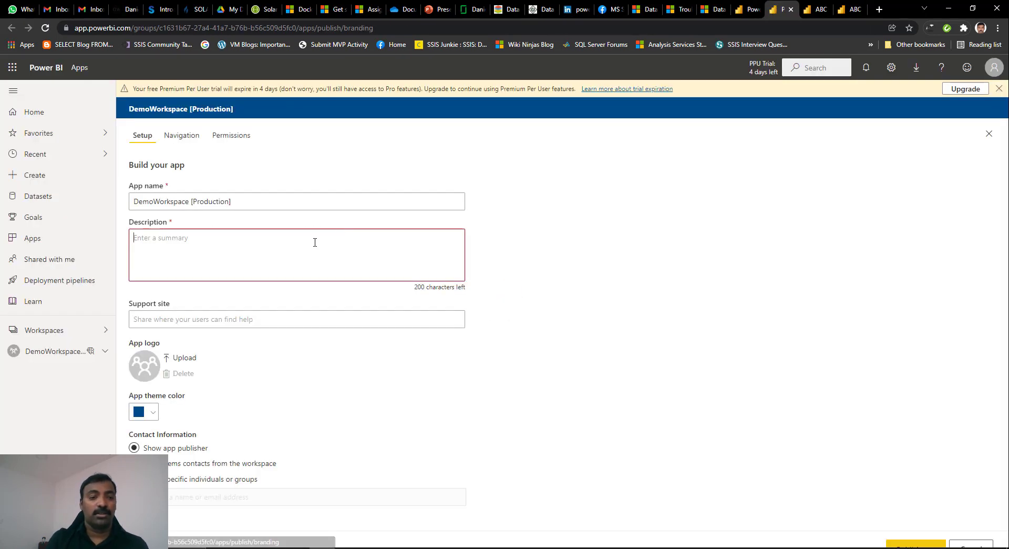
{"action": "left_click", "coordinate": [315, 242]}
{"action": "type", "text": "prod version"}
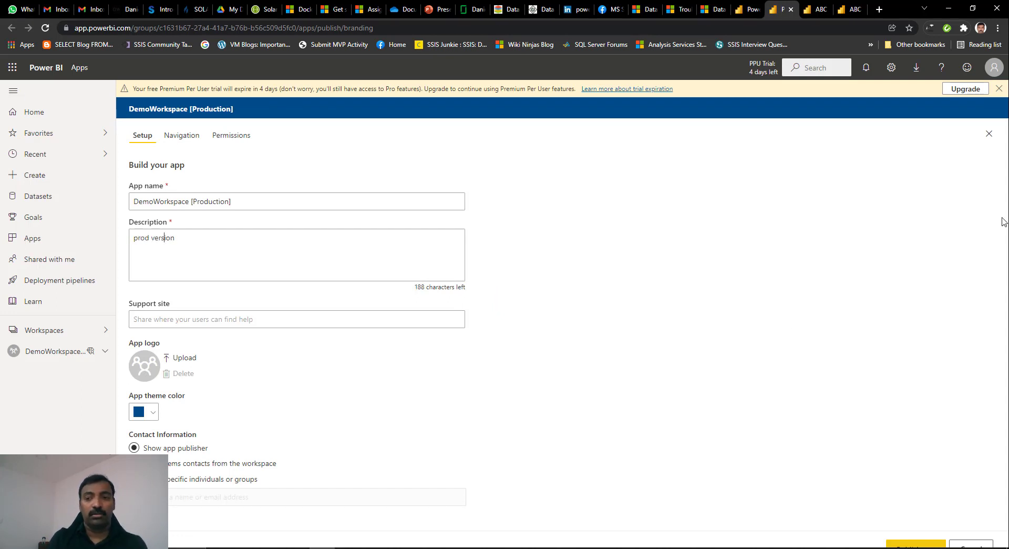
{"action": "scroll", "coordinate": [988, 315], "scroll_direction": "down", "scroll_amount": 1}
{"action": "left_click", "coordinate": [915, 531]}
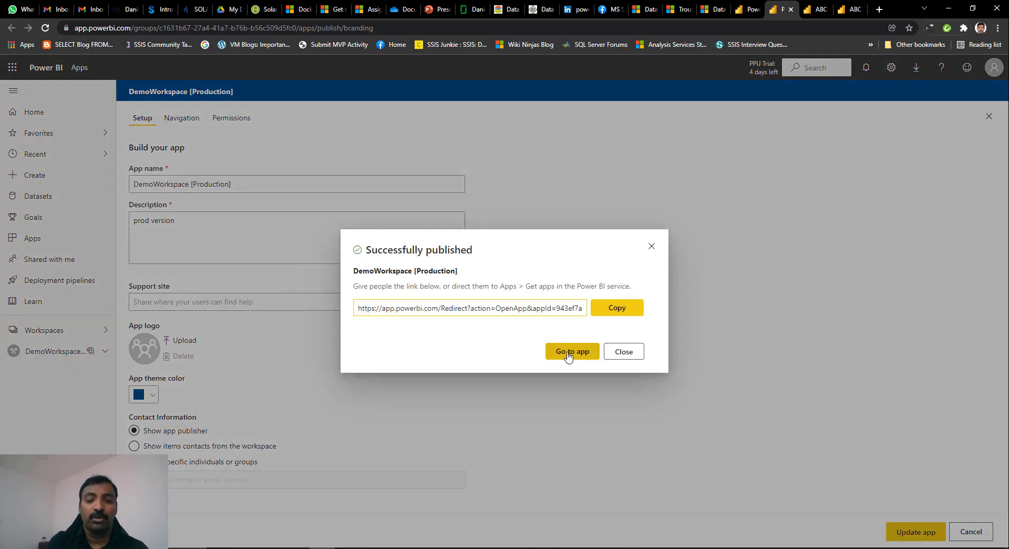
Step: Open the published Production app and compare its Summary report with the other stages' apps
{"action": "left_click", "coordinate": [568, 357]}
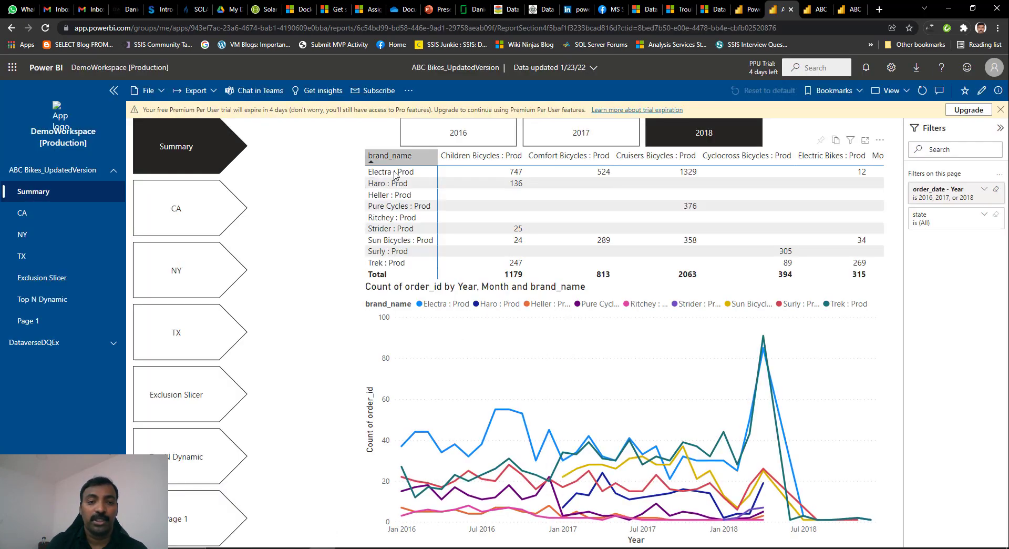
{"action": "left_click", "coordinate": [864, 8]}
{"action": "key", "text": "ctrl+shift+Tab"}
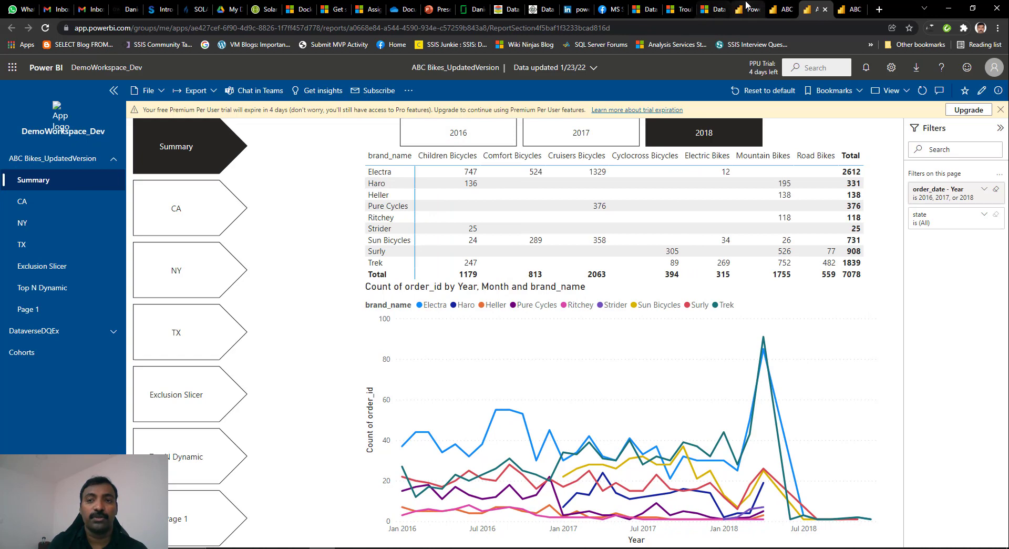
Step: Open the DemoWorkspace [Test] workspace from the pipeline, review the roles available in its access settings, and close them
{"action": "left_click", "coordinate": [746, 8]}
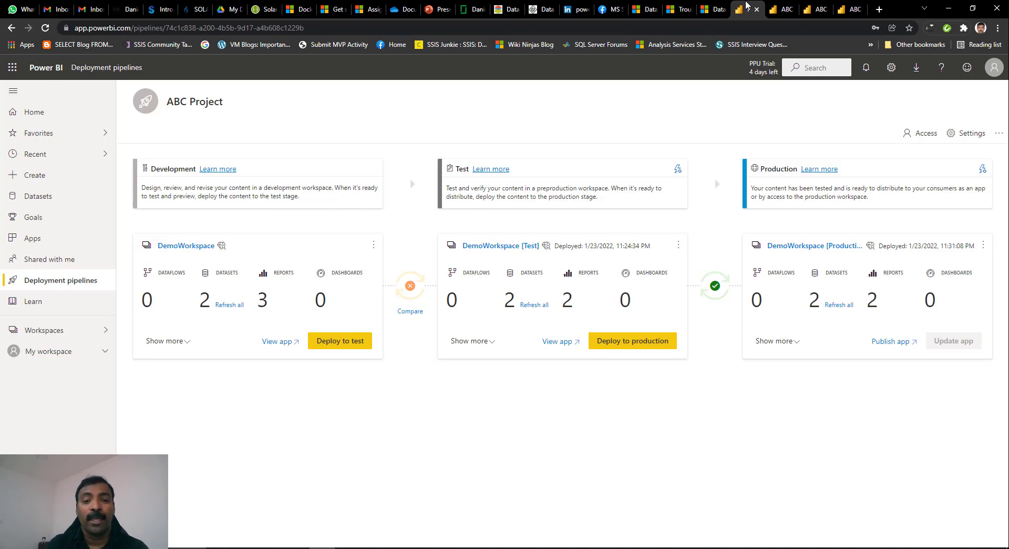
{"action": "left_click", "coordinate": [503, 246]}
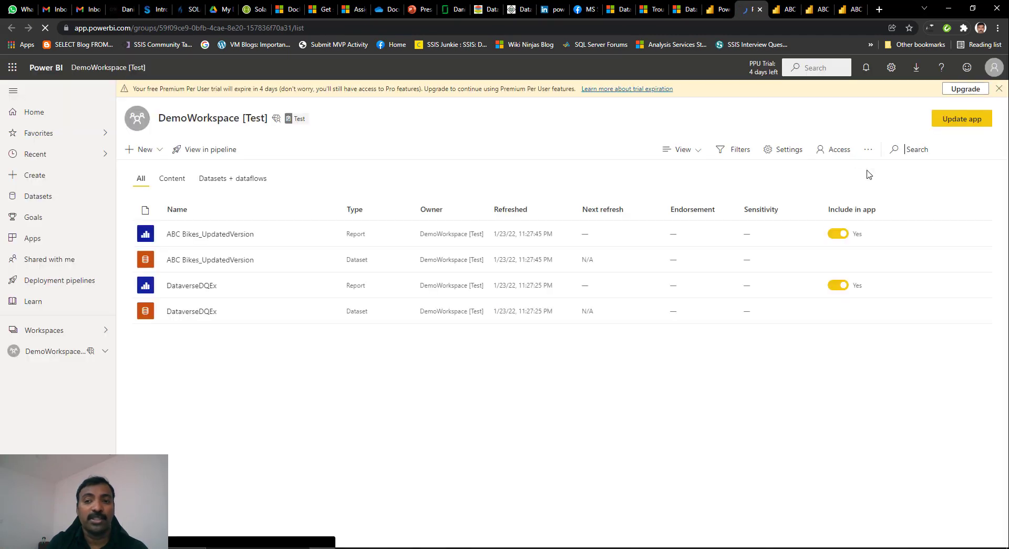
{"action": "left_click", "coordinate": [839, 150]}
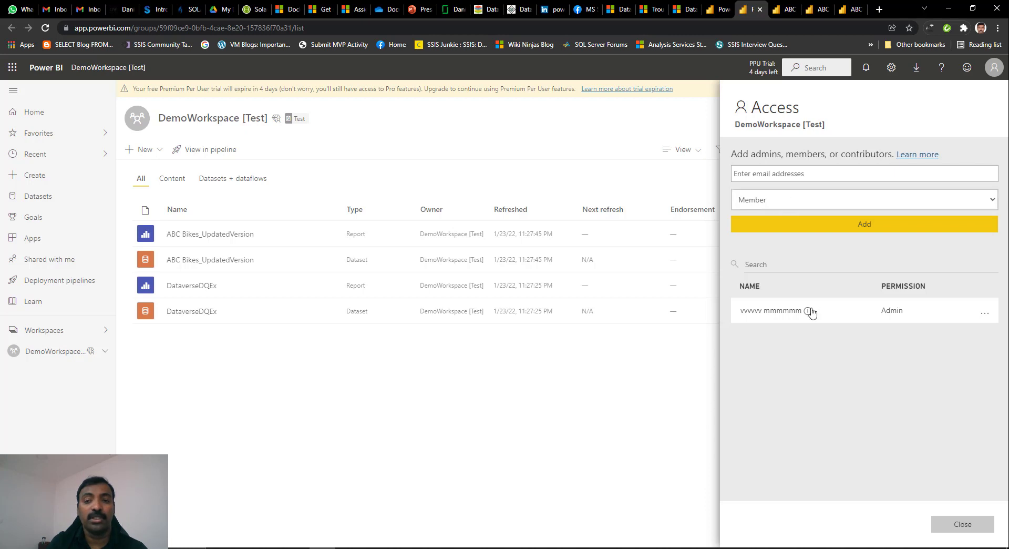
{"action": "left_click", "coordinate": [992, 199]}
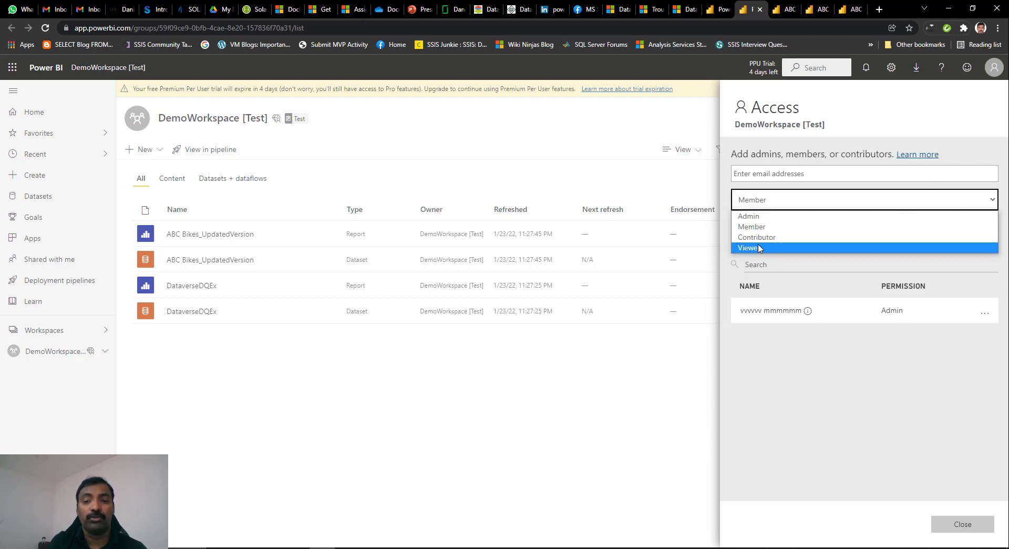
{"action": "left_click", "coordinate": [963, 521]}
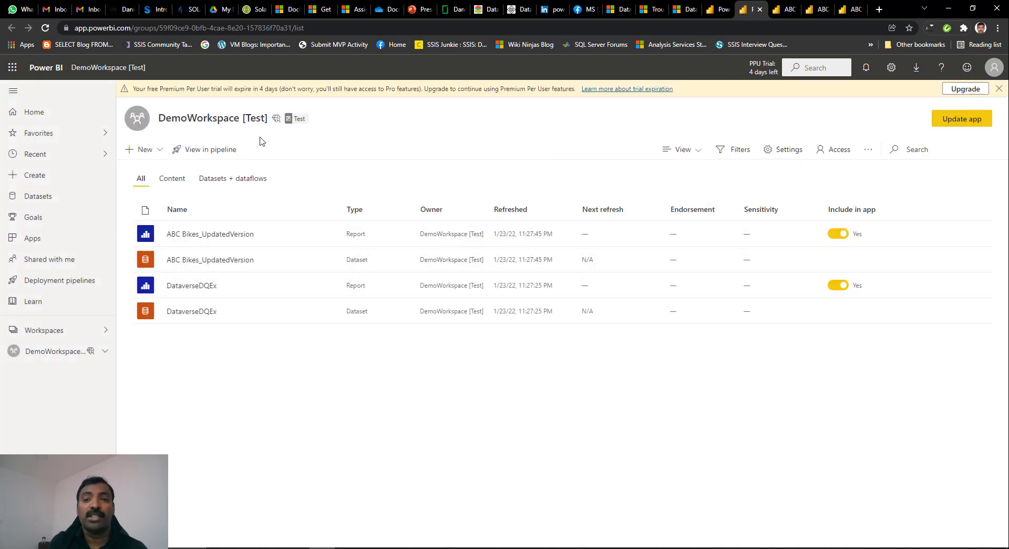
Step: Reopen the ABC Project pipeline and examine the Production app's permissions, trying Entire organization access before restoring Specific individuals or group
{"action": "left_click", "coordinate": [85, 281]}
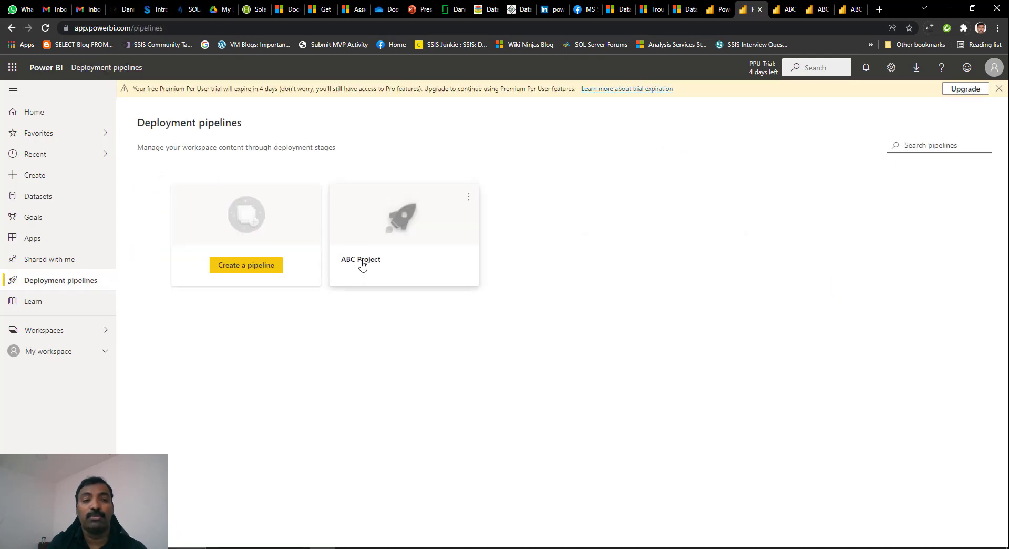
{"action": "left_click", "coordinate": [362, 265]}
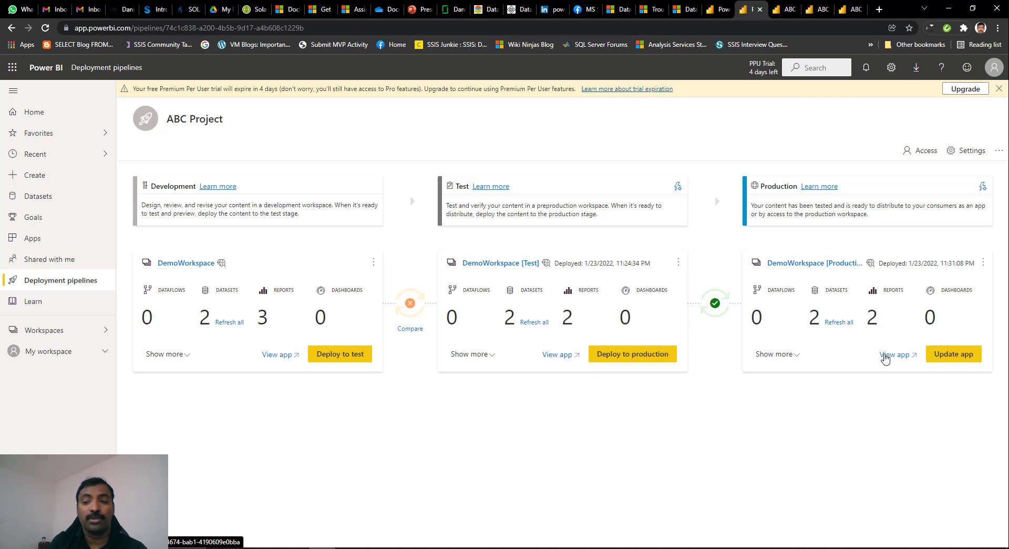
{"action": "left_click", "coordinate": [885, 355]}
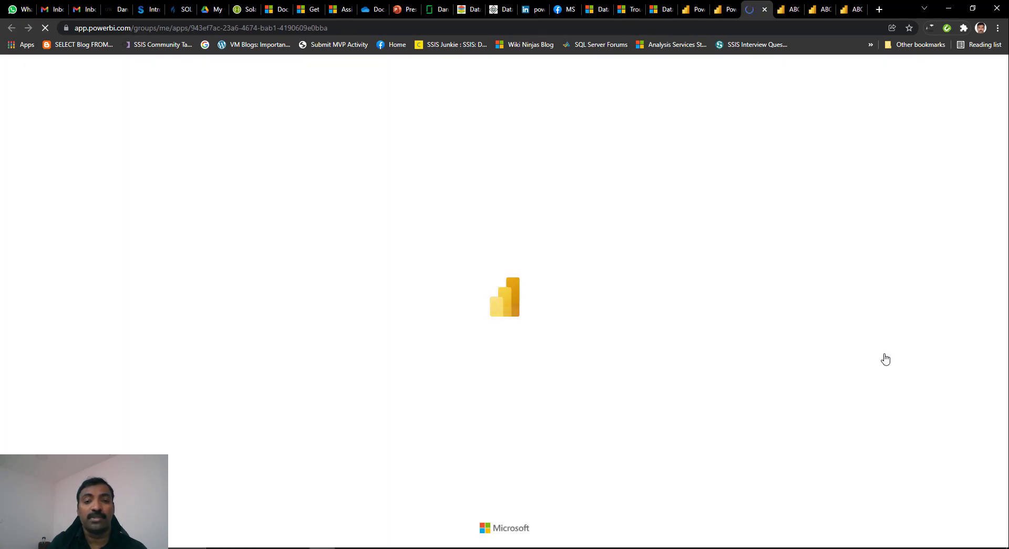
{"action": "left_click", "coordinate": [960, 103]}
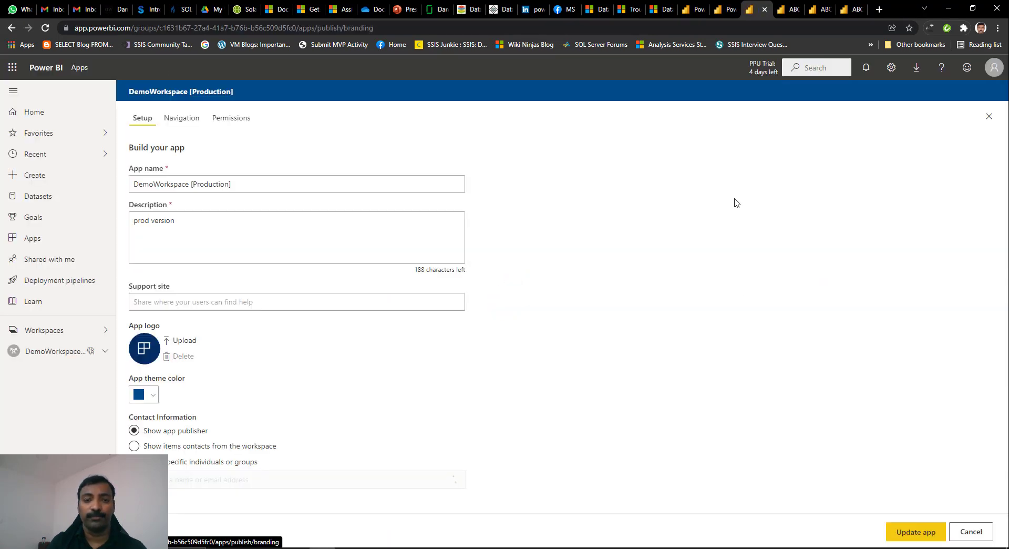
{"action": "left_click", "coordinate": [231, 118]}
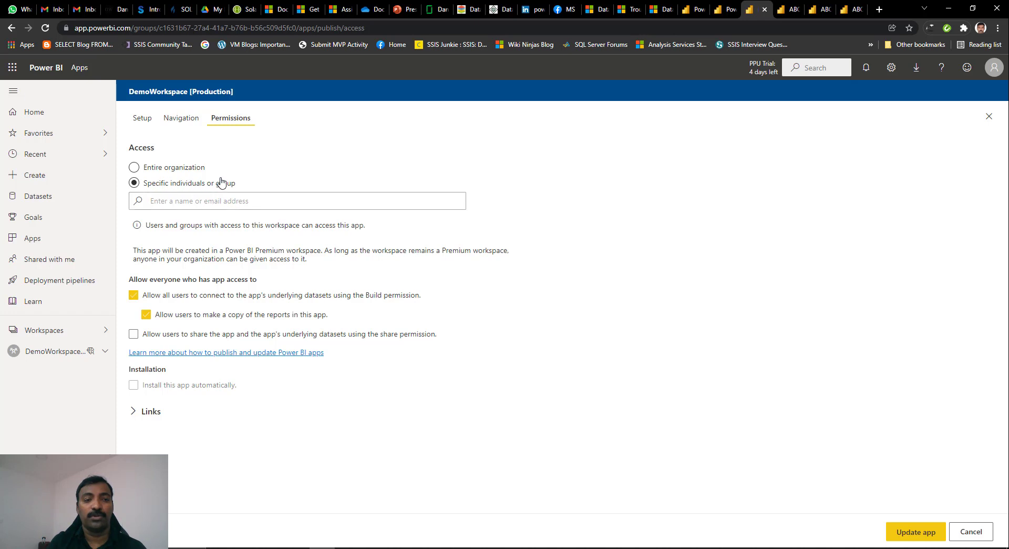
{"action": "left_click", "coordinate": [184, 172]}
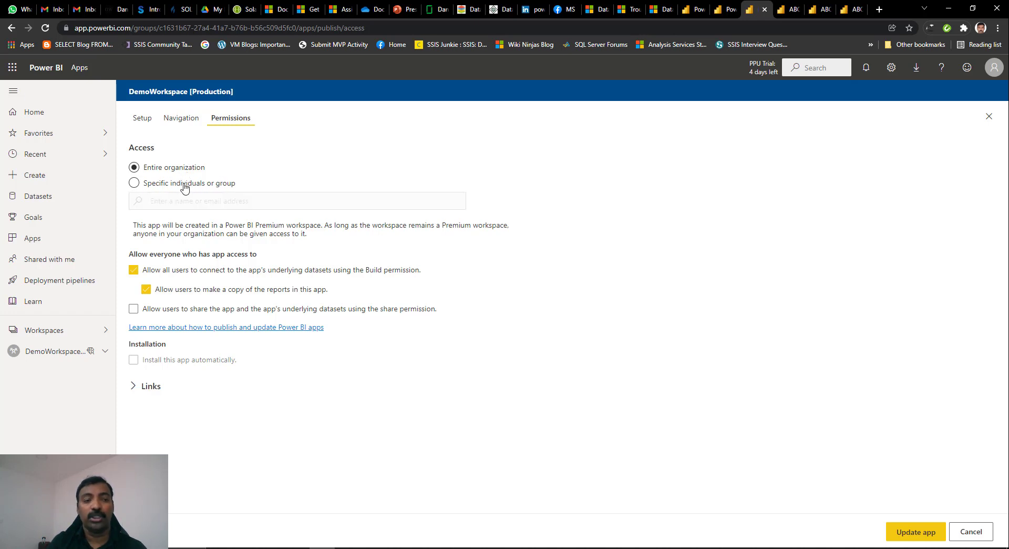
{"action": "left_click", "coordinate": [184, 184]}
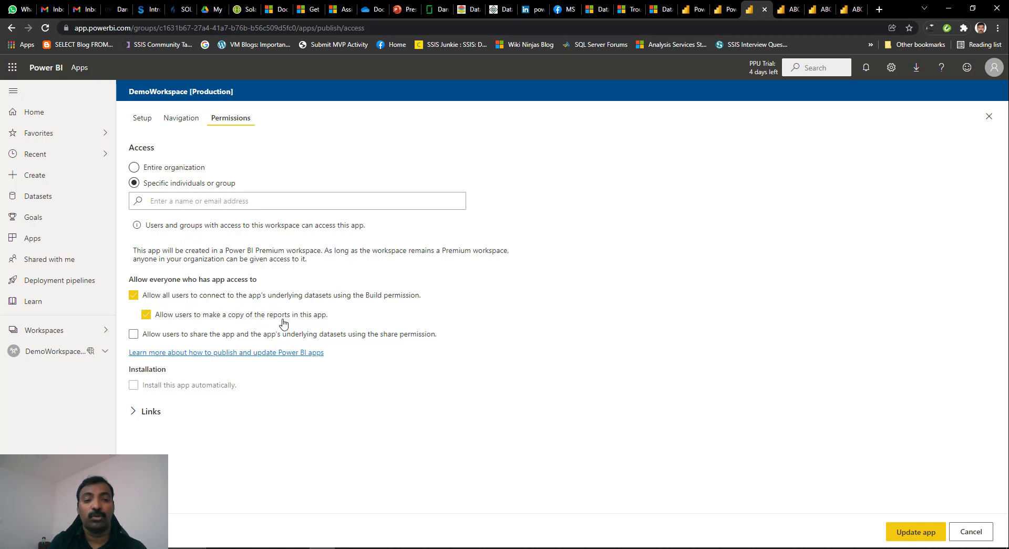
{"action": "mouse_move", "coordinate": [317, 303]}
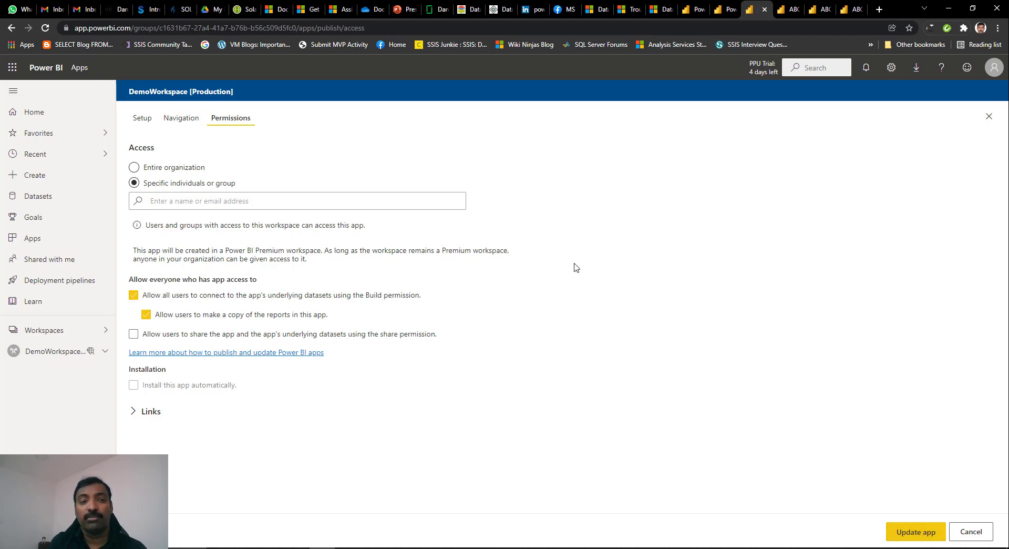
Step: Leave the app's permission settings and open the Demo for test workspace
{"action": "left_click", "coordinate": [73, 282]}
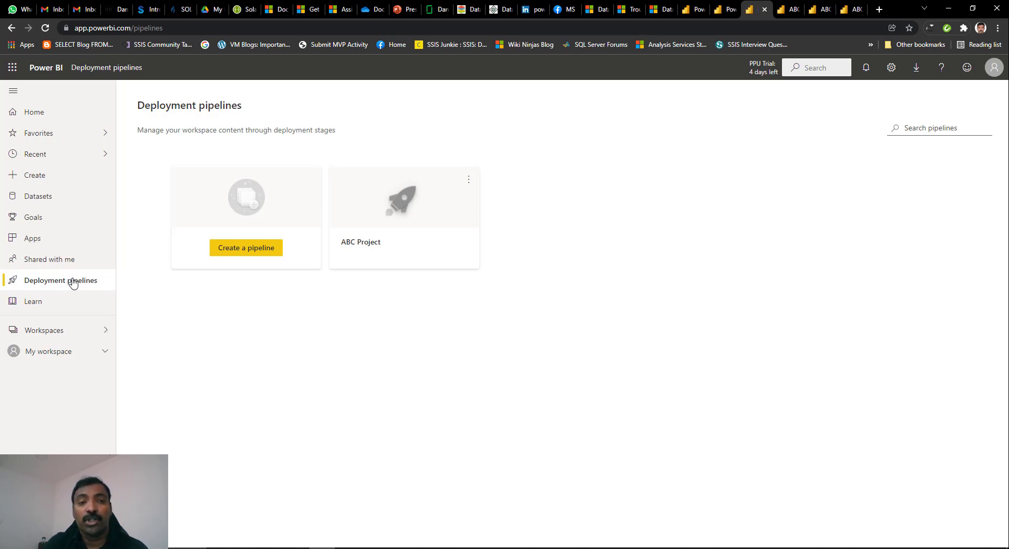
{"action": "left_click", "coordinate": [79, 330]}
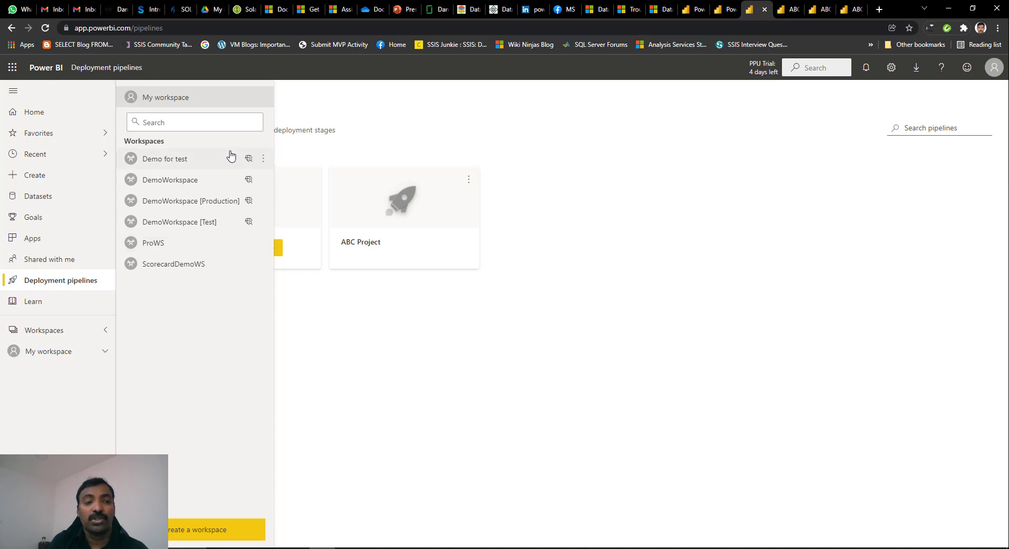
{"action": "left_click", "coordinate": [198, 166]}
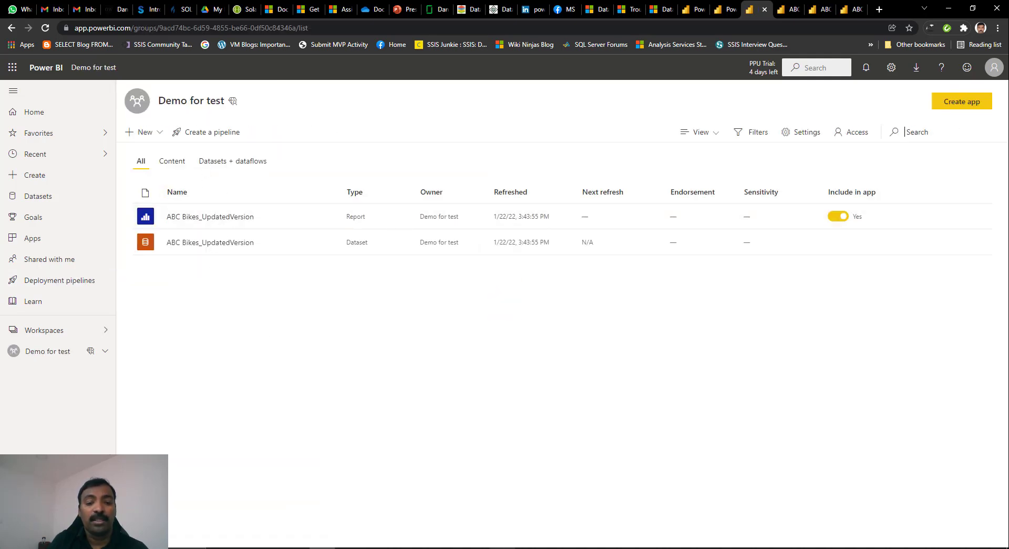
Step: In Power BI Desktop, change the ABC Bikes_UpdatedVersion report's source database to ABC Bikes Test and apply the pending query changes
{"action": "key", "text": "alt+Tab"}
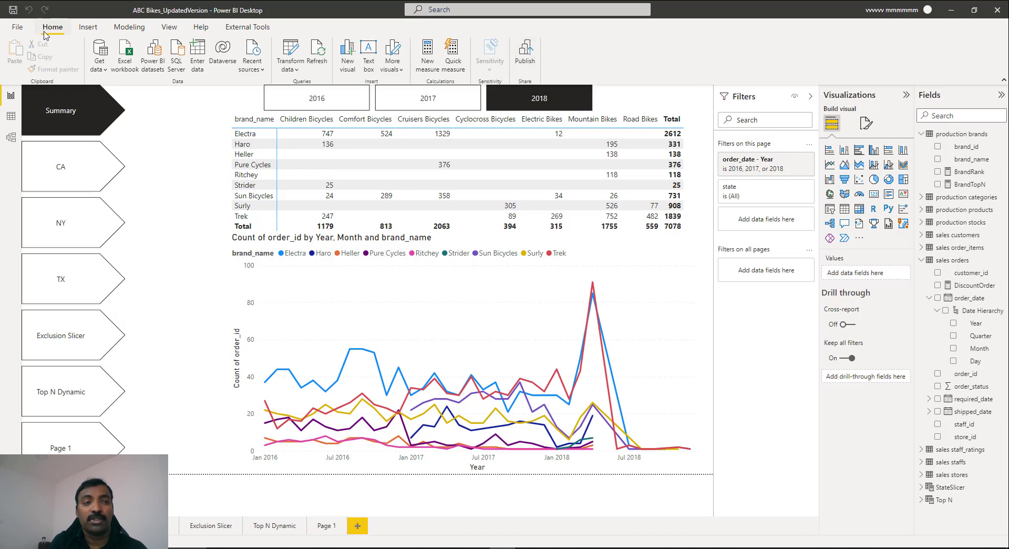
{"action": "left_click", "coordinate": [18, 27]}
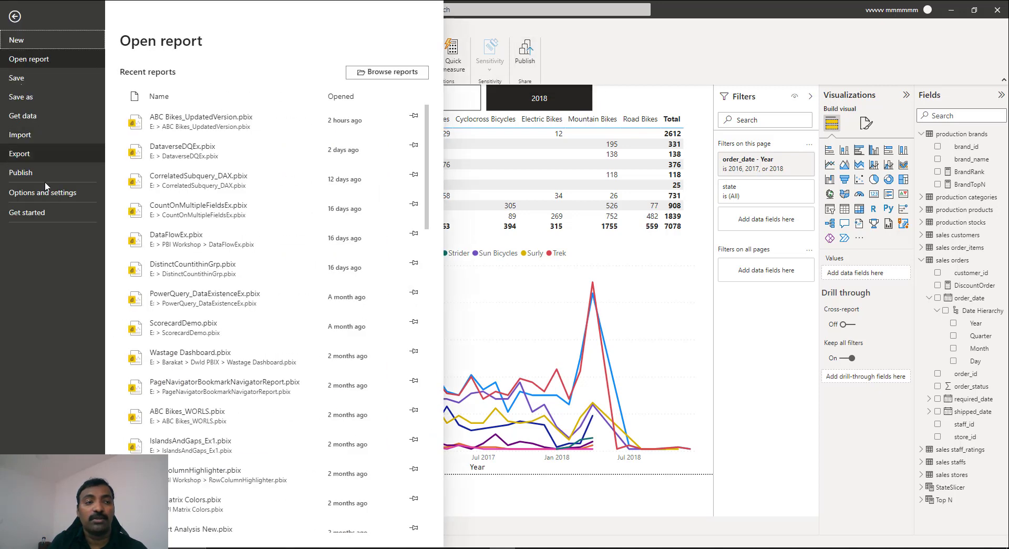
{"action": "left_click", "coordinate": [53, 193]}
{"action": "left_click", "coordinate": [149, 110]}
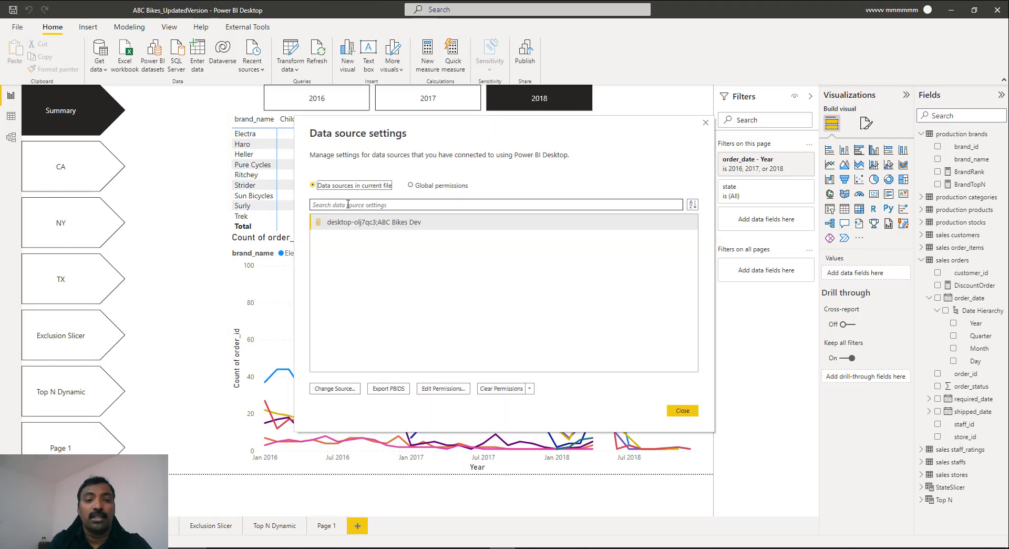
{"action": "left_click", "coordinate": [334, 388]}
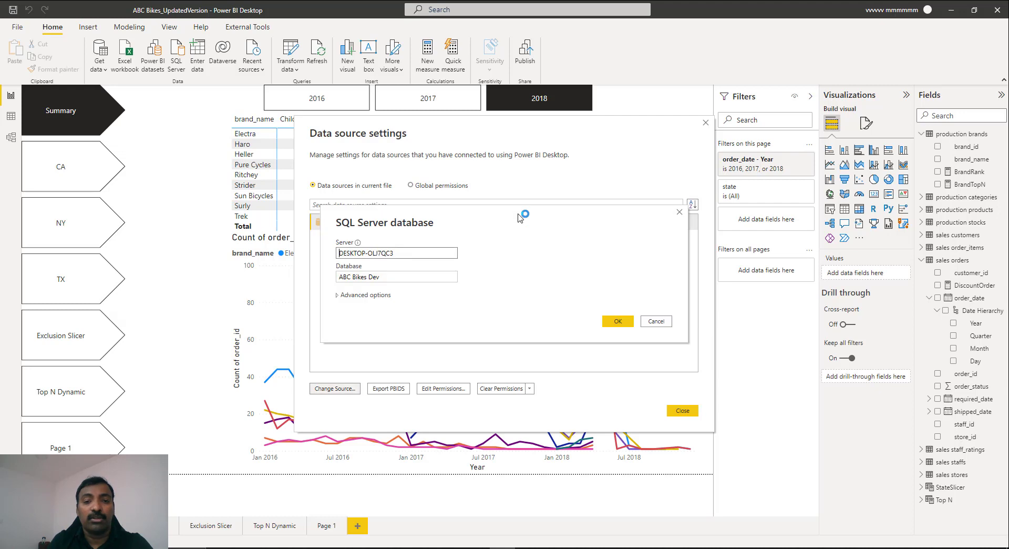
{"action": "left_click", "coordinate": [386, 277]}
{"action": "key", "text": "BackSpace"}
{"action": "key", "text": "BackSpace"}
{"action": "key", "text": "BackSpace"}
{"action": "type", "text": "Test"}
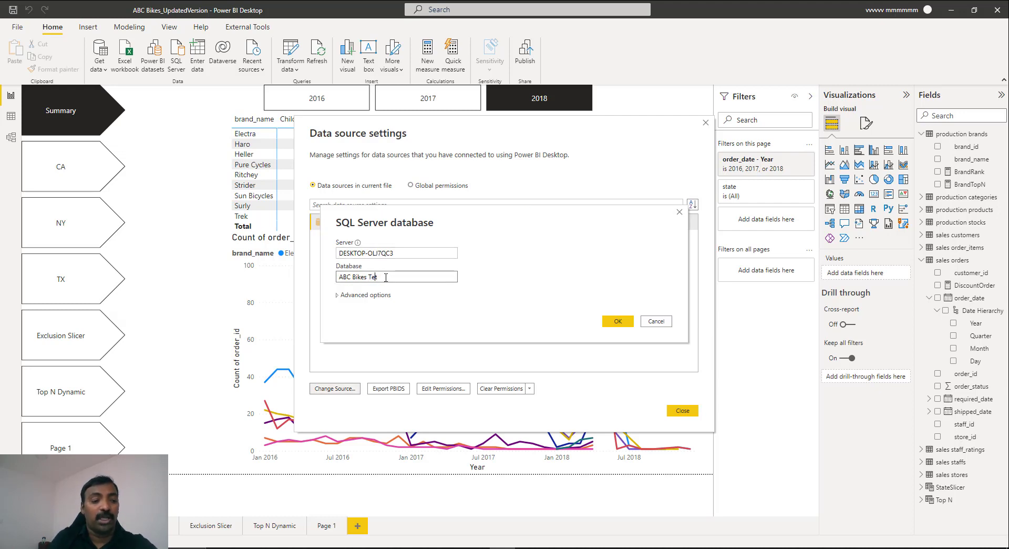
{"action": "left_click", "coordinate": [617, 321]}
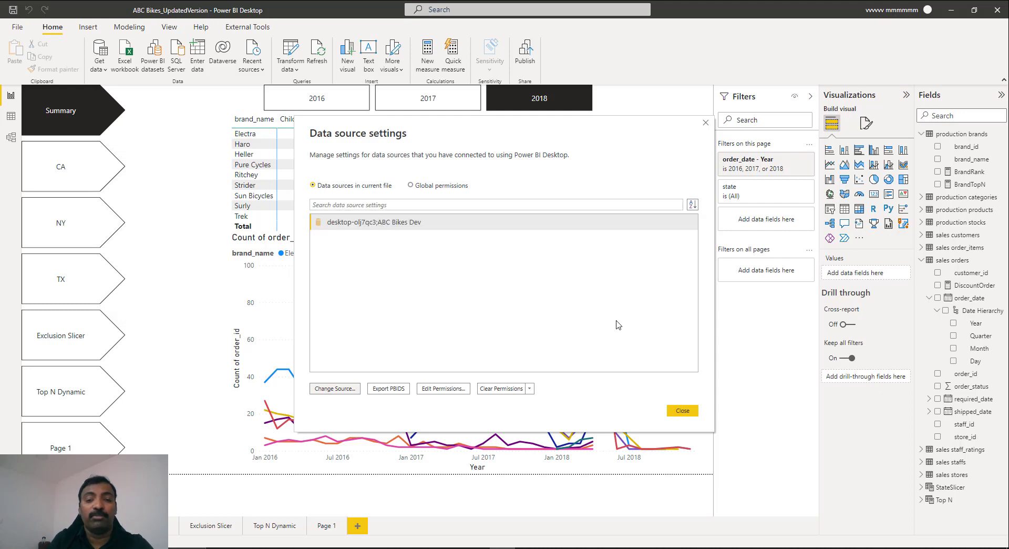
{"action": "left_click", "coordinate": [682, 411]}
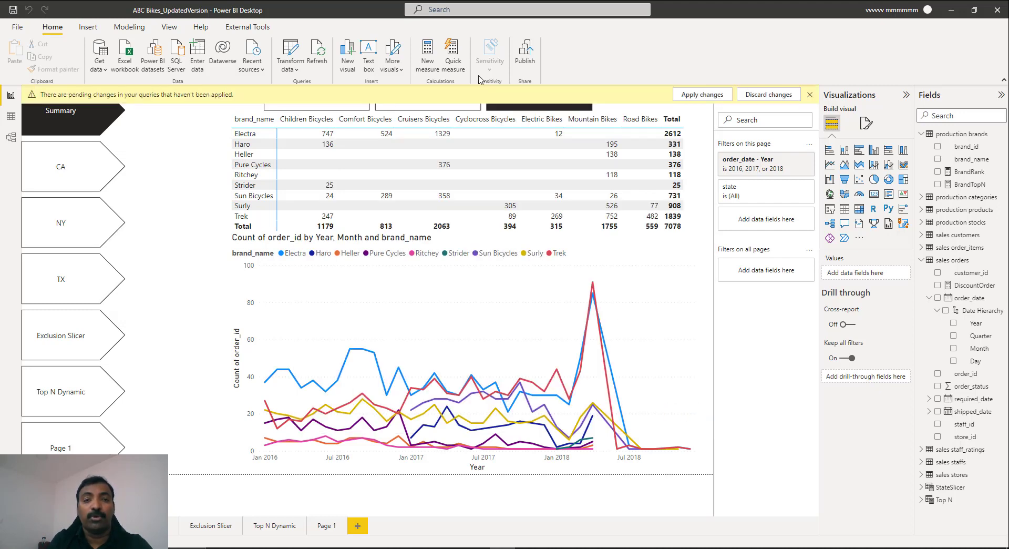
{"action": "left_click", "coordinate": [703, 96]}
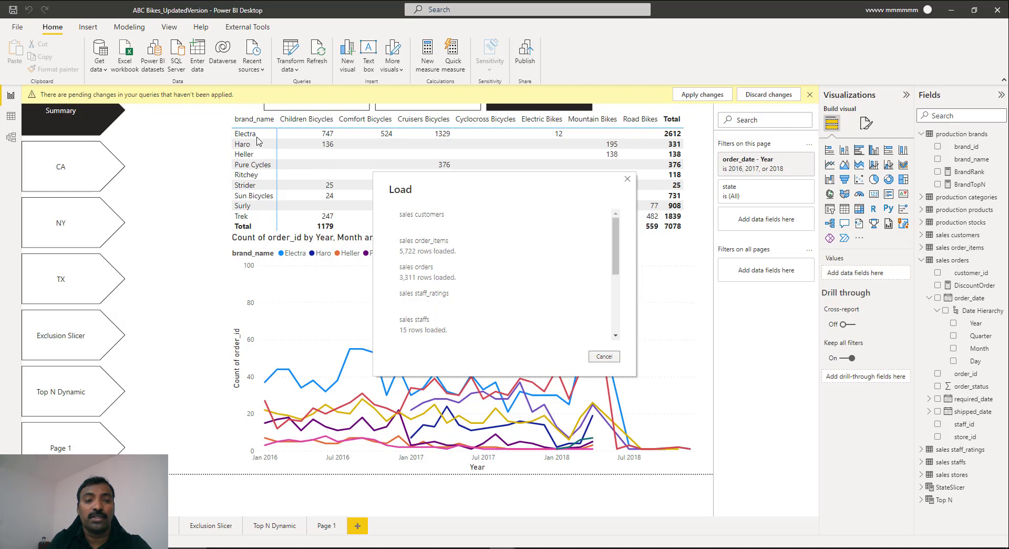
Step: Save and publish the report to the Demo for test workspace, replacing the existing dataset, and open the published report in the Power BI service
{"action": "left_click", "coordinate": [525, 55]}
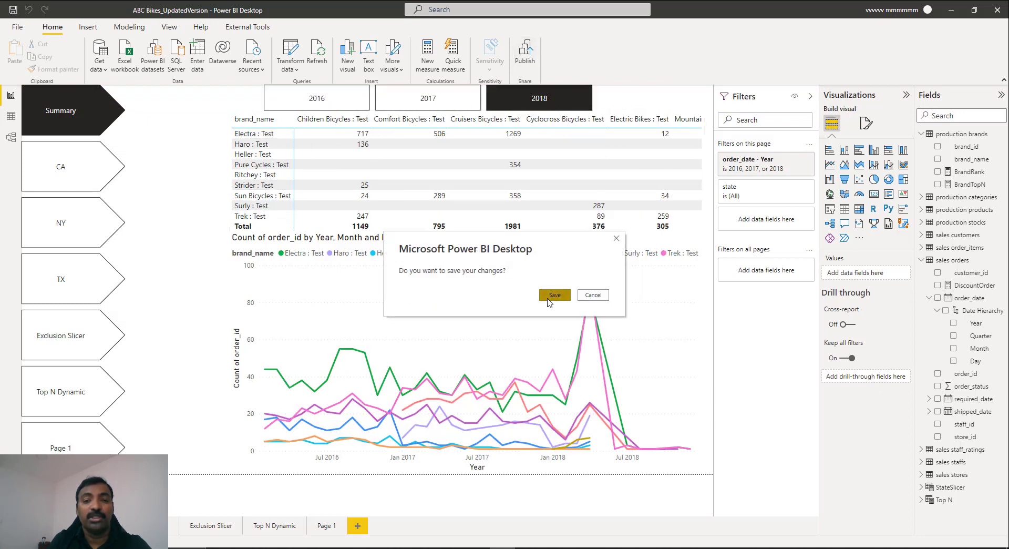
{"action": "left_click", "coordinate": [554, 294]}
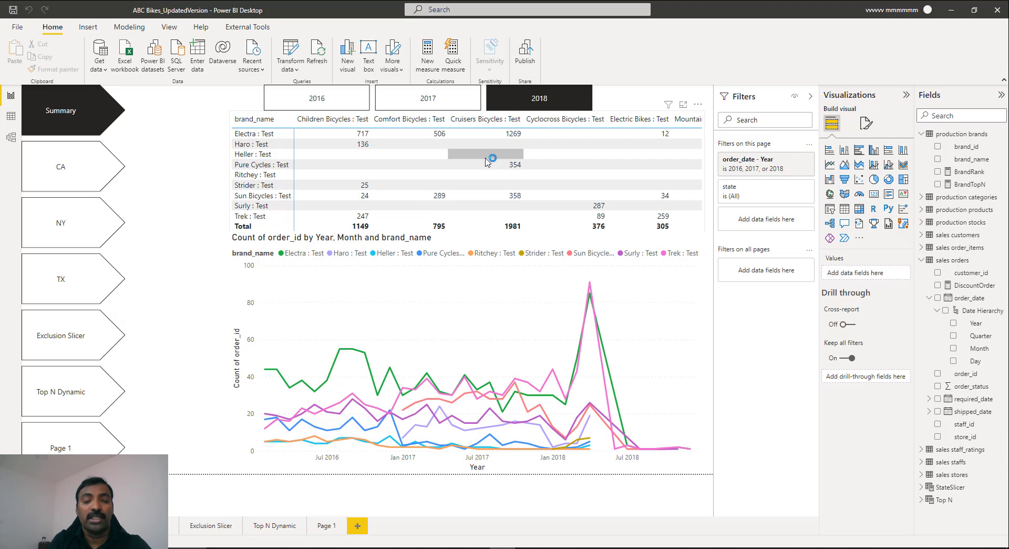
{"action": "left_click", "coordinate": [412, 268]}
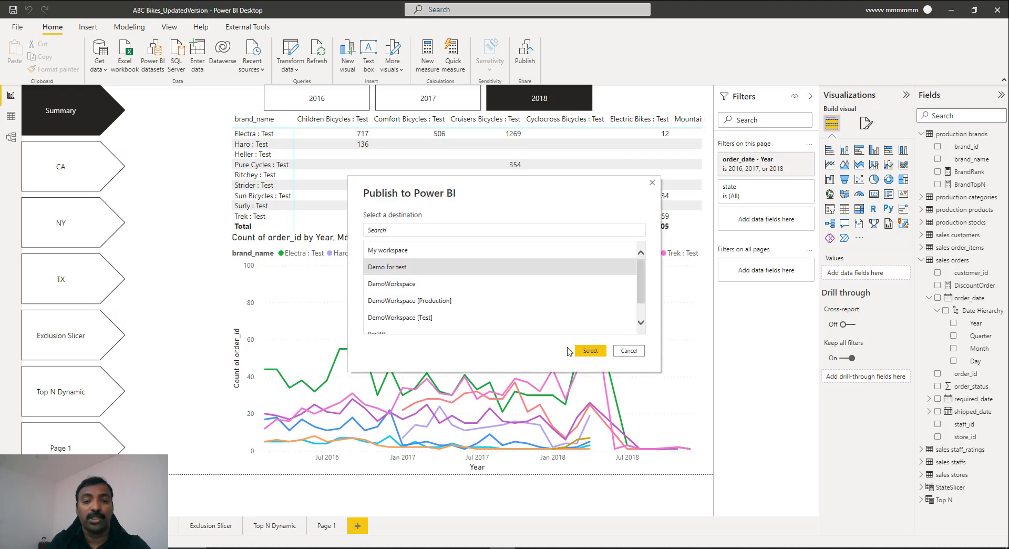
{"action": "left_click", "coordinate": [592, 351]}
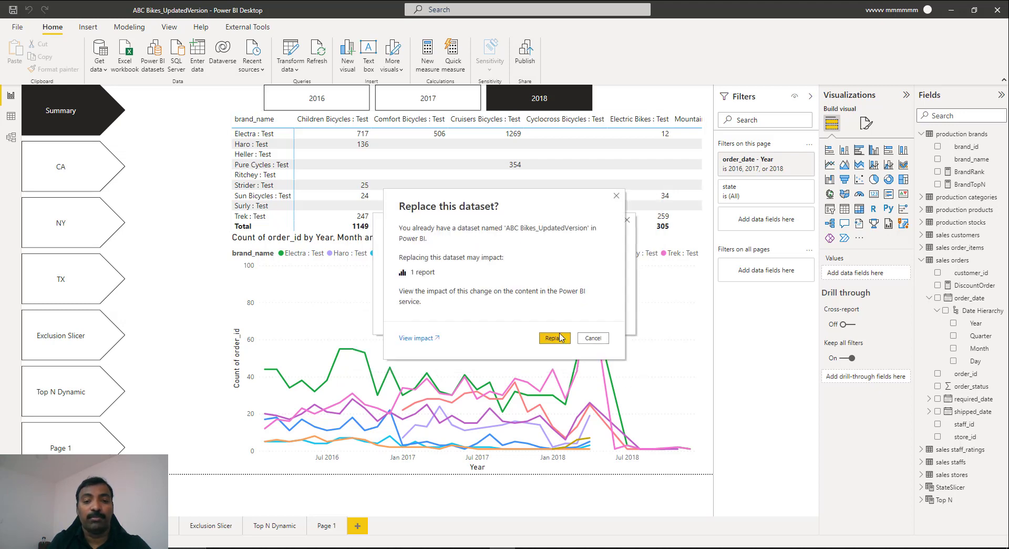
{"action": "left_click", "coordinate": [560, 337]}
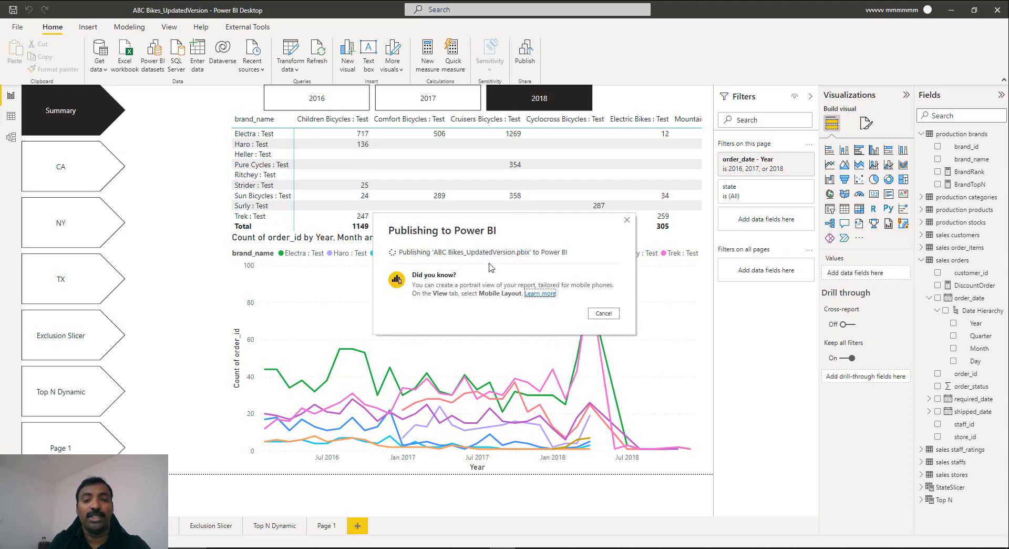
{"action": "left_click", "coordinate": [603, 347]}
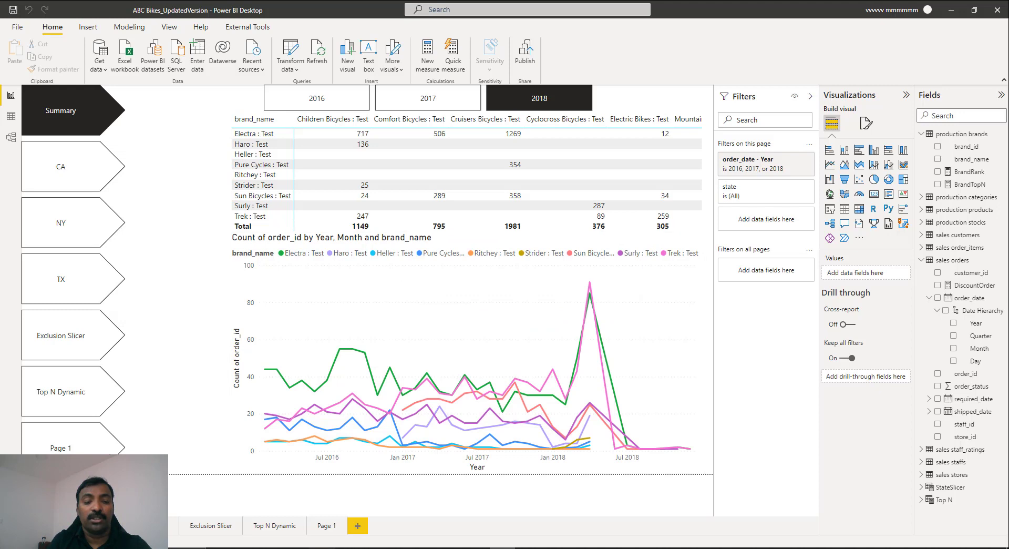
{"action": "key", "text": "alt+Tab"}
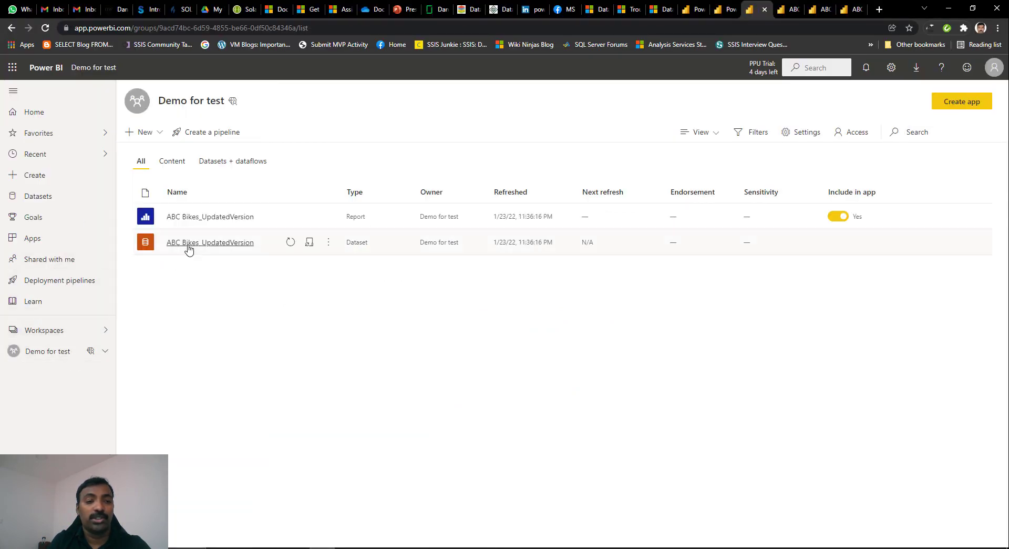
{"action": "left_click", "coordinate": [210, 217]}
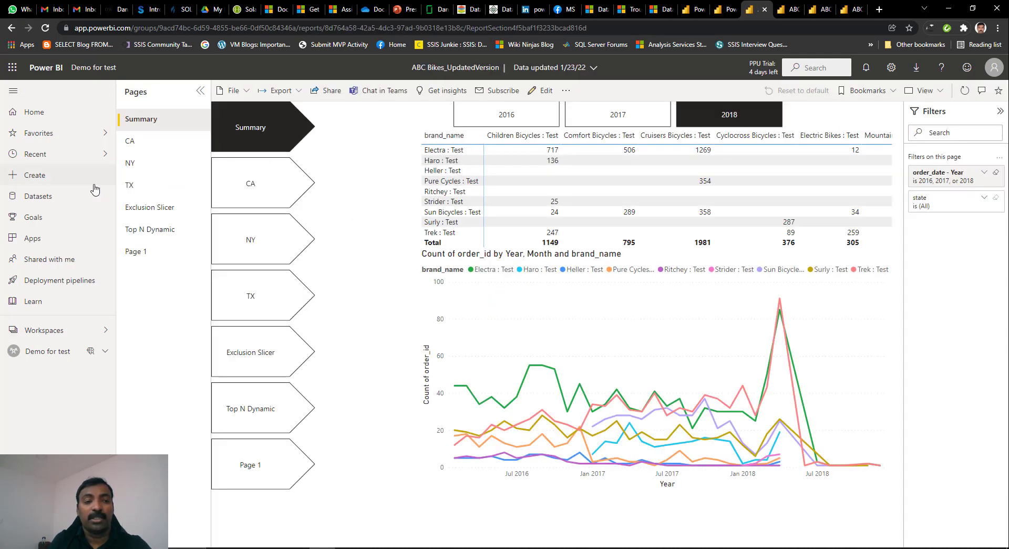
Step: Create a deployment pipeline named Legacy Deployment and check which workspaces can be assigned to its Development stage
{"action": "left_click", "coordinate": [79, 285]}
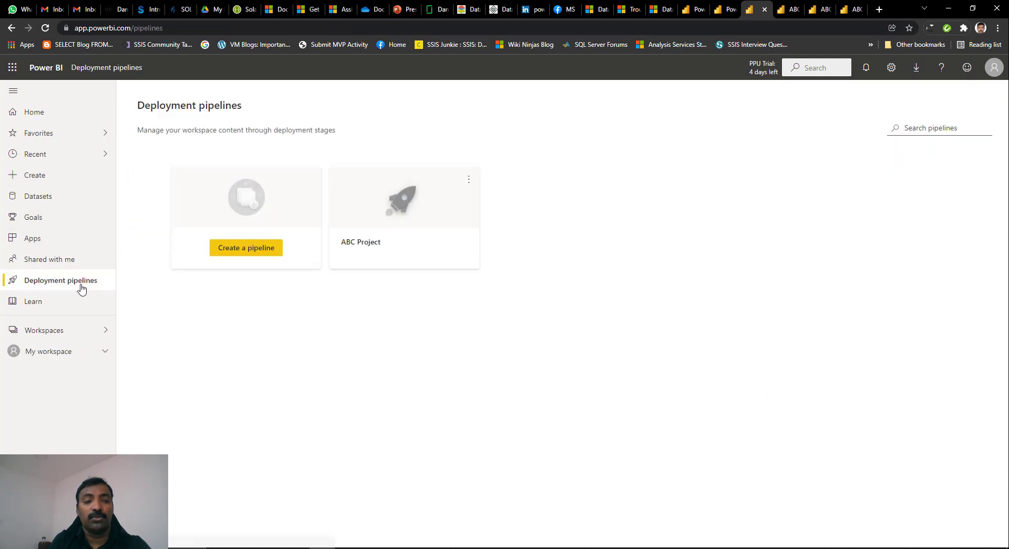
{"action": "left_click", "coordinate": [247, 251]}
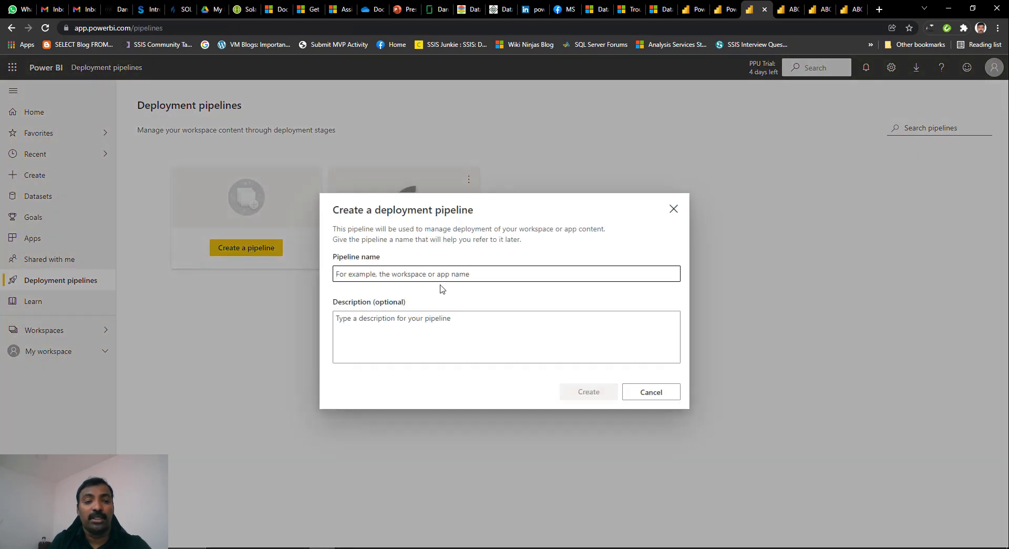
{"action": "type", "text": "Legacy Deployment"}
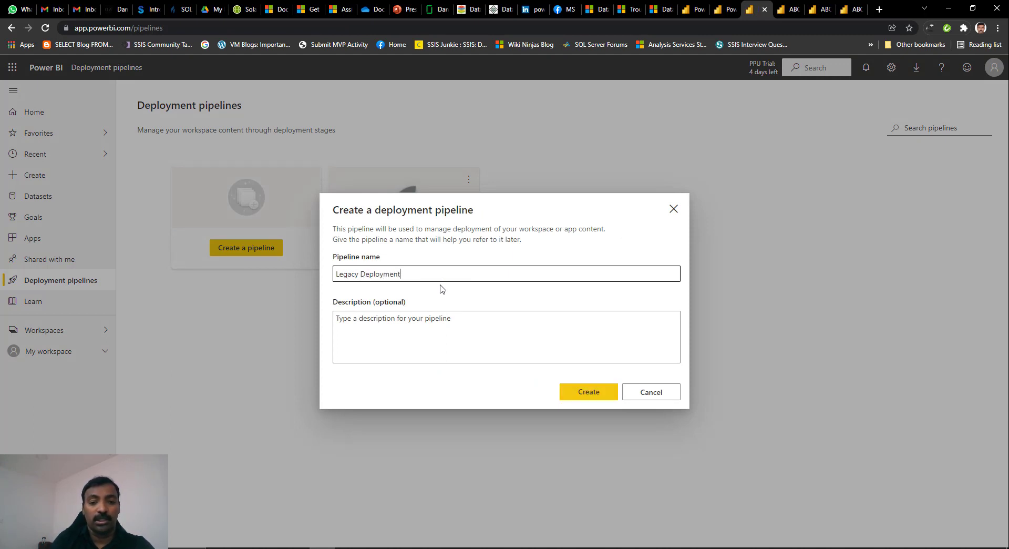
{"action": "left_click", "coordinate": [589, 393]}
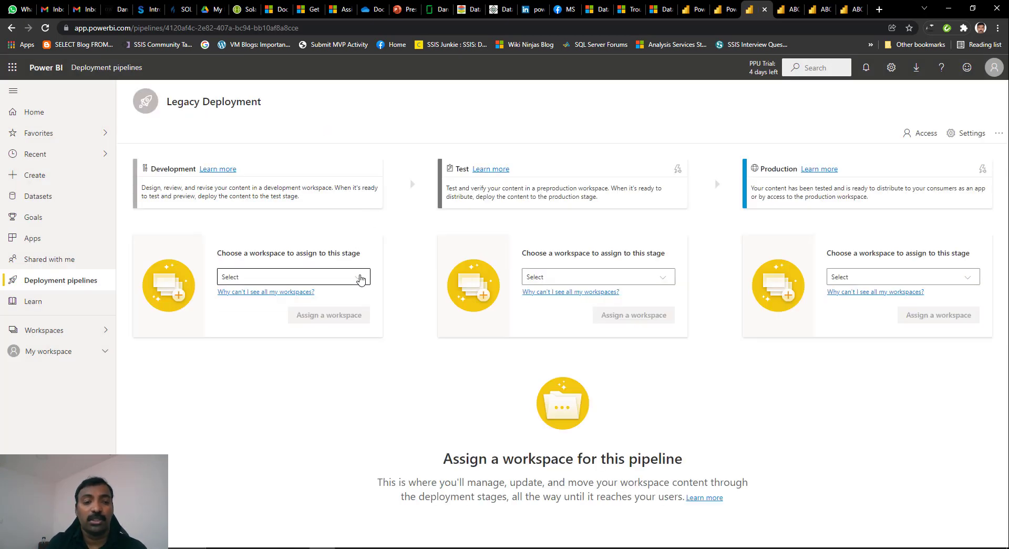
{"action": "left_click", "coordinate": [360, 279]}
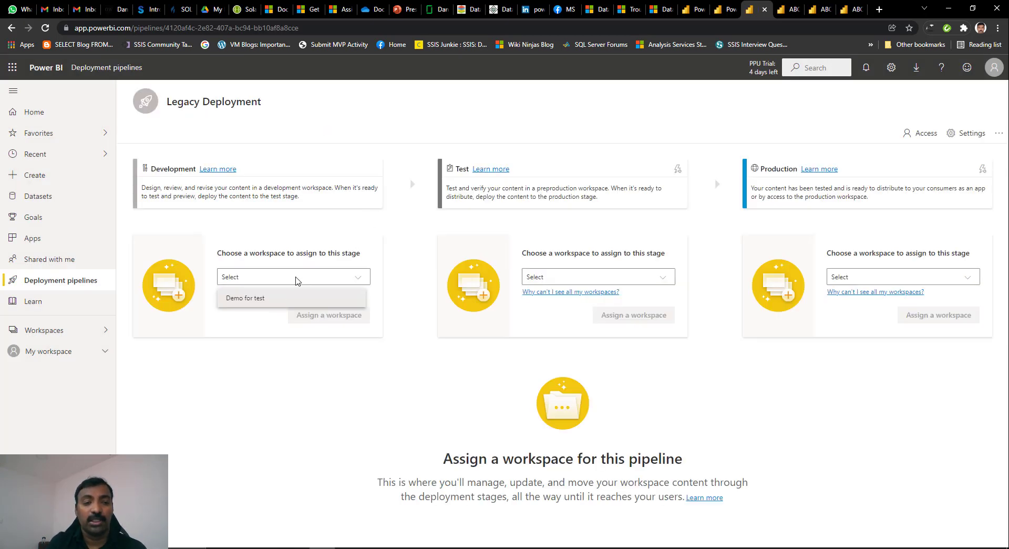
{"action": "left_click", "coordinate": [363, 278]}
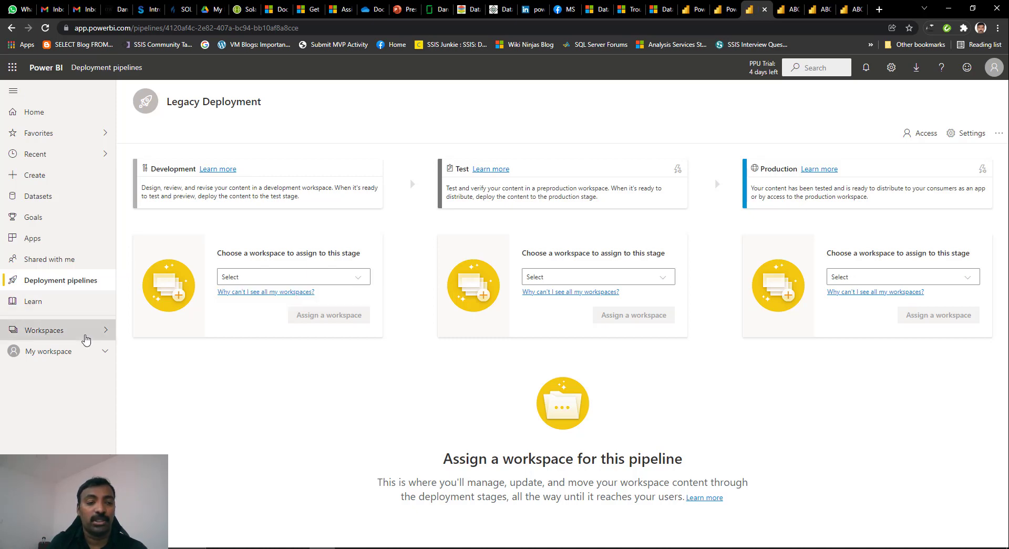
Step: Create a workspace named Demo for dev and set its license mode to Premium per user
{"action": "left_click", "coordinate": [86, 339]}
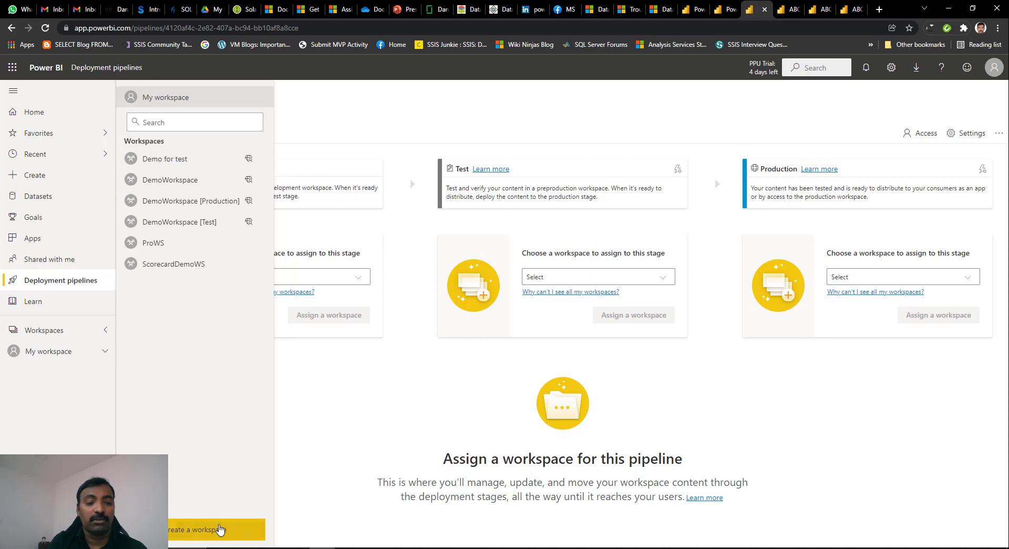
{"action": "left_click", "coordinate": [220, 529]}
{"action": "type", "text": "Demo for dev"}
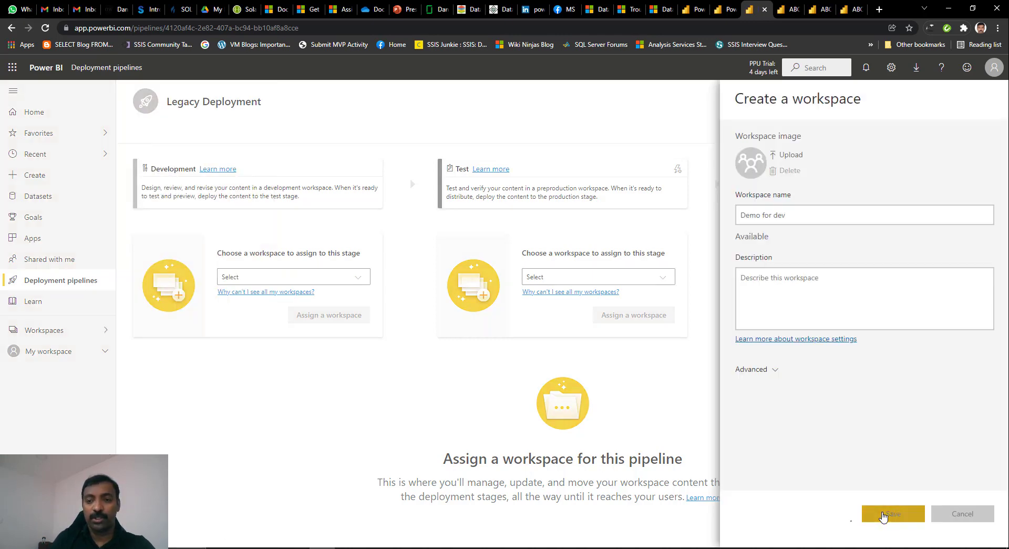
{"action": "left_click", "coordinate": [882, 515]}
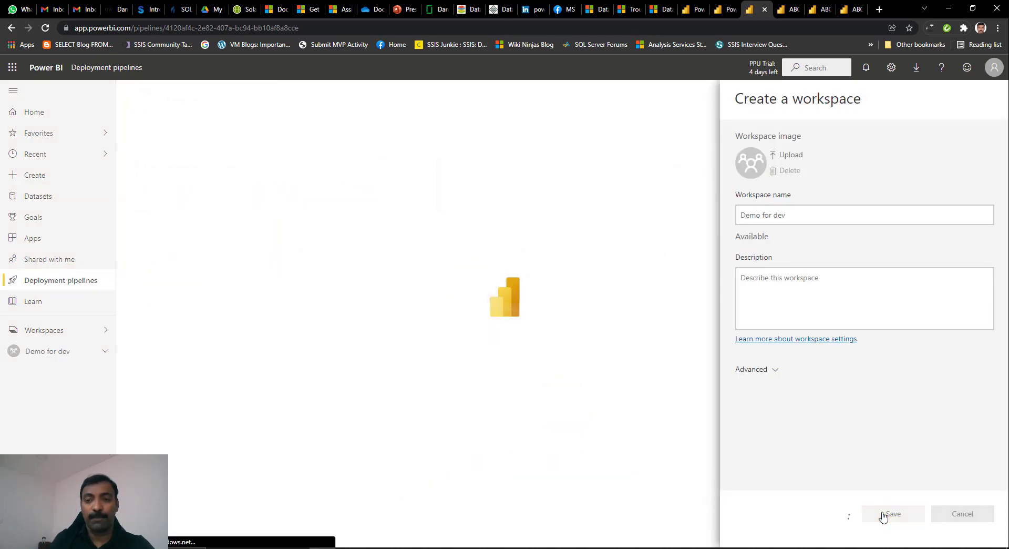
{"action": "left_click", "coordinate": [808, 132]}
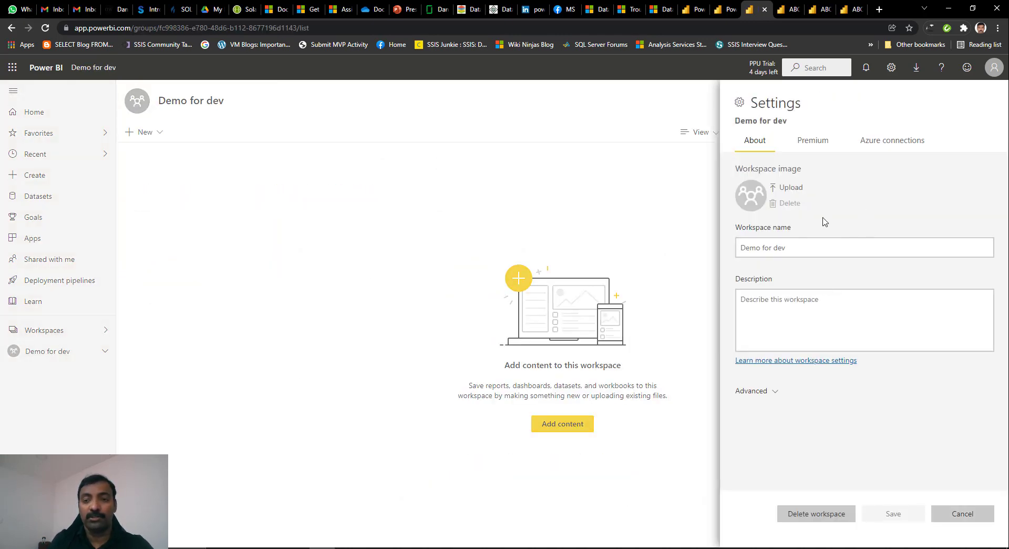
{"action": "left_click", "coordinate": [821, 136]}
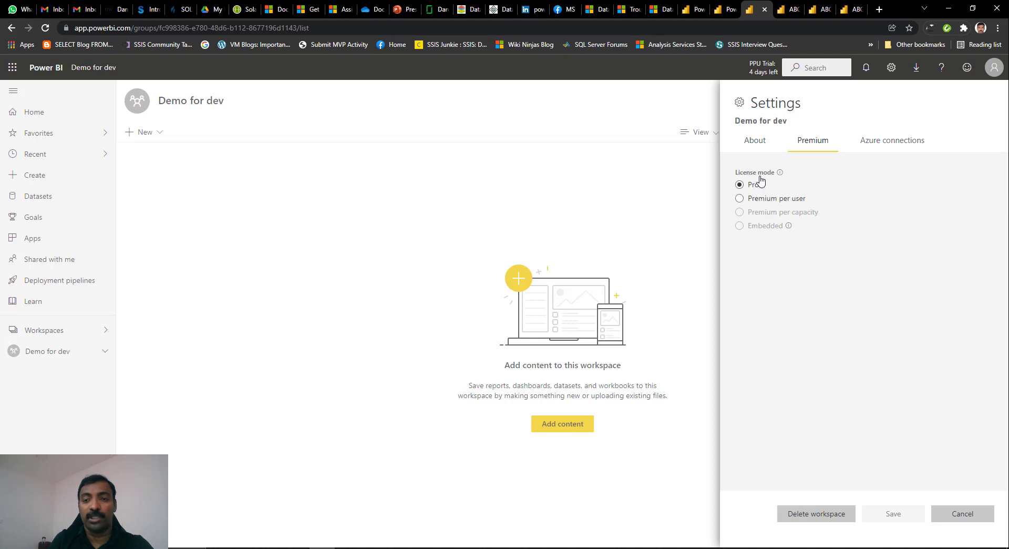
{"action": "left_click", "coordinate": [753, 198]}
{"action": "left_click", "coordinate": [899, 513]}
{"action": "left_click", "coordinate": [618, 327]}
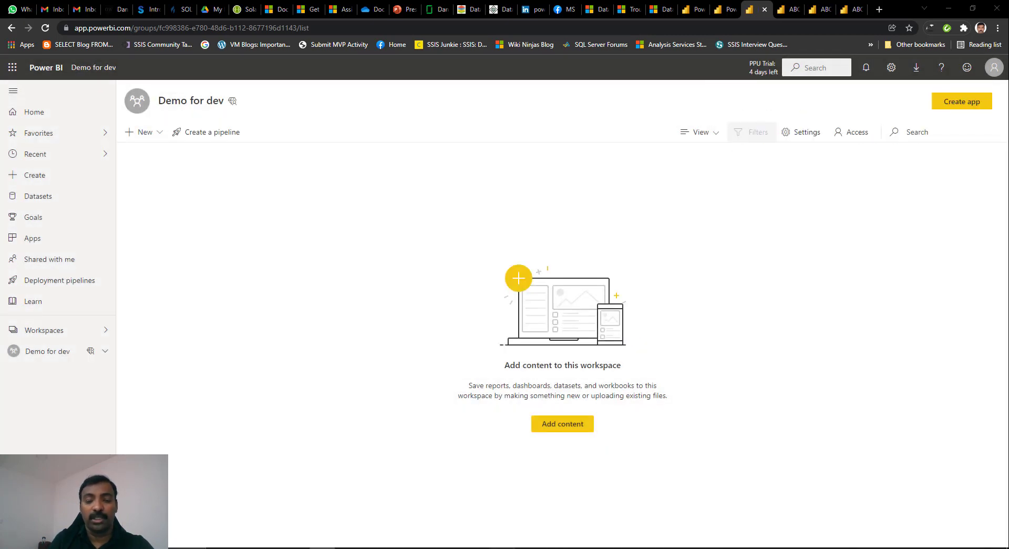
Step: Return to Power BI Desktop and switch the report's data source back to the ABC Bikes Dev database
{"action": "key", "text": "alt+Tab"}
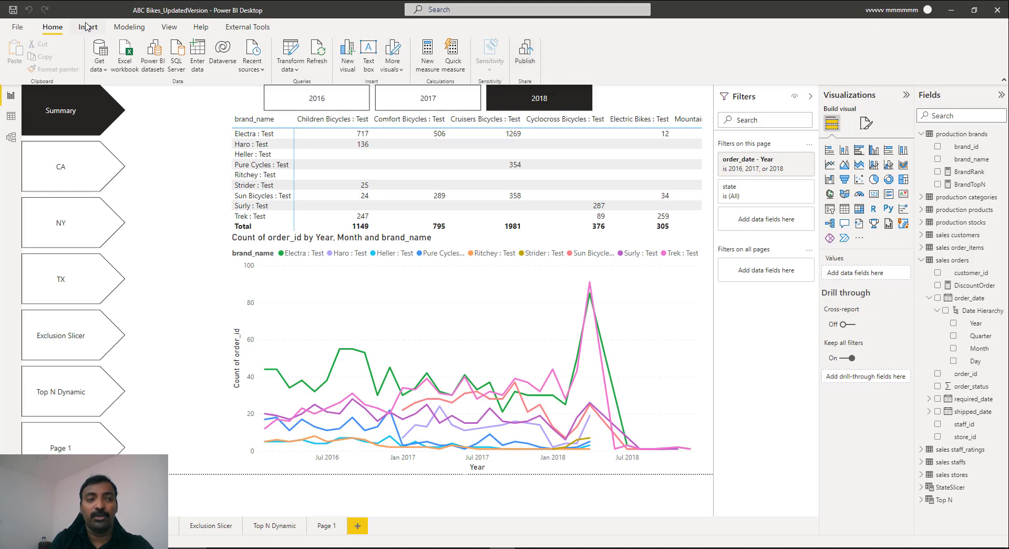
{"action": "left_click", "coordinate": [17, 27]}
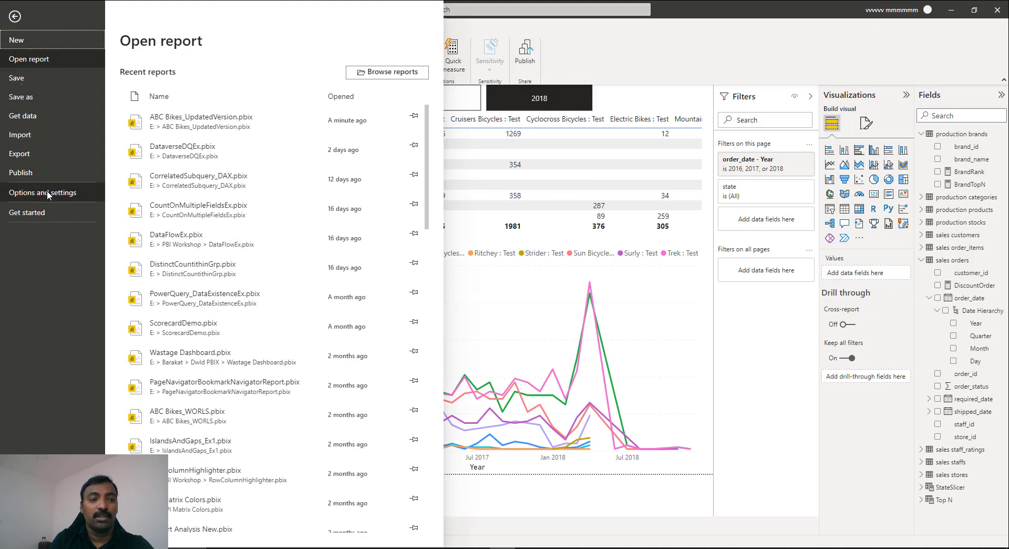
{"action": "left_click", "coordinate": [57, 197]}
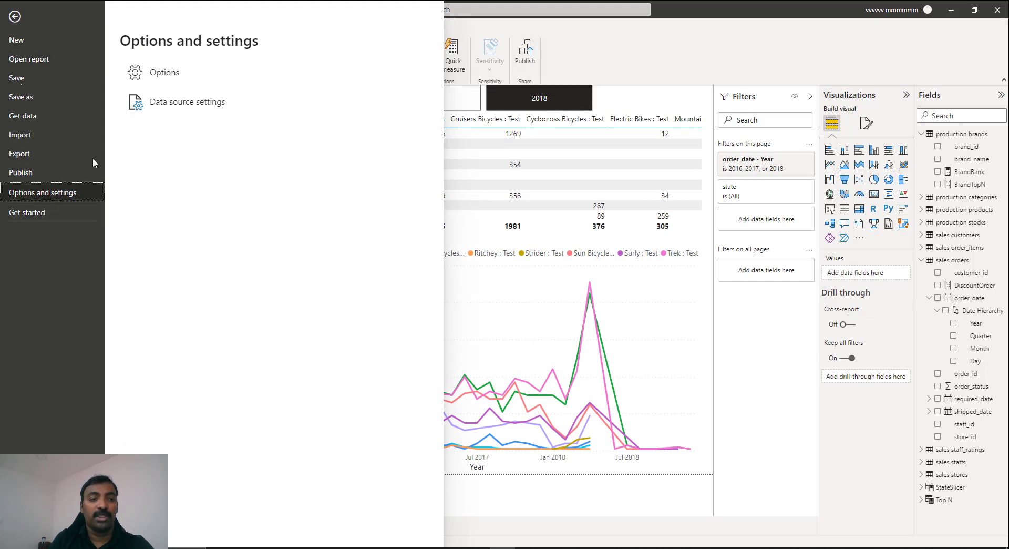
{"action": "left_click", "coordinate": [183, 106]}
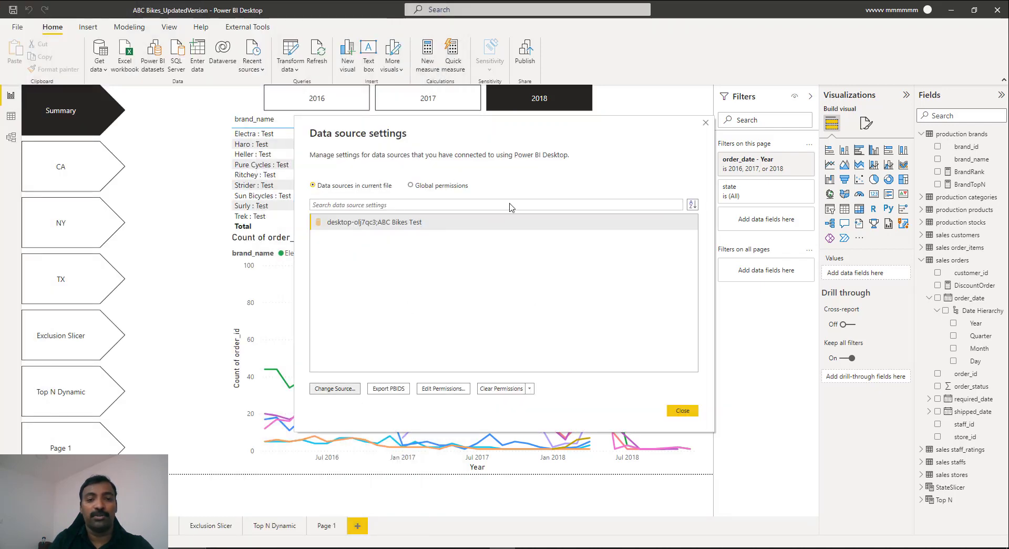
{"action": "key", "text": "Escape"}
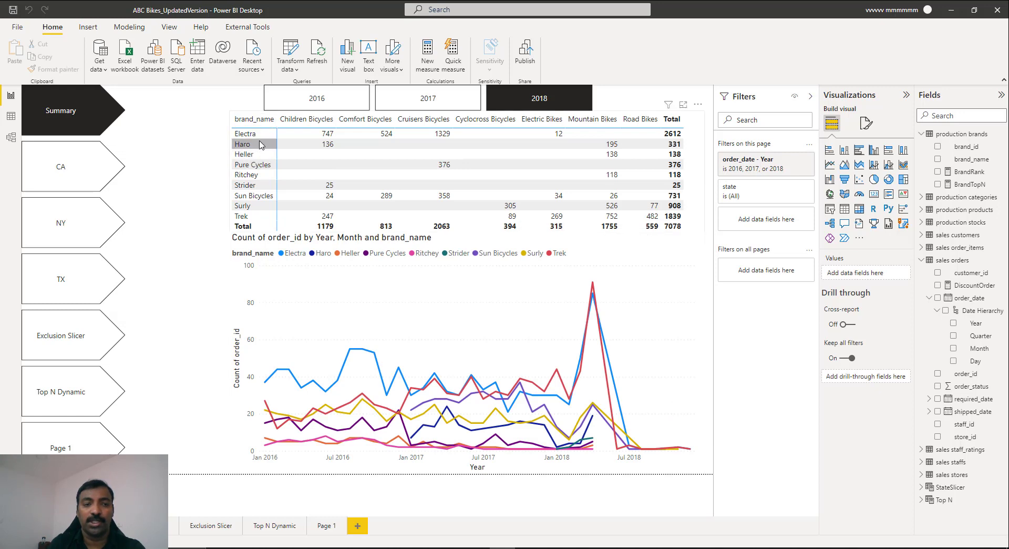
Step: Save the report changes and publish the report to the Demo for dev workspace
{"action": "left_click", "coordinate": [527, 63]}
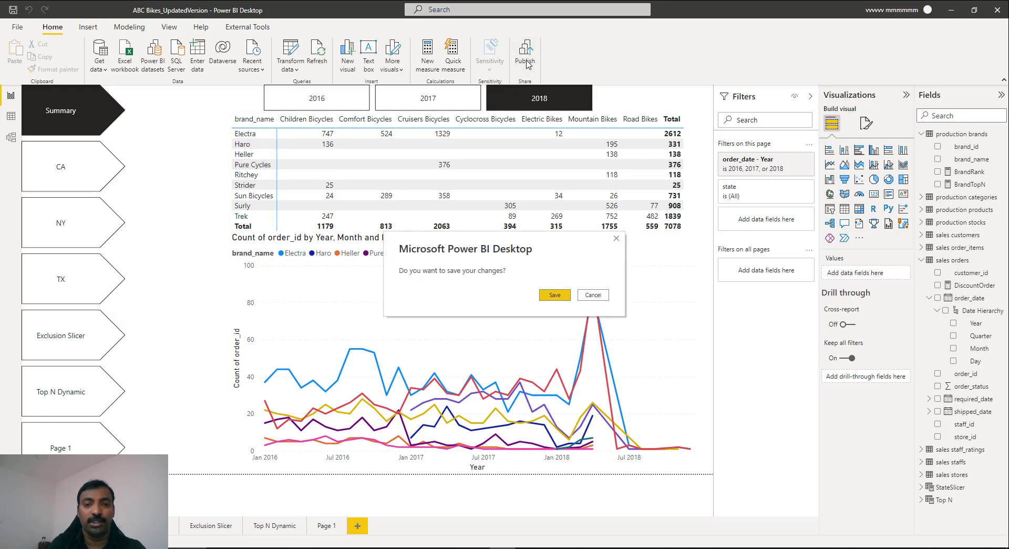
{"action": "left_click", "coordinate": [551, 297]}
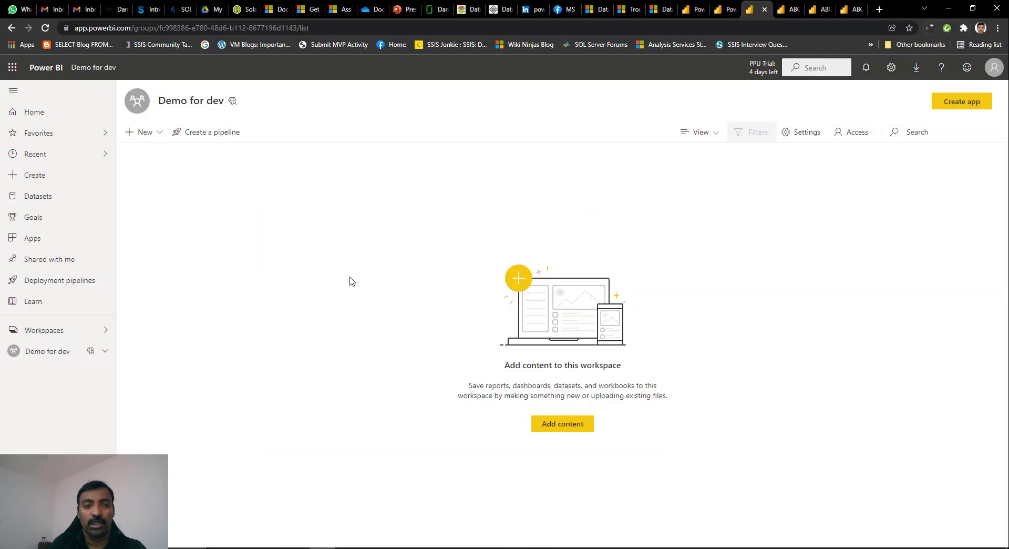
Step: Refresh the Demo for dev workspace, and in the Legacy Deployment pipeline assign that workspace to the Development stage
{"action": "left_click", "coordinate": [42, 27]}
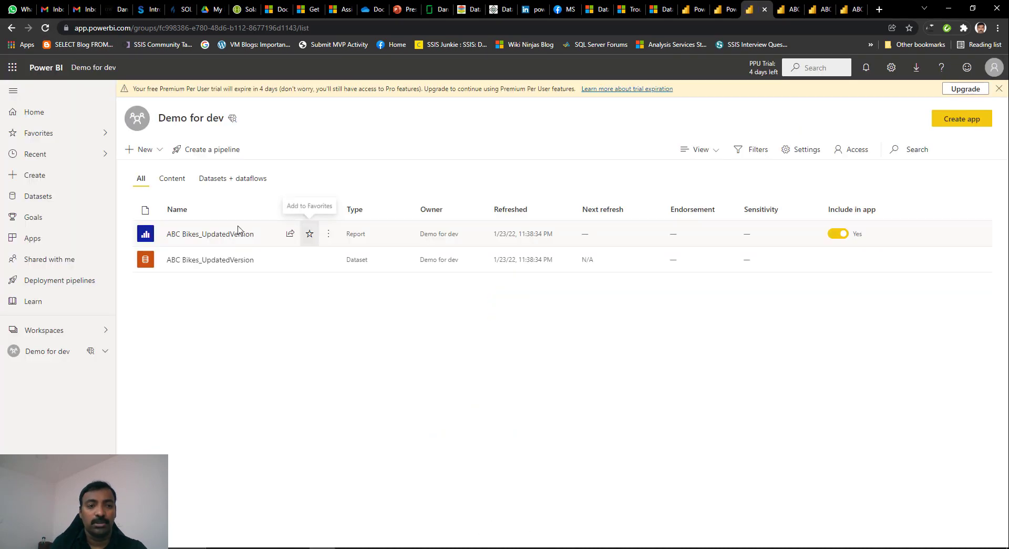
{"action": "left_click", "coordinate": [86, 280]}
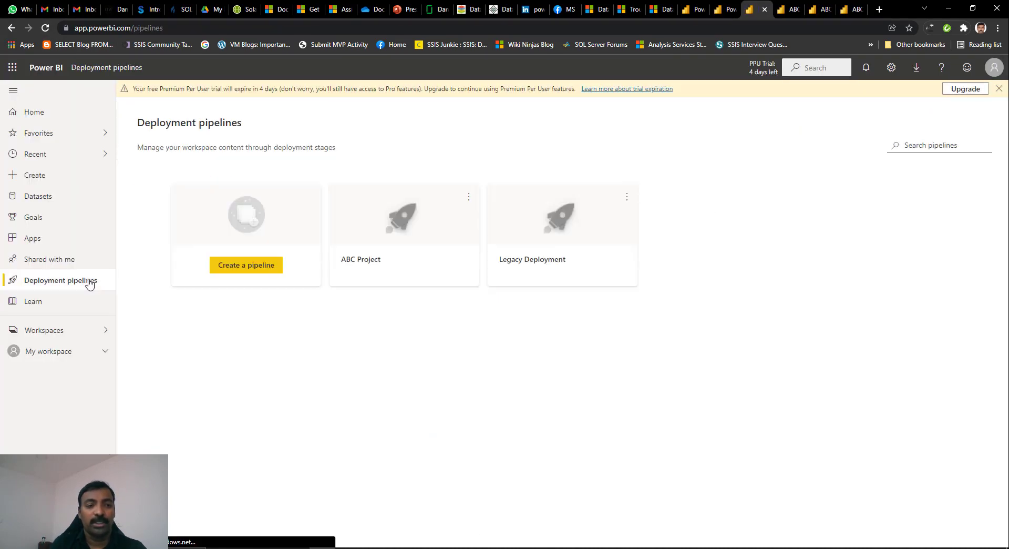
{"action": "left_click", "coordinate": [517, 273]}
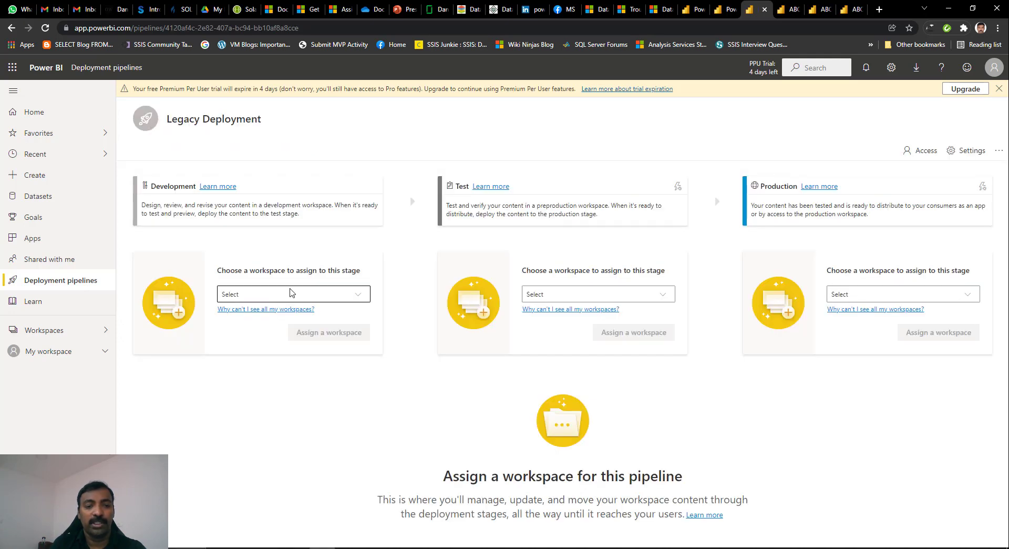
{"action": "left_click", "coordinate": [351, 295]}
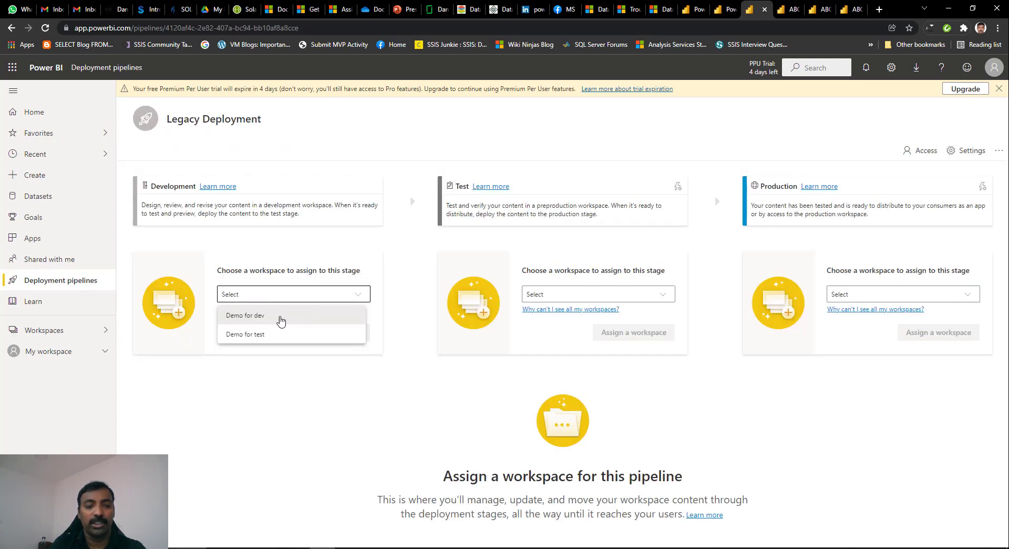
{"action": "left_click", "coordinate": [278, 317]}
{"action": "left_click", "coordinate": [351, 333]}
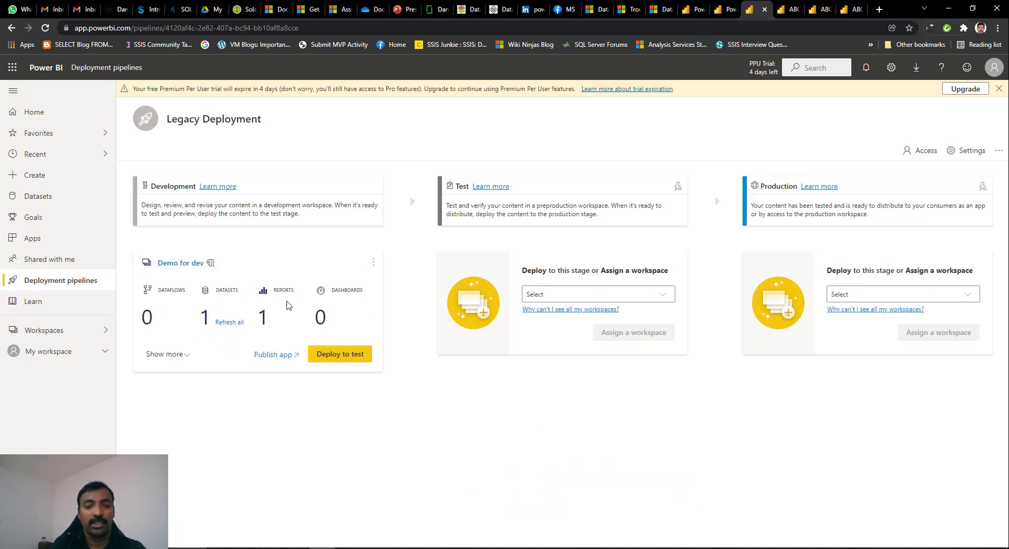
Step: Assign the Demo for test workspace to the Test stage of the Legacy Deployment pipeline
{"action": "left_click", "coordinate": [604, 295]}
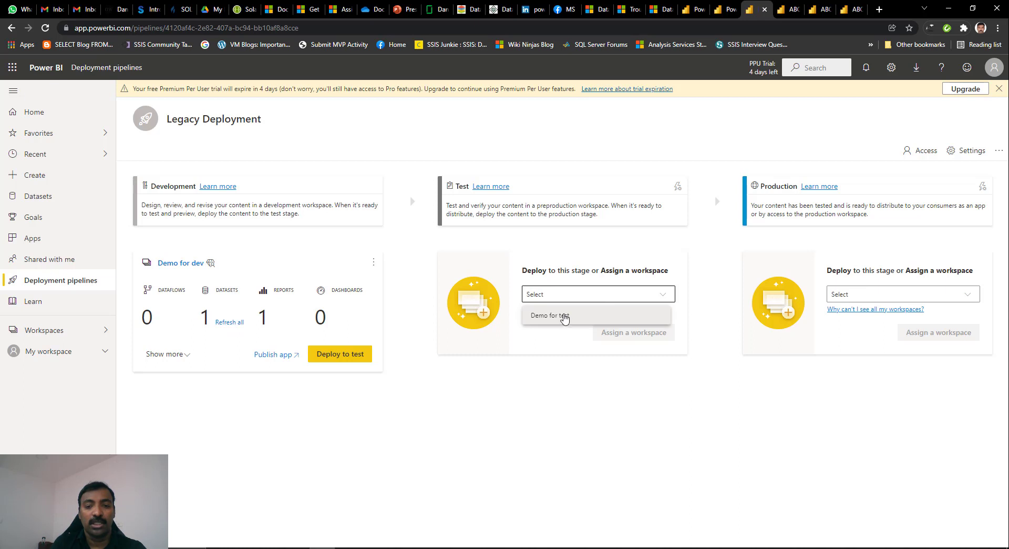
{"action": "left_click", "coordinate": [565, 318]}
{"action": "left_click", "coordinate": [631, 332]}
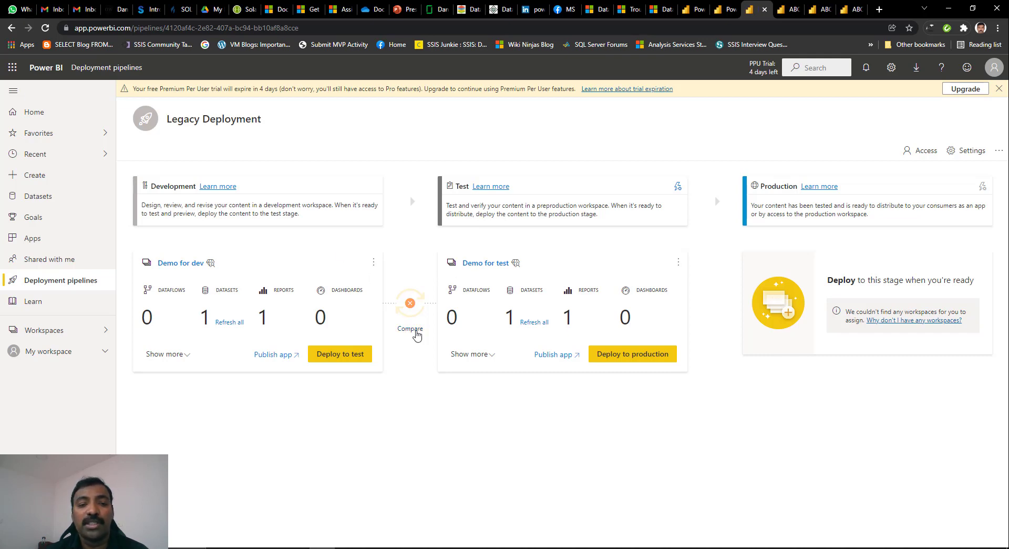
Step: Compare the content of the Development and Test stages item by item and collapse the comparison details
{"action": "left_click", "coordinate": [416, 331]}
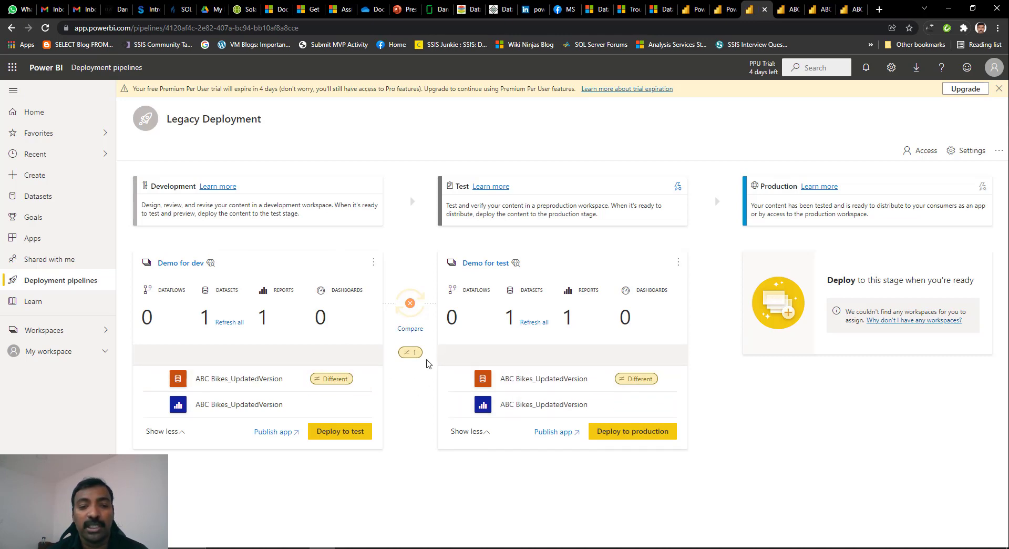
{"action": "left_click", "coordinate": [415, 332]}
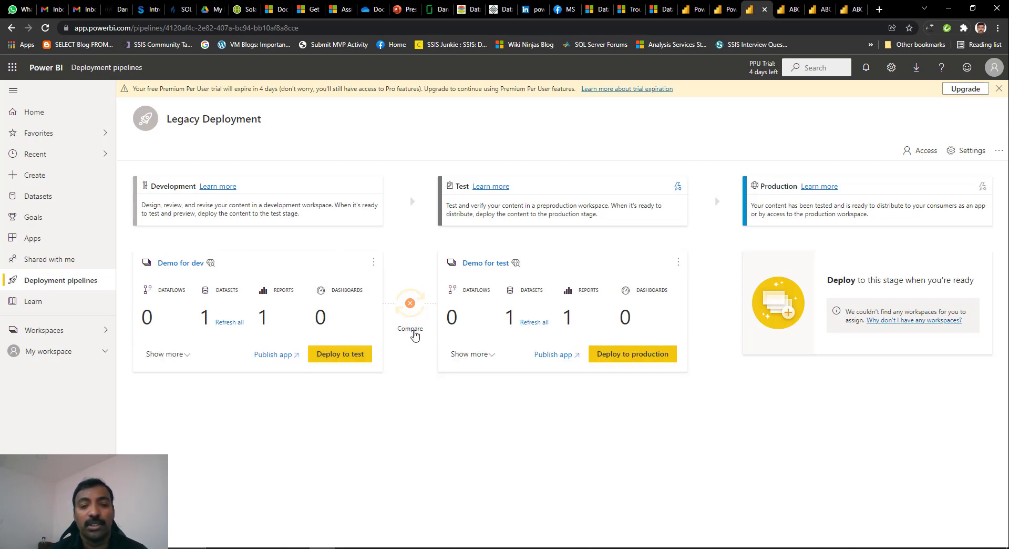